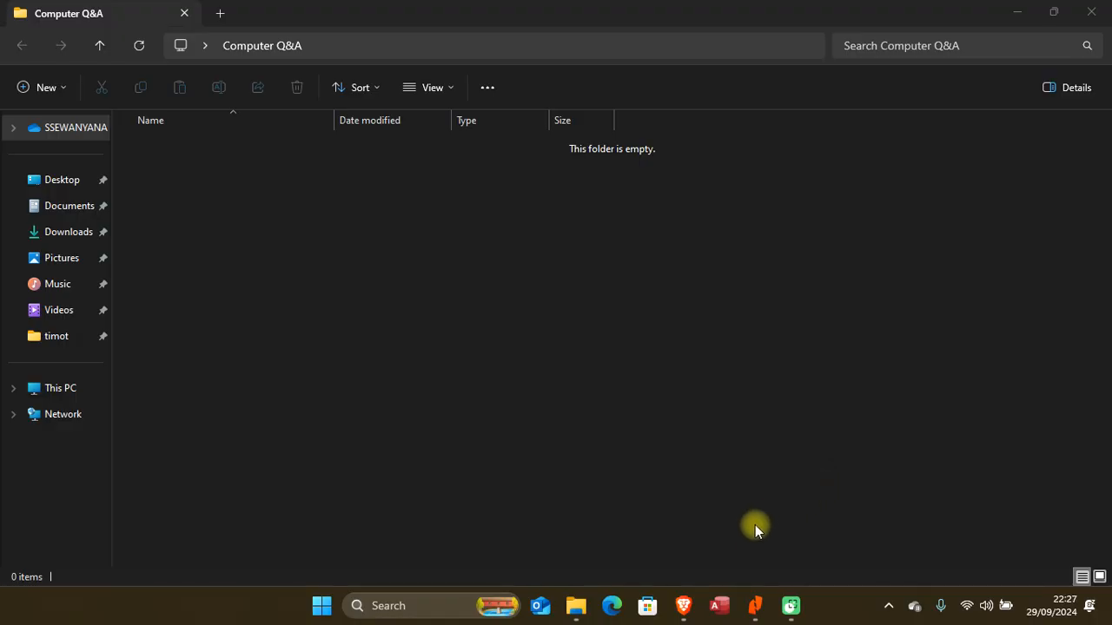
# Switch to Nitro PDF Pro and read word processing question 1, including the required file name and the two paragraphs for typesetting
pyautogui.click(755, 605)
pyautogui.scroll(3, 677, 430)
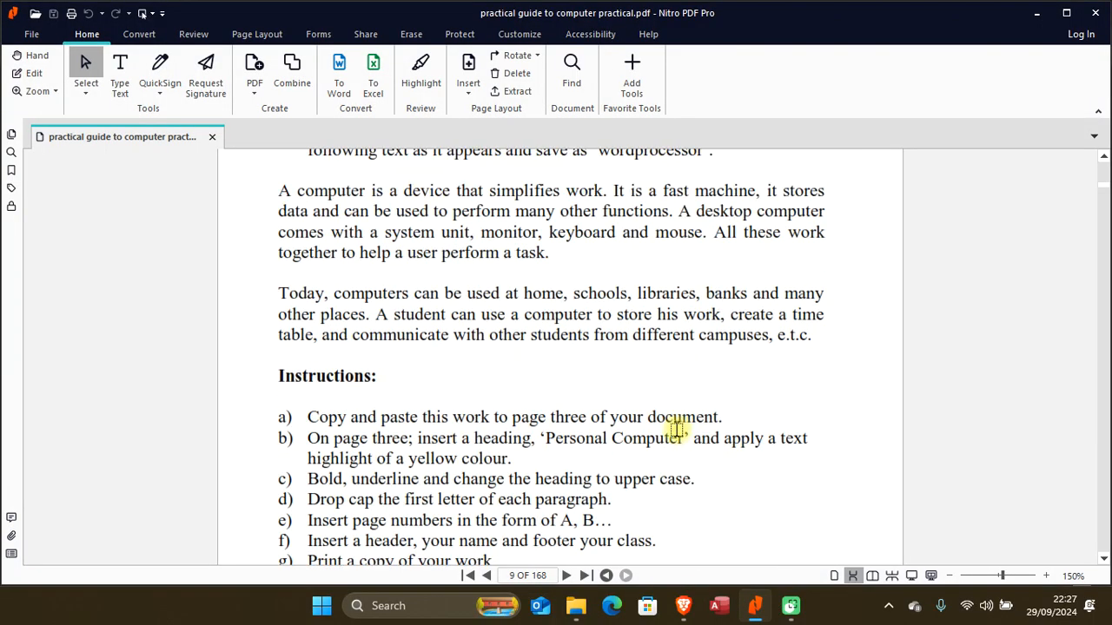
pyautogui.scroll(2, 677, 430)
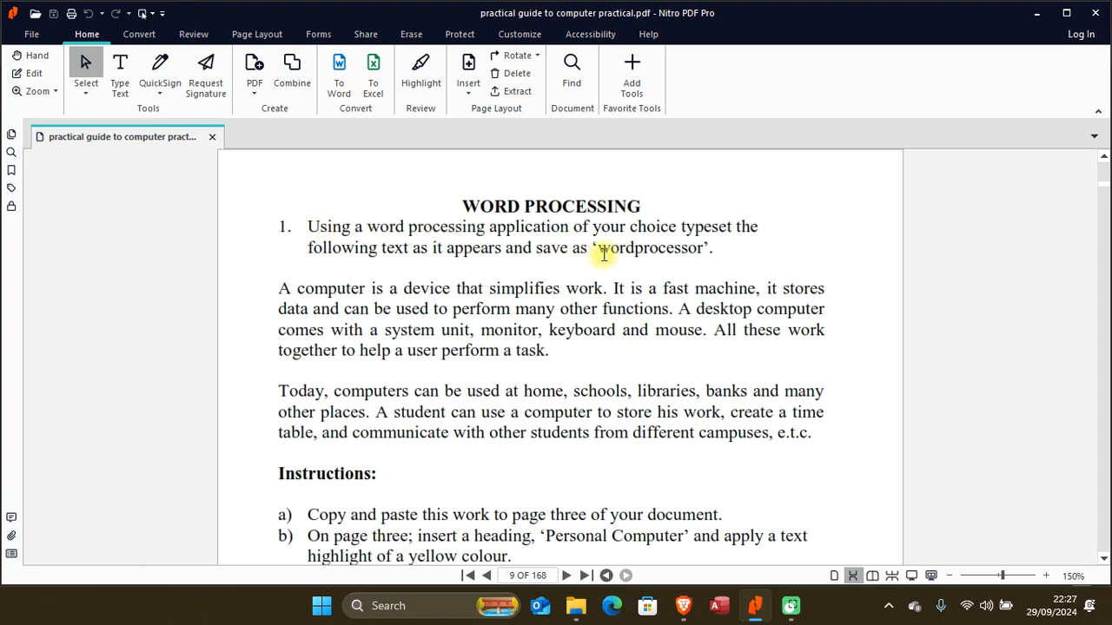
pyautogui.moveTo(599, 248); pyautogui.dragTo(702, 248)
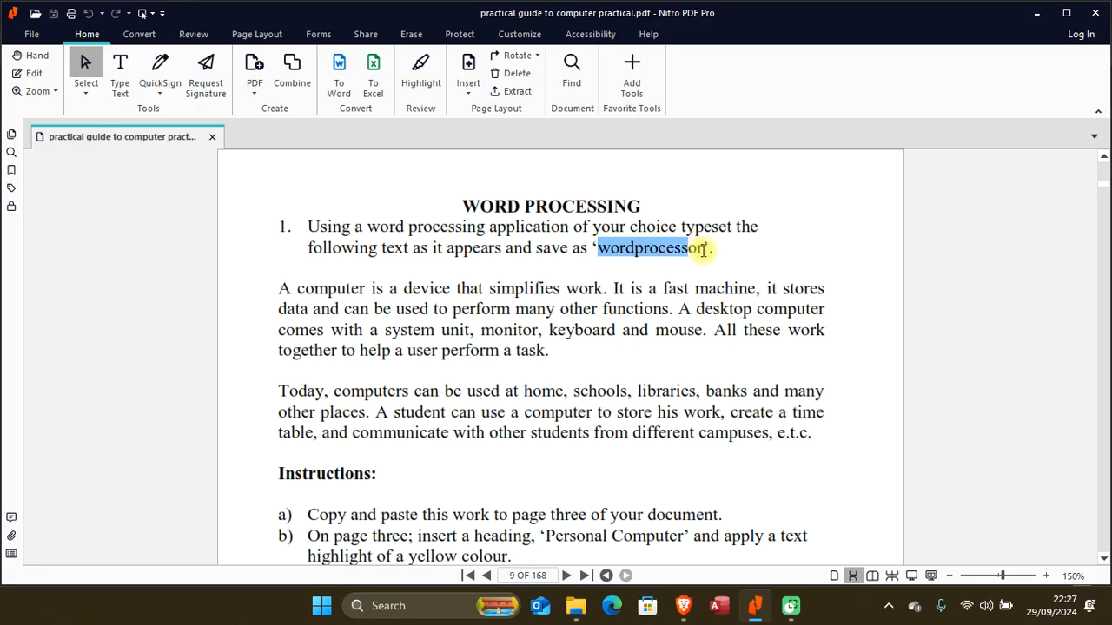
pyautogui.click(695, 249)
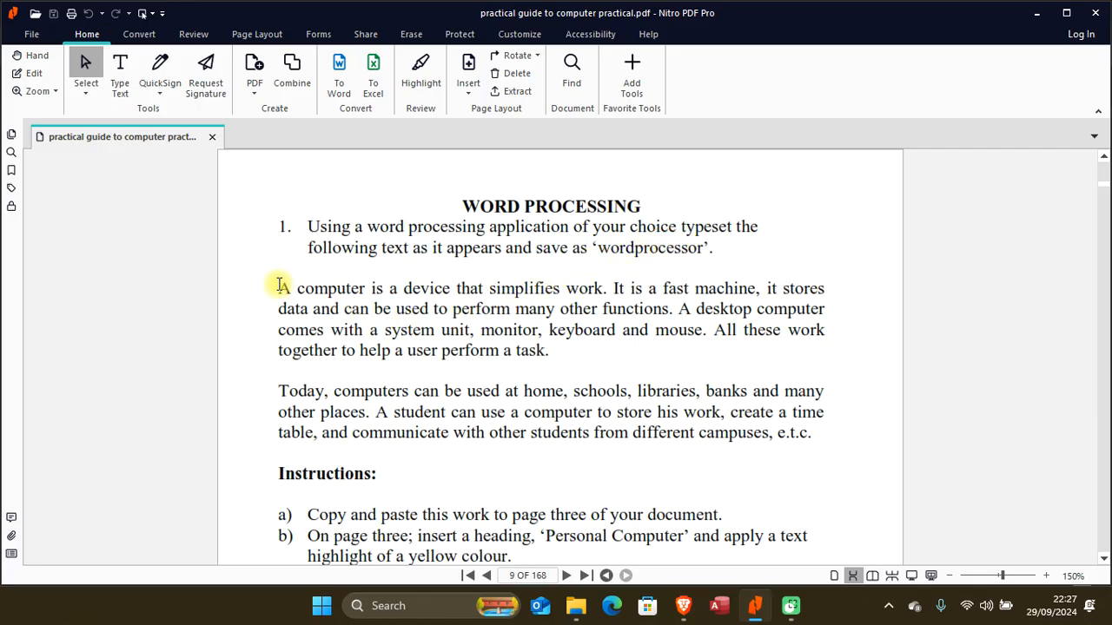
pyautogui.moveTo(279, 287); pyautogui.dragTo(810, 434)
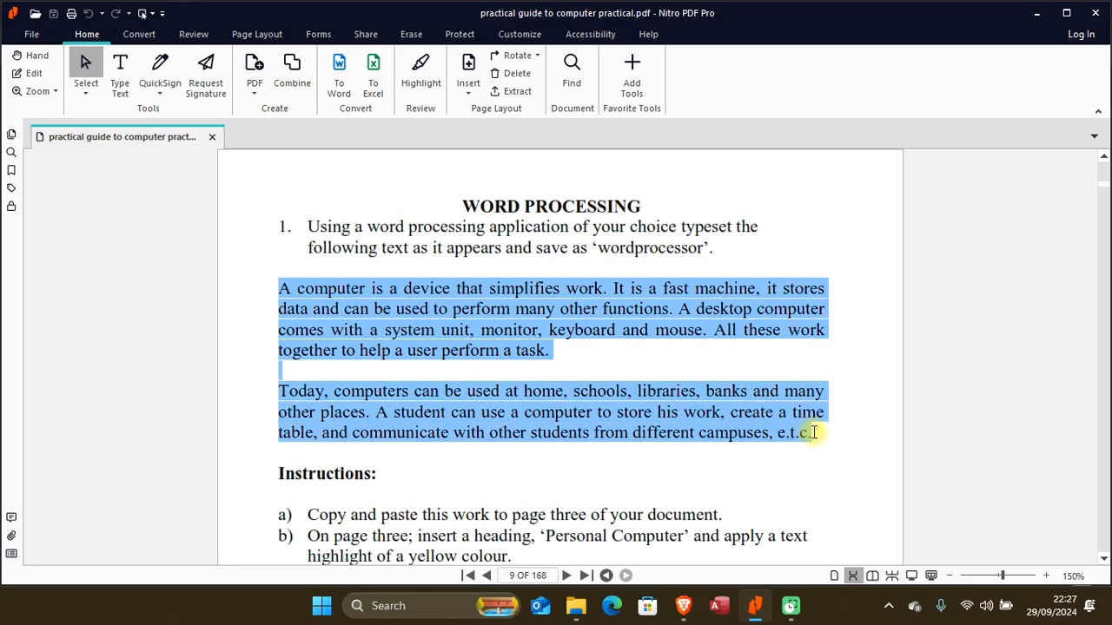
pyautogui.click(554, 317)
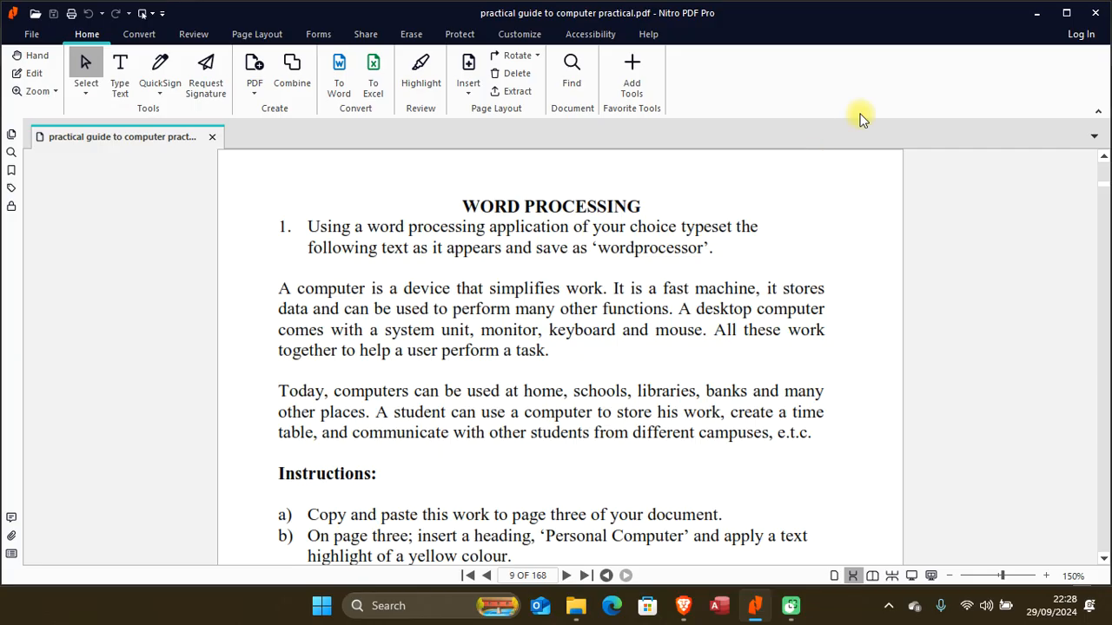
# Return to File Explorer, create a folder named "Word" inside Computer Q&A, and open it
pyautogui.click(1035, 15)
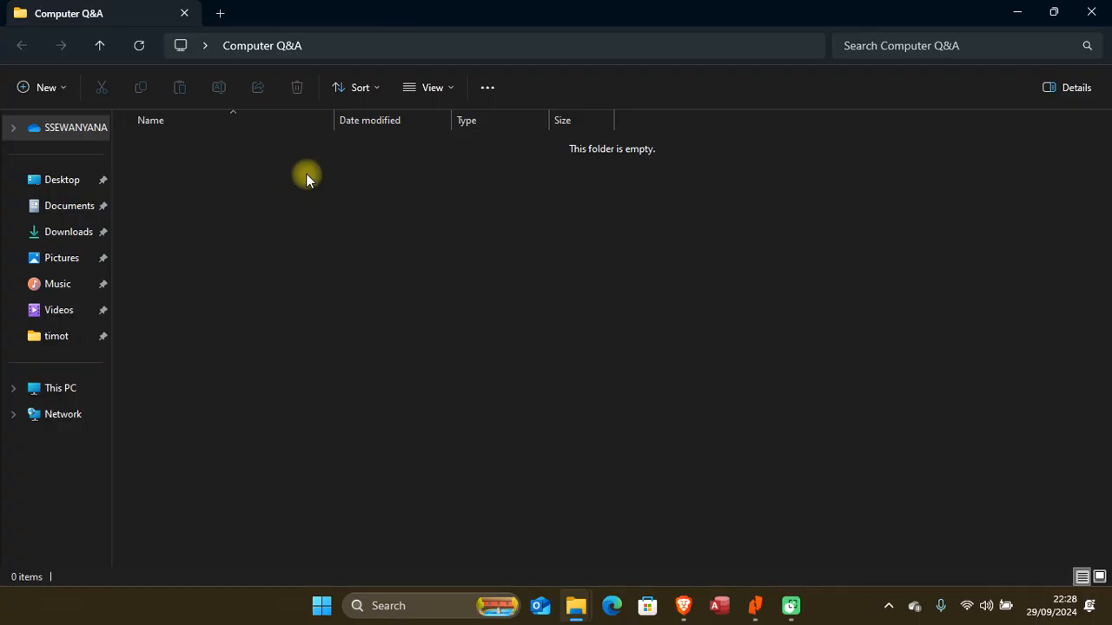
pyautogui.rightClick(253, 214)
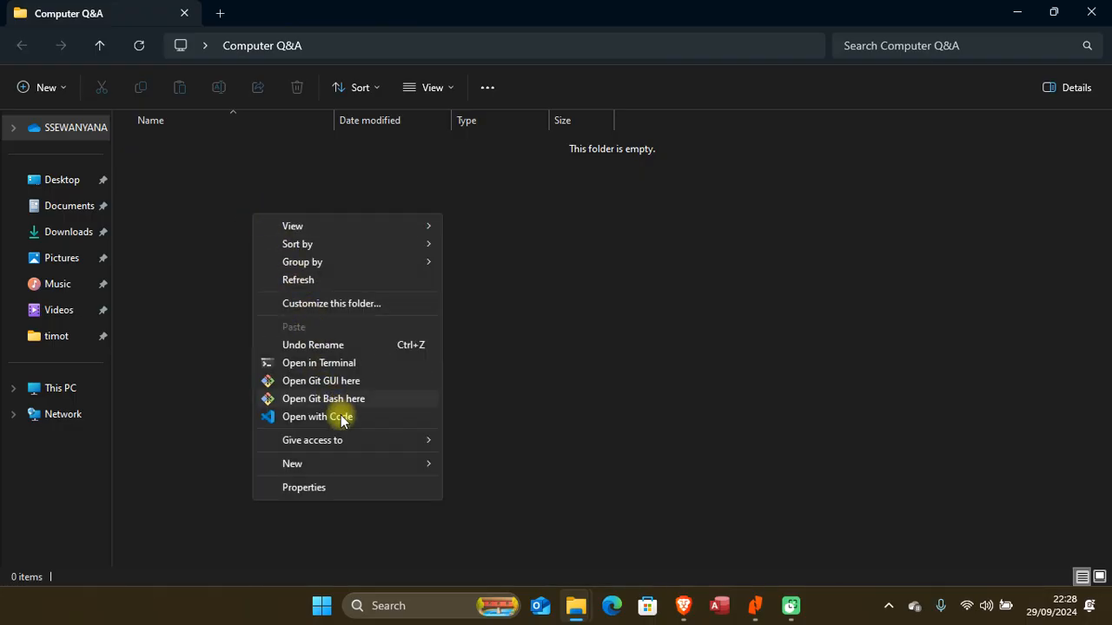
pyautogui.moveTo(386, 465)
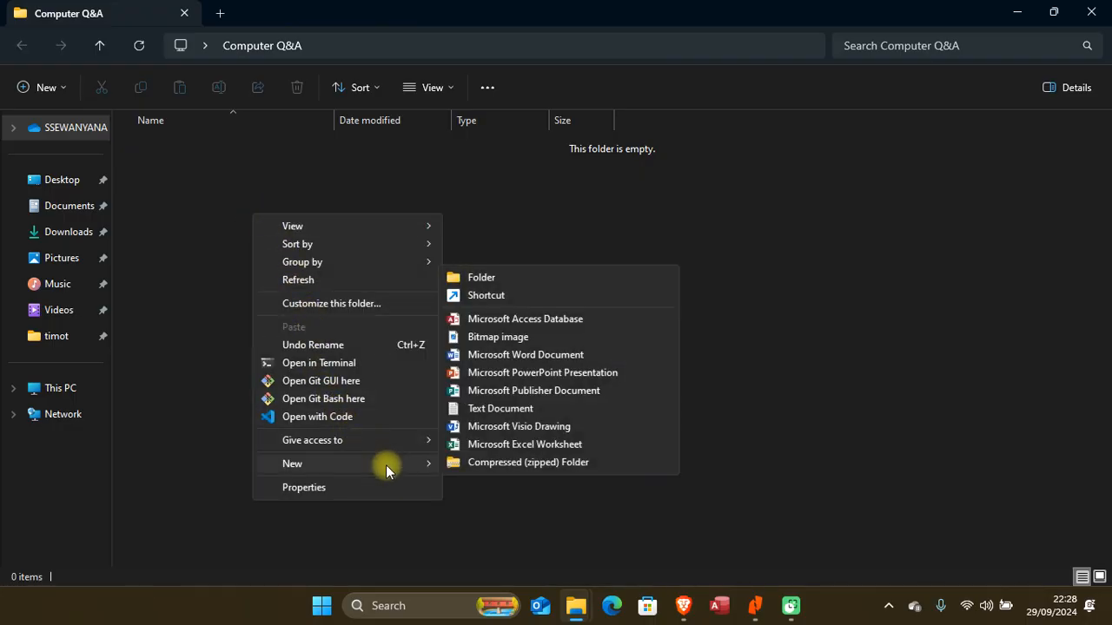
pyautogui.click(495, 280)
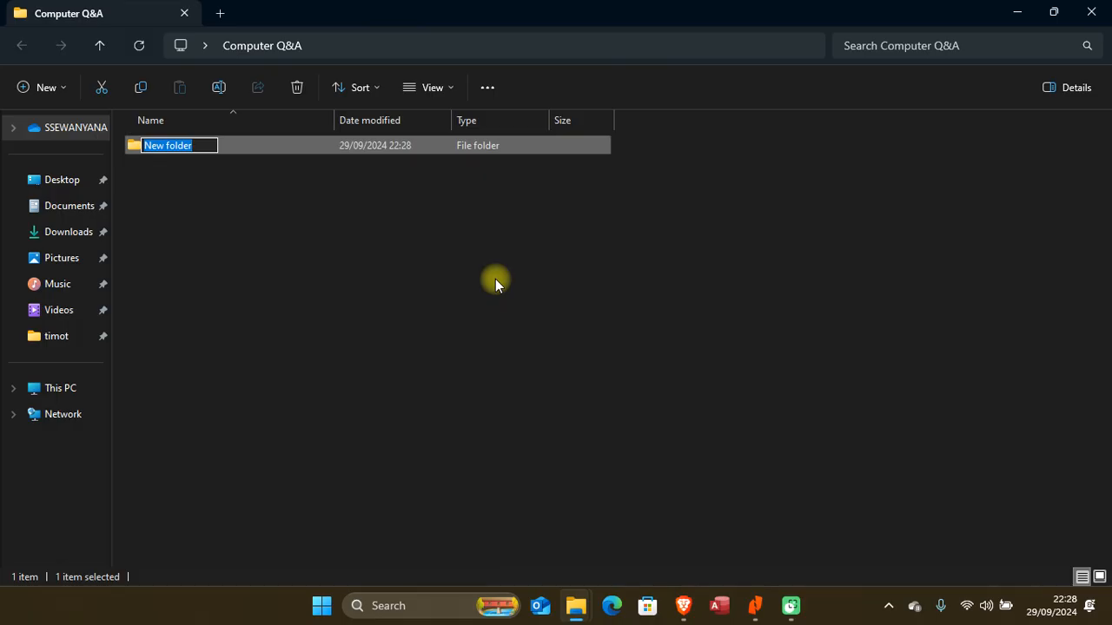
pyautogui.write('Word')
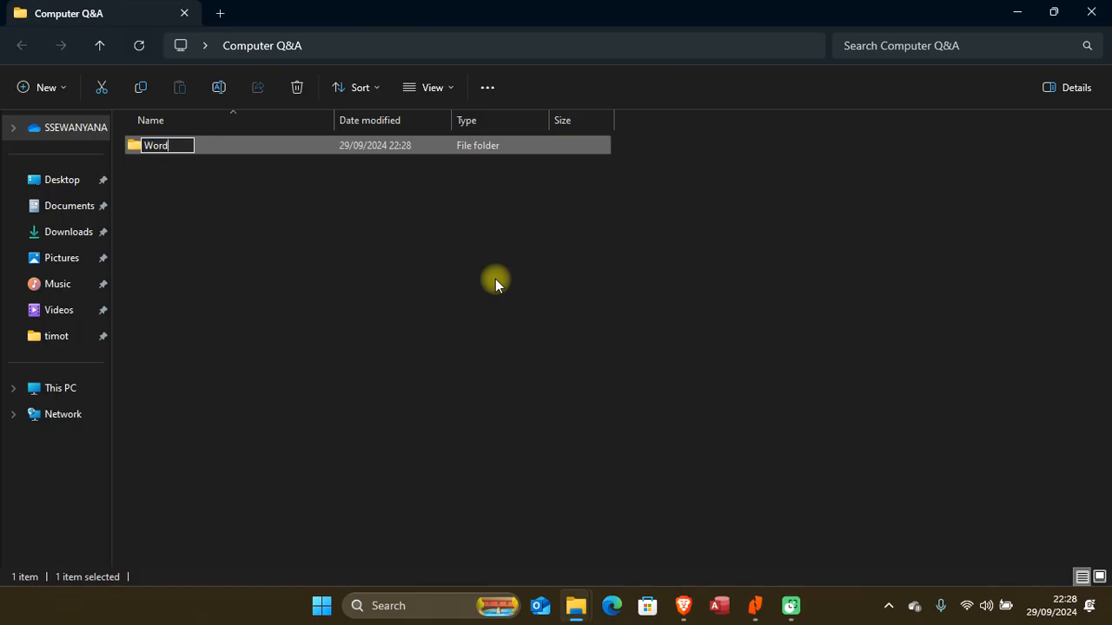
pyautogui.press('Return')
pyautogui.press('Return')
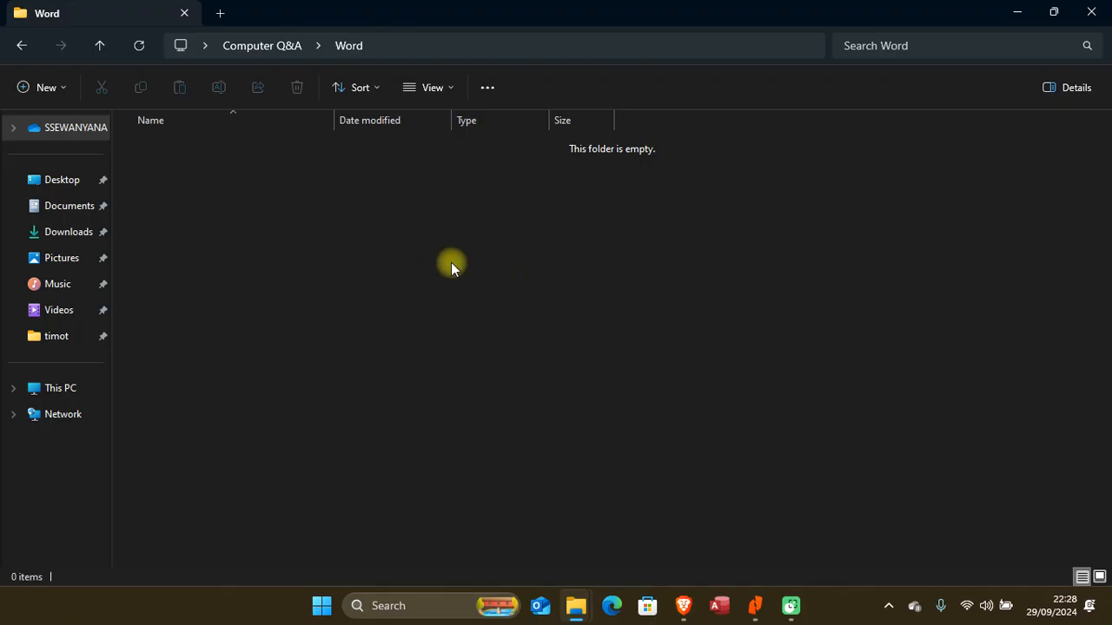
# Launch Microsoft Word and create a blank document
pyautogui.click(755, 606)
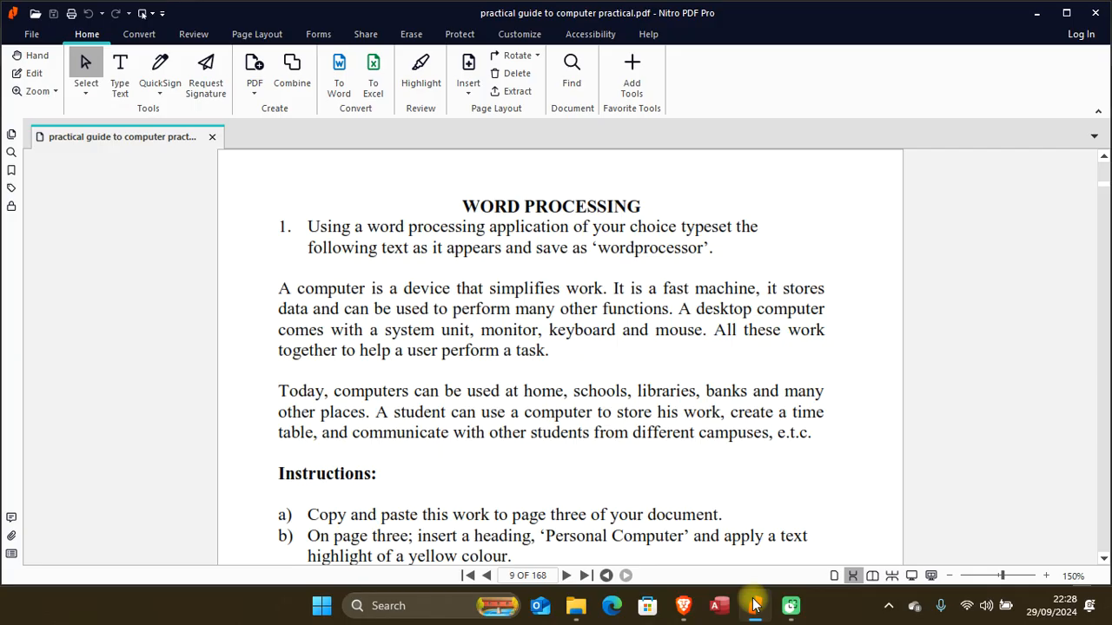
pyautogui.click(755, 605)
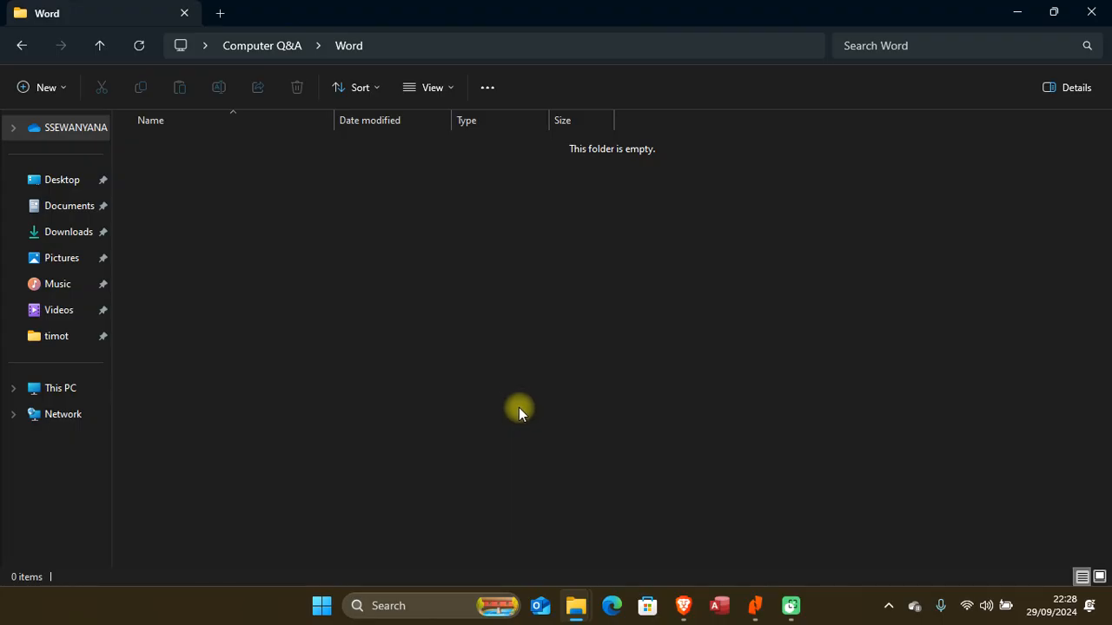
pyautogui.click(323, 607)
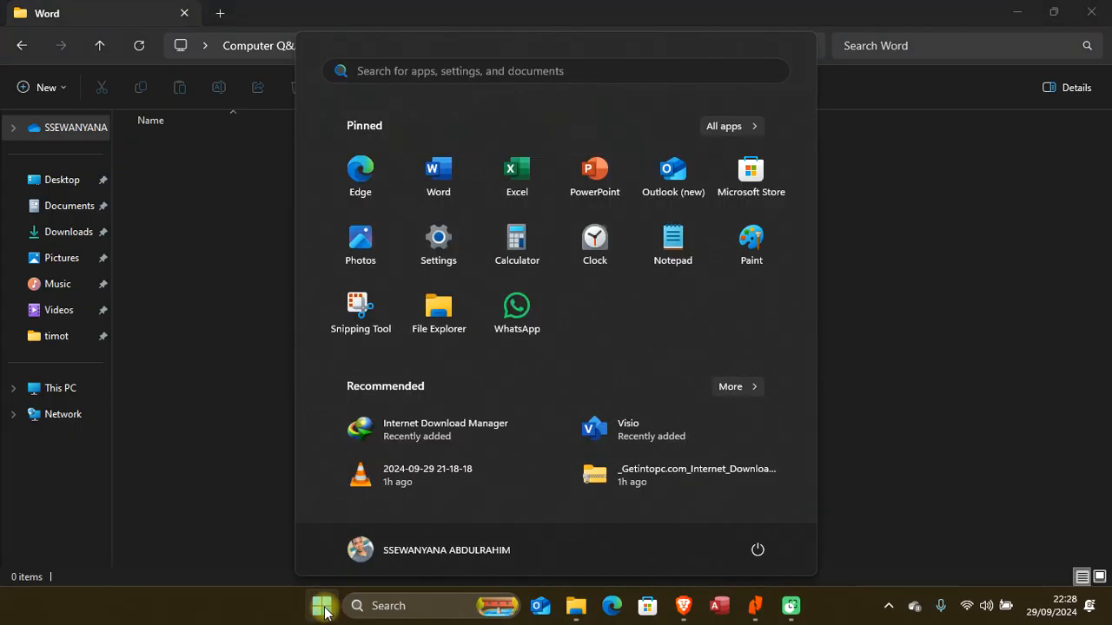
pyautogui.write('word')
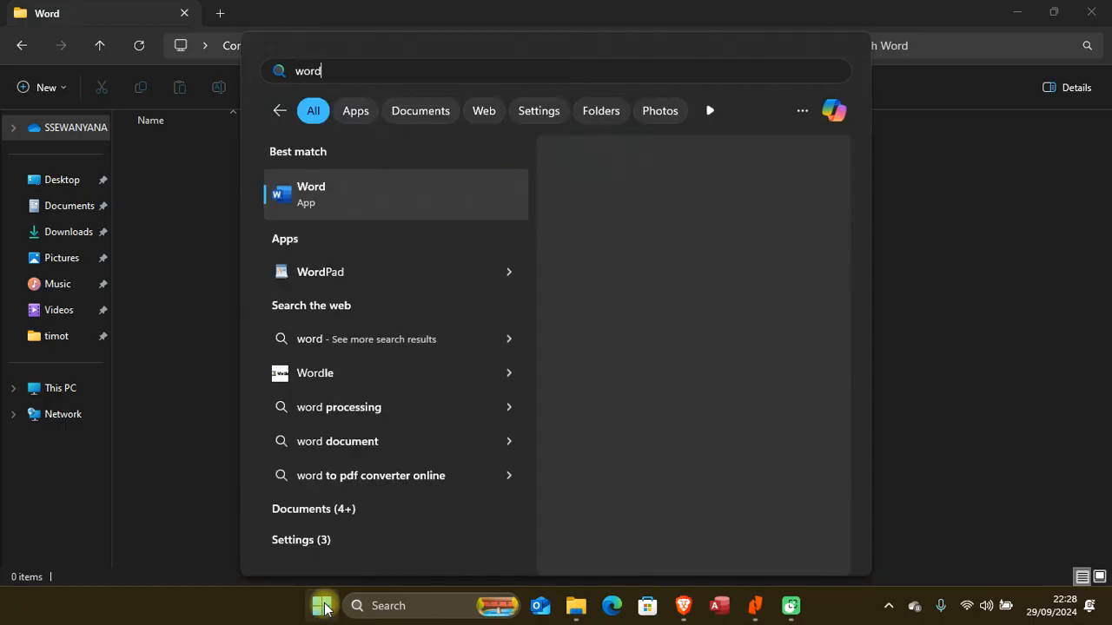
pyautogui.click(337, 198)
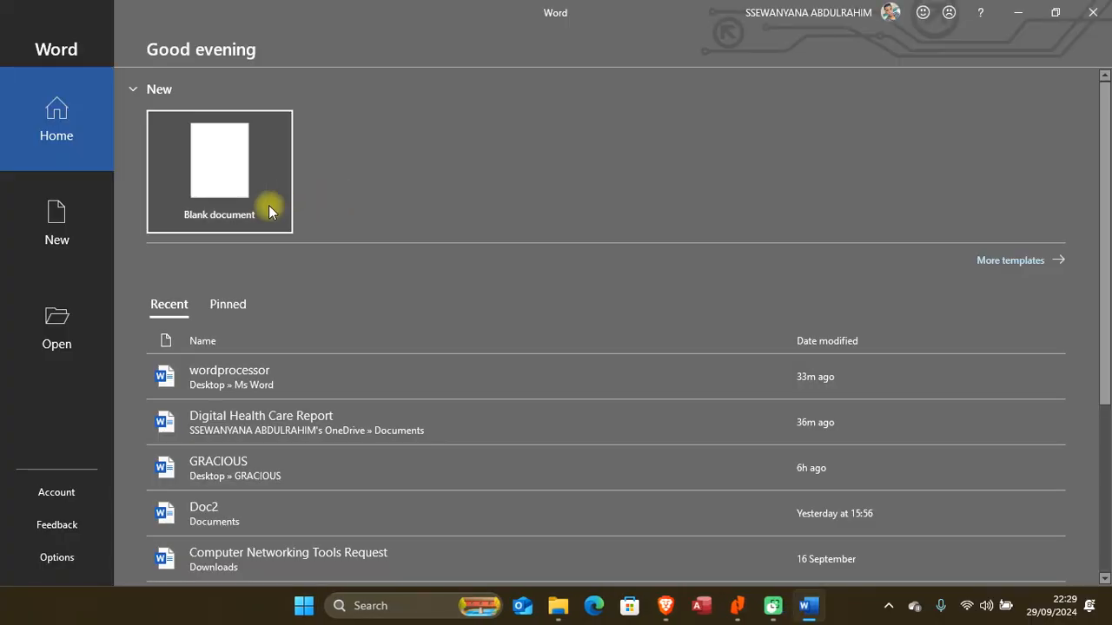
pyautogui.click(217, 178)
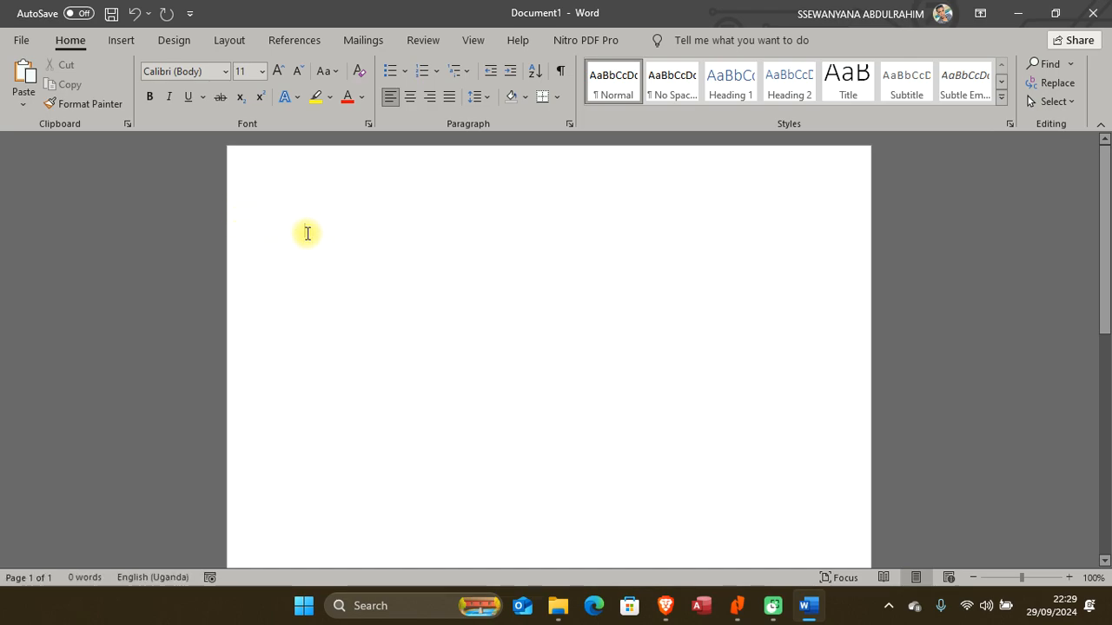
# Enter question 1's two paragraphs in the blank document, starting "A computer is a device that simplifies work" and "Today, computers can be used"
pyautogui.click(736, 606)
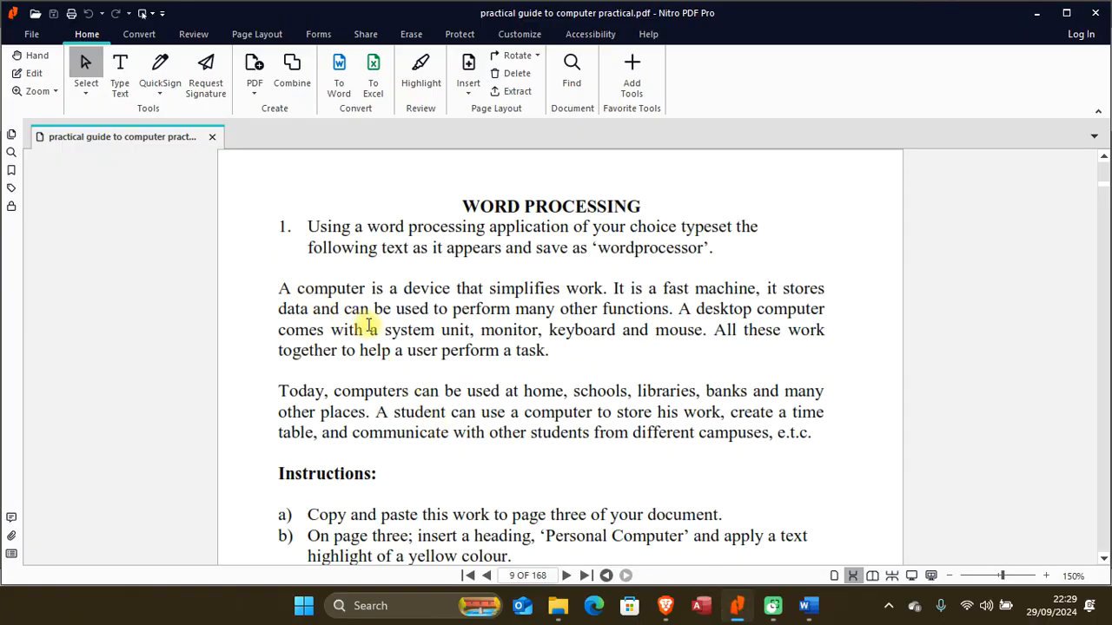
pyautogui.hotkey('alt', 'Tab')
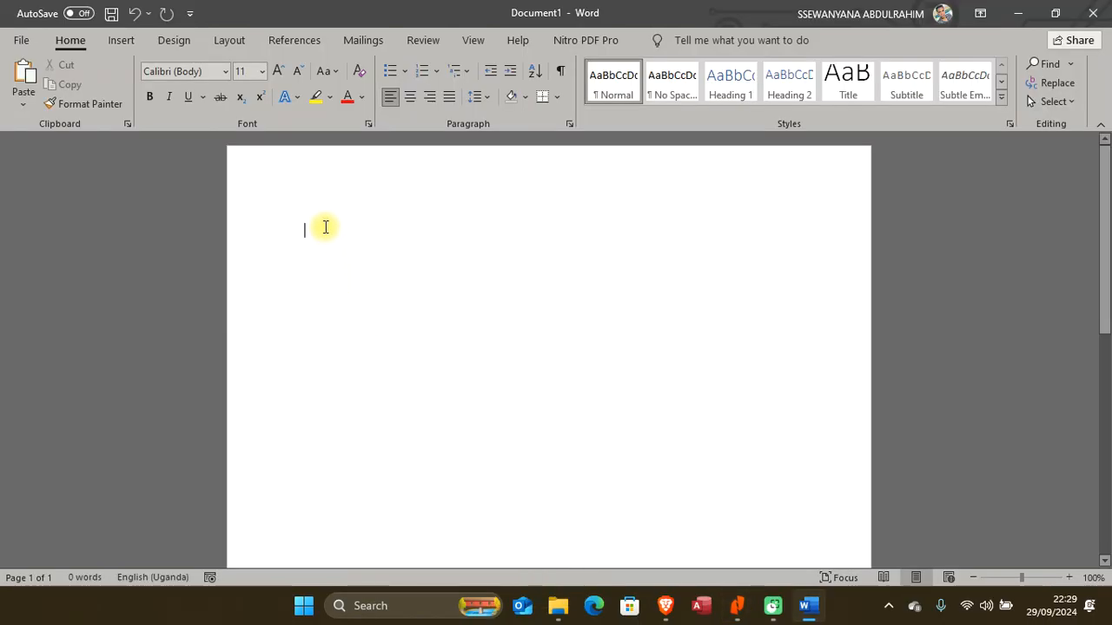
pyautogui.write('A computer is a device that simplifies work. It is a fast machine; it stores data and can be used to perform many other functions. A desktop computer comes with a system unit, monitor, keyboard and mouse. All these works together to help a user perform a task. Today, computers can be used at home, schools, libraries, banks and many other places. A student can use a computer to store his work, create a time table, and communicate with other students from different campuses, e.t.c.')
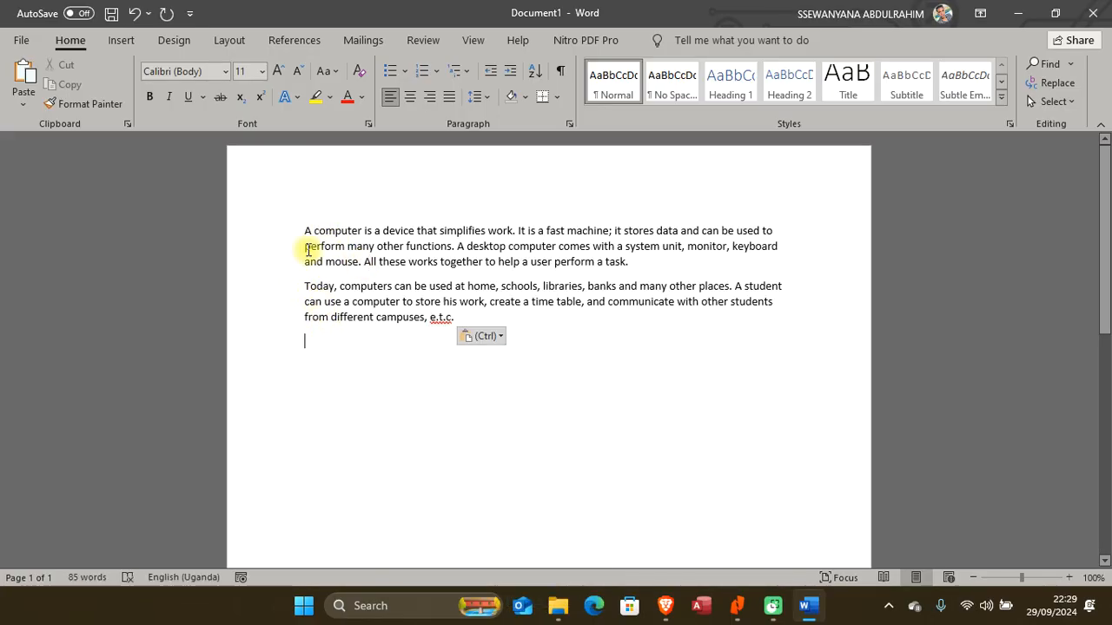
# Check instruction a) in the PDF guide, and copy both paragraphs on the first page of the Word document
pyautogui.hotkey('alt', 'Tab')
pyautogui.scroll(-3, 338, 274)
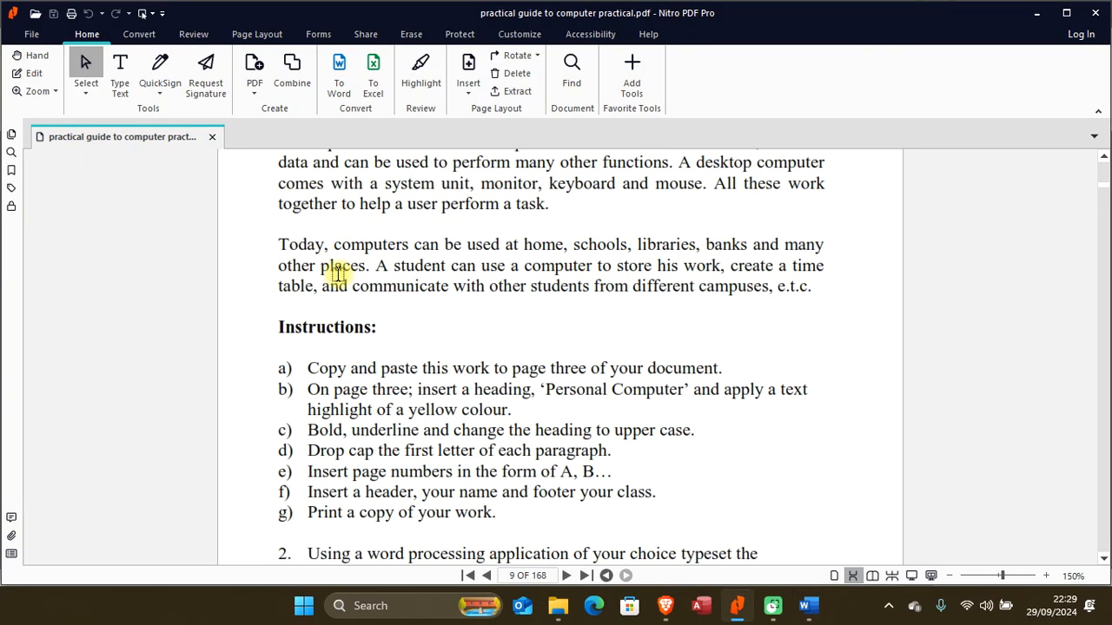
pyautogui.scroll(-2, 338, 273)
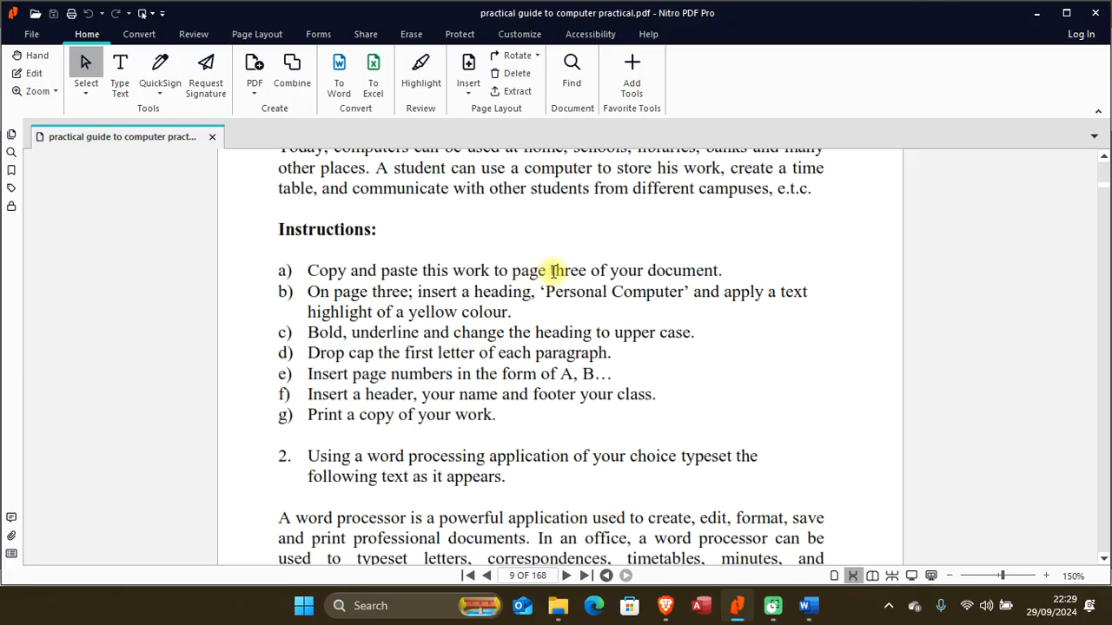
pyautogui.hotkey('alt', 'Tab')
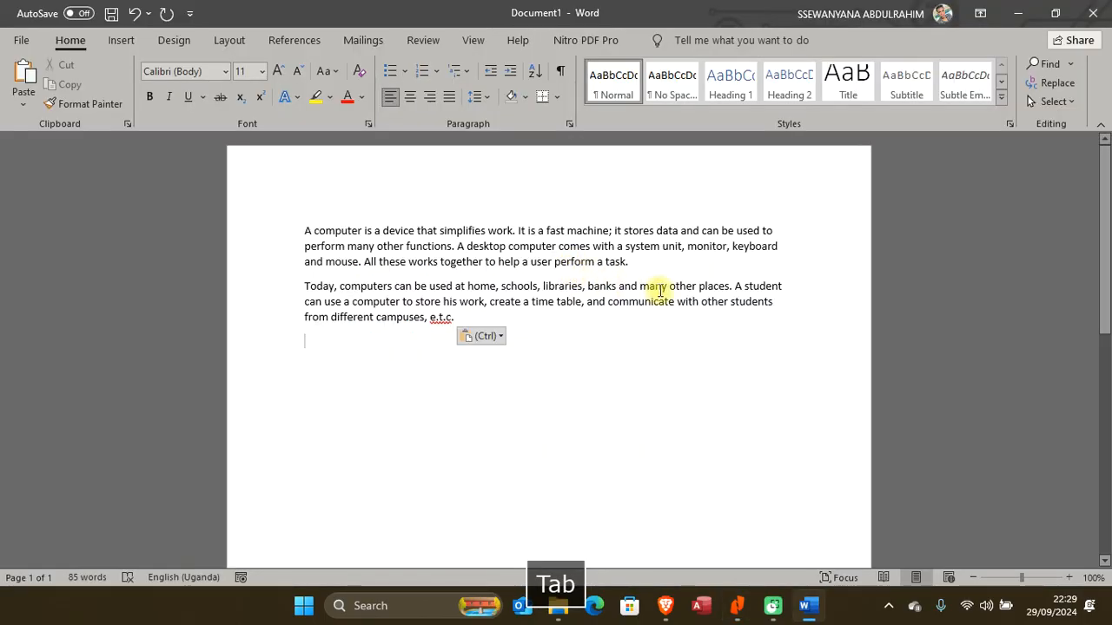
pyautogui.scroll(-5, 755, 303)
pyautogui.scroll(5, 757, 304)
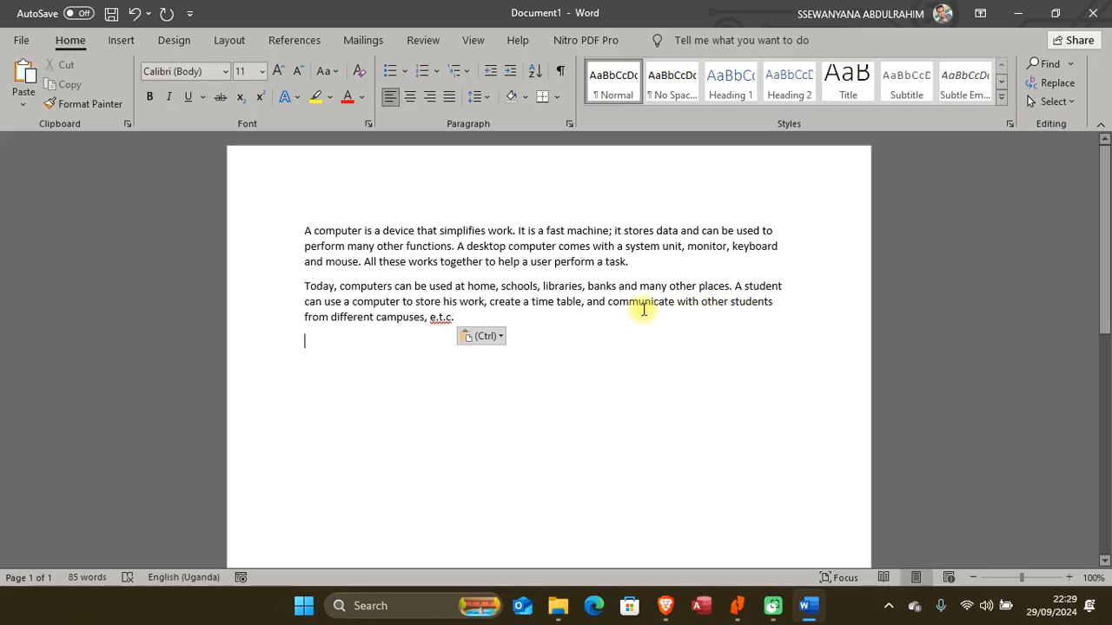
pyautogui.click(539, 313)
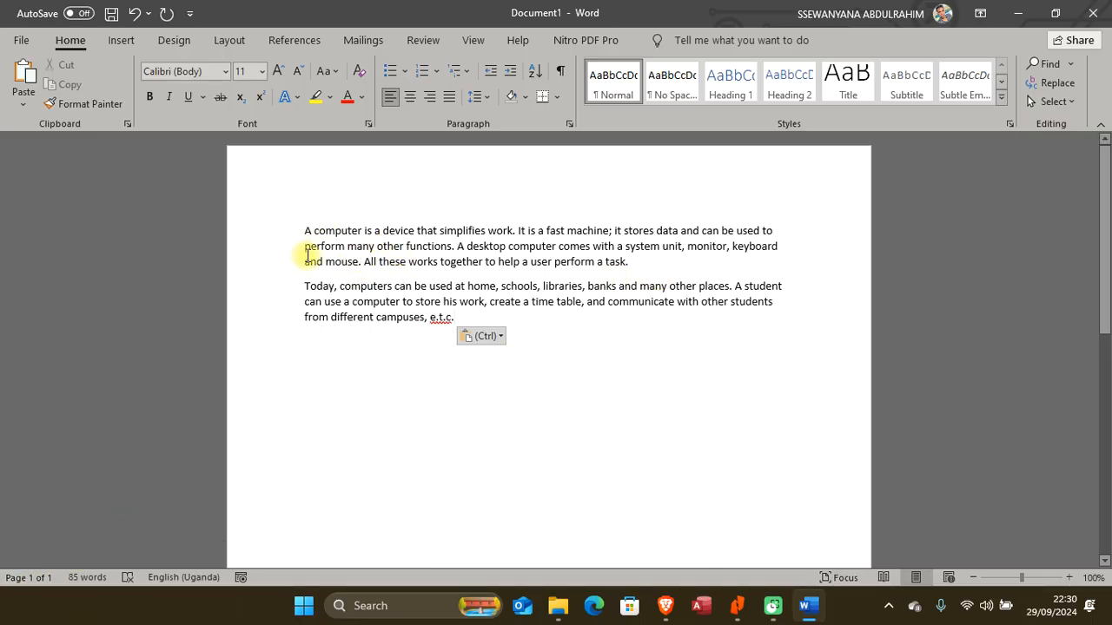
pyautogui.moveTo(306, 230); pyautogui.dragTo(469, 310)
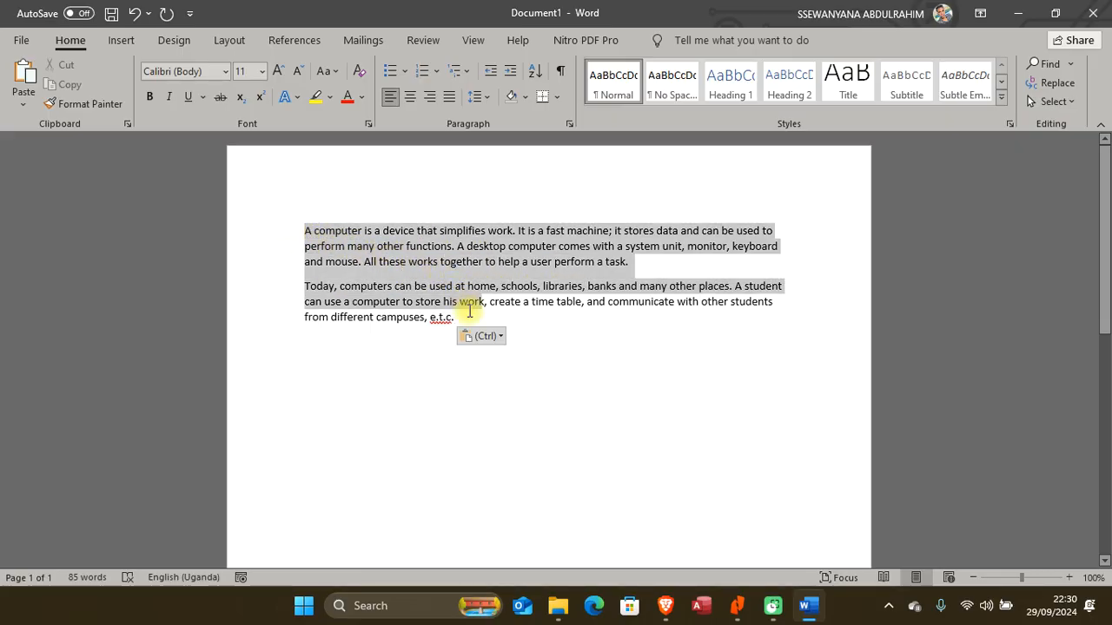
pyautogui.rightClick(397, 252)
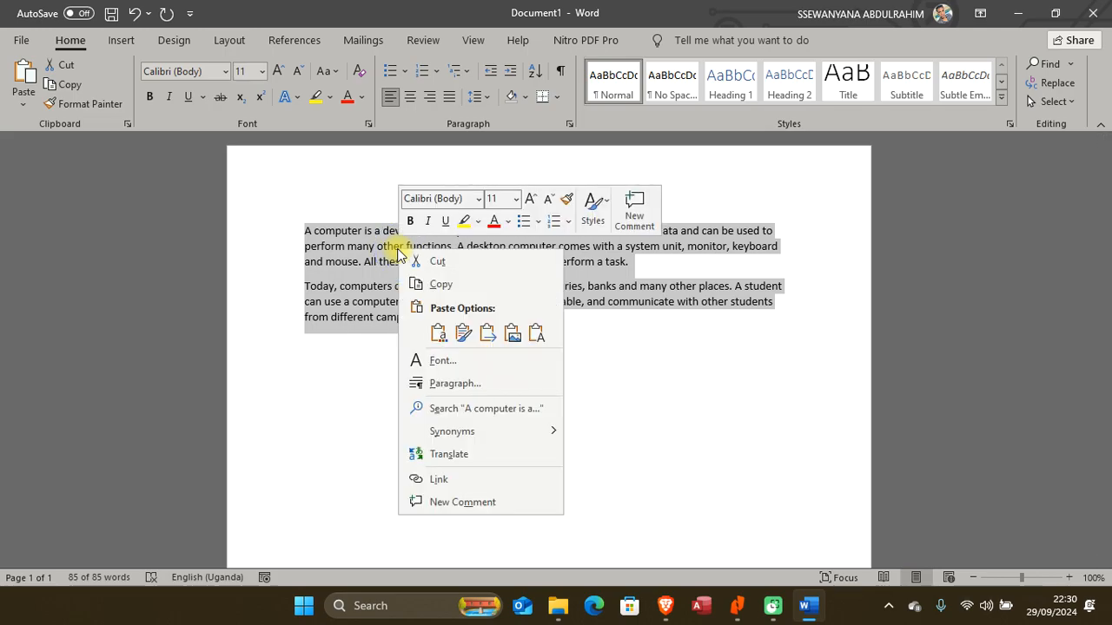
pyautogui.click(437, 288)
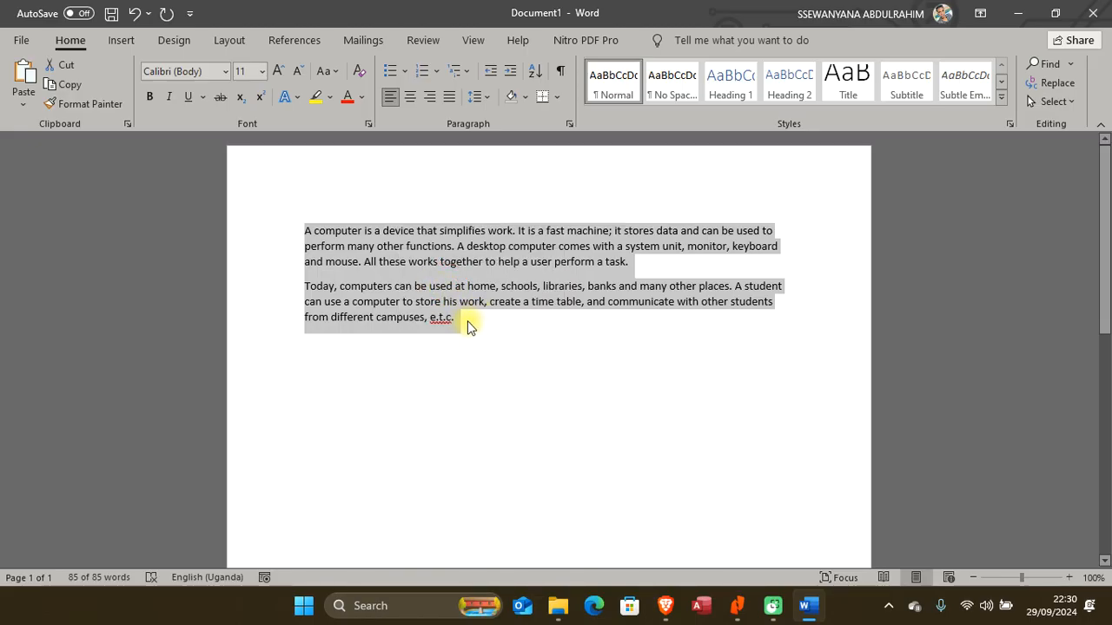
# Insert two page breaks after "e.t.c." at the end of the second paragraph to reach page three
pyautogui.click(460, 320)
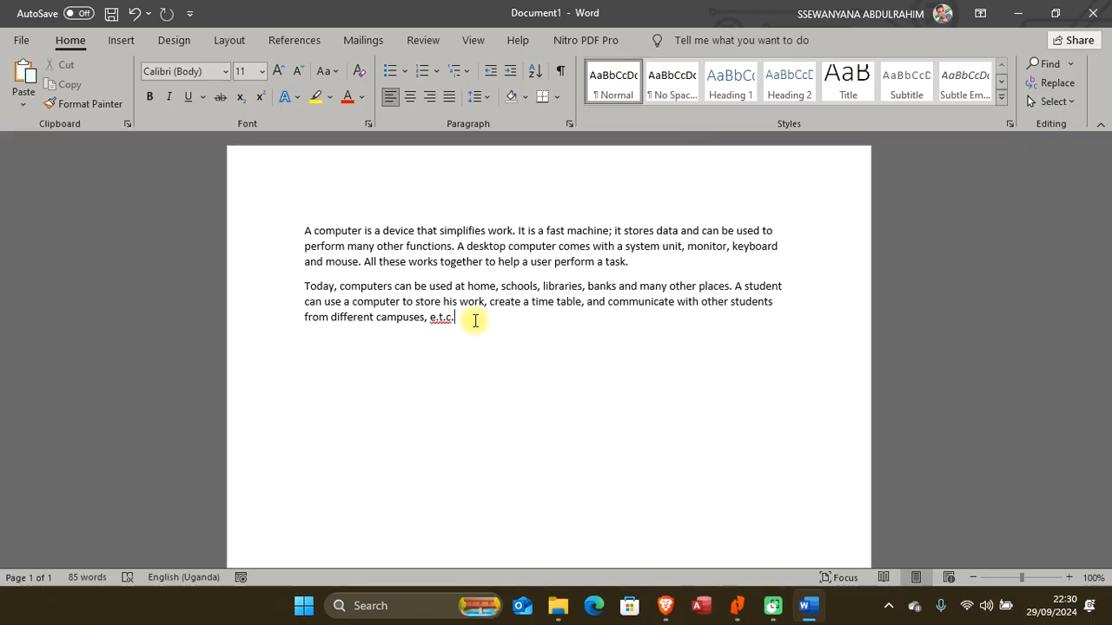
pyautogui.hotkey('ctrl', 'Return')
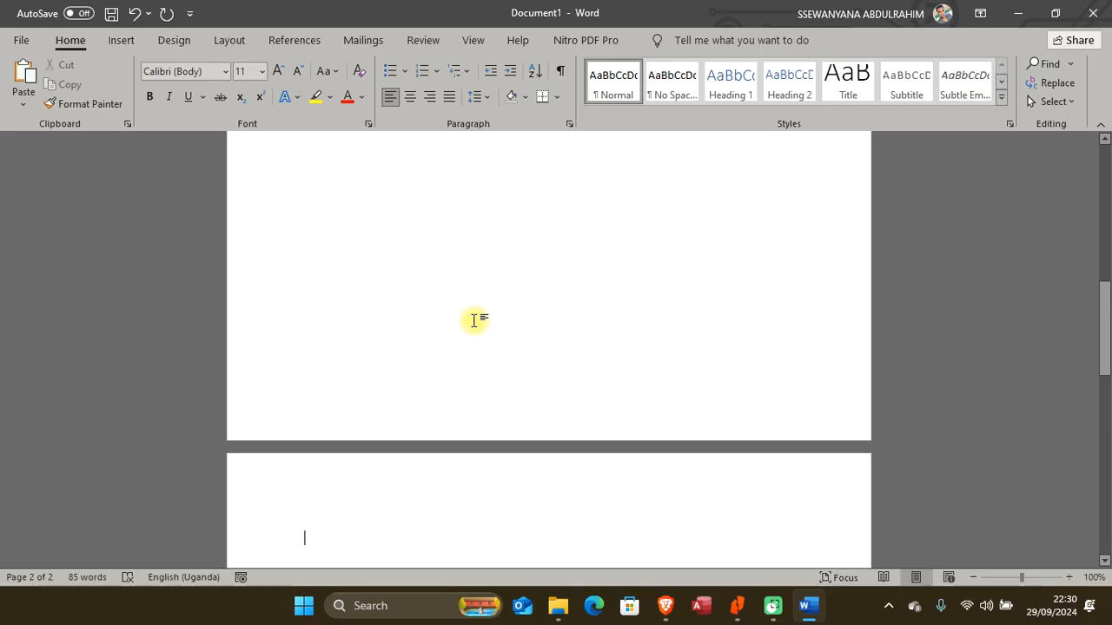
pyautogui.hotkey('ctrl', 'Return')
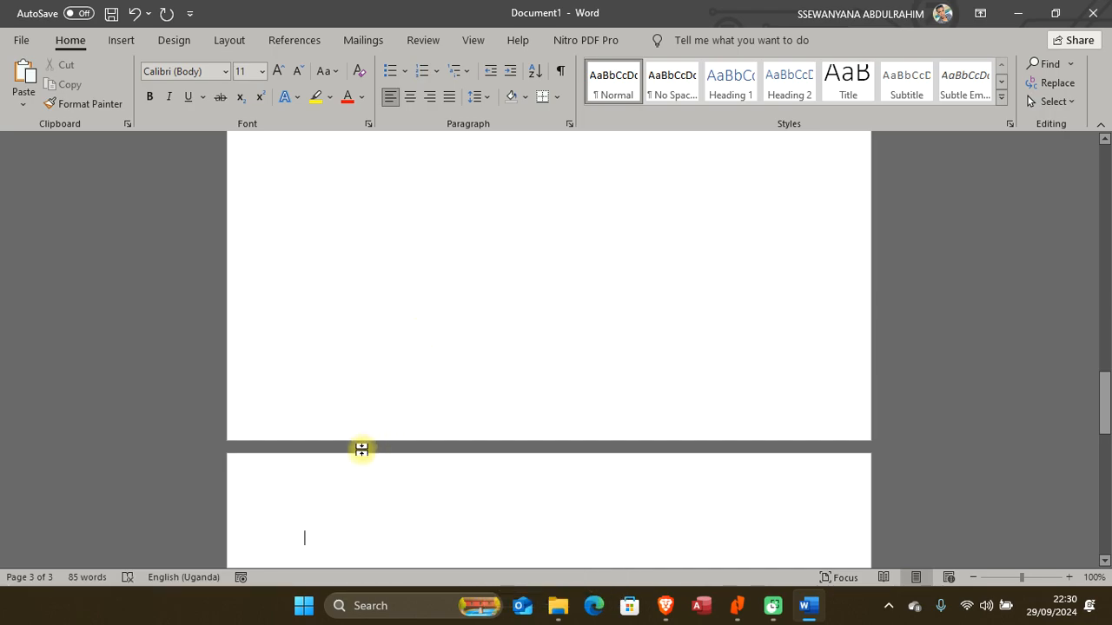
# Paste the copied paragraphs at the start of page three, keeping the source formatting
pyautogui.scroll(-2, 352, 449)
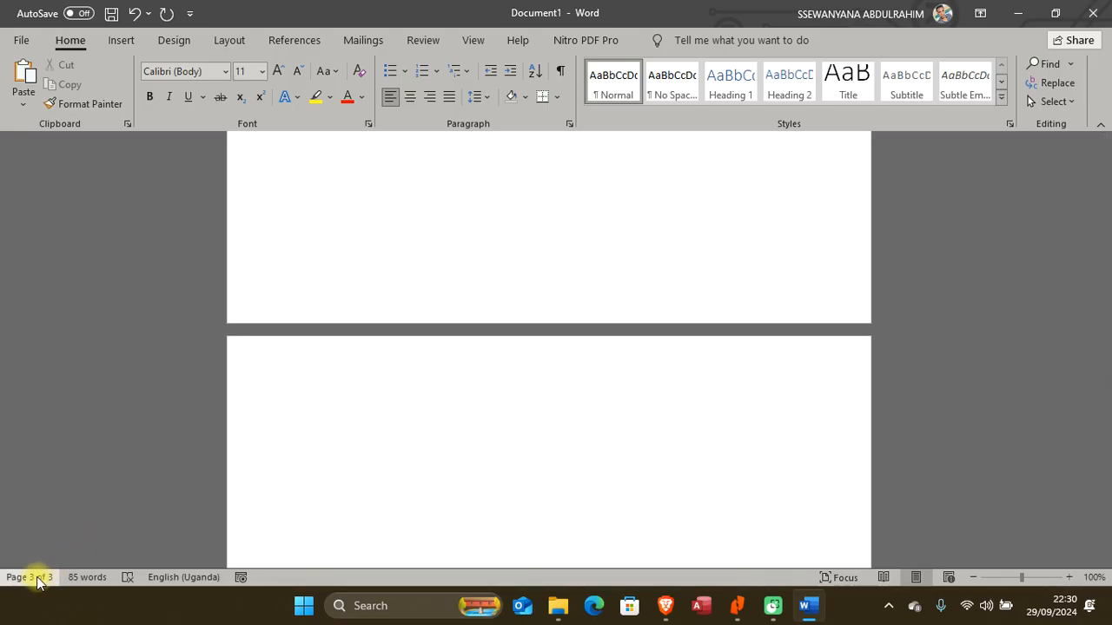
pyautogui.rightClick(309, 423)
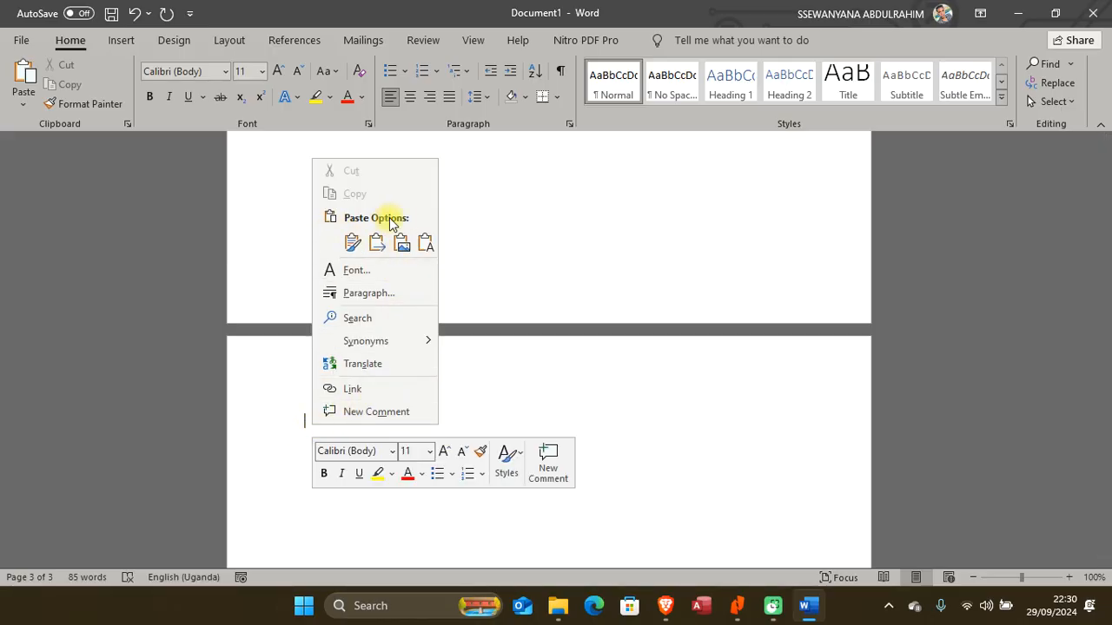
pyautogui.click(352, 245)
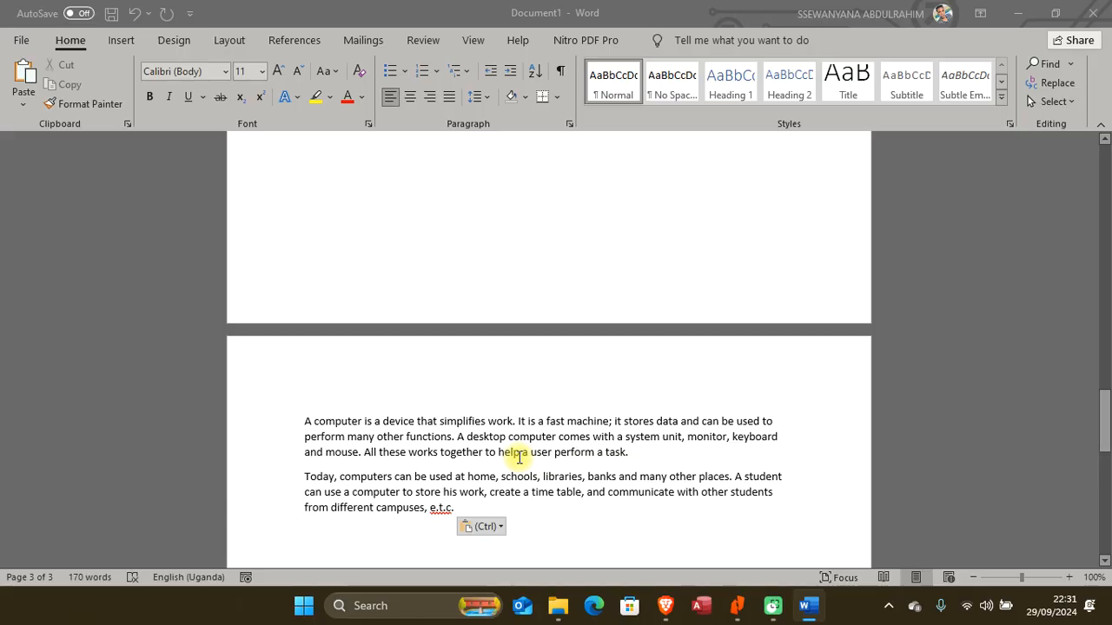
# Check instruction b) in the PDF guide, and add the heading "Personal computer" above the first paragraph on page three of the Word document
pyautogui.hotkey('alt', 'Tab')
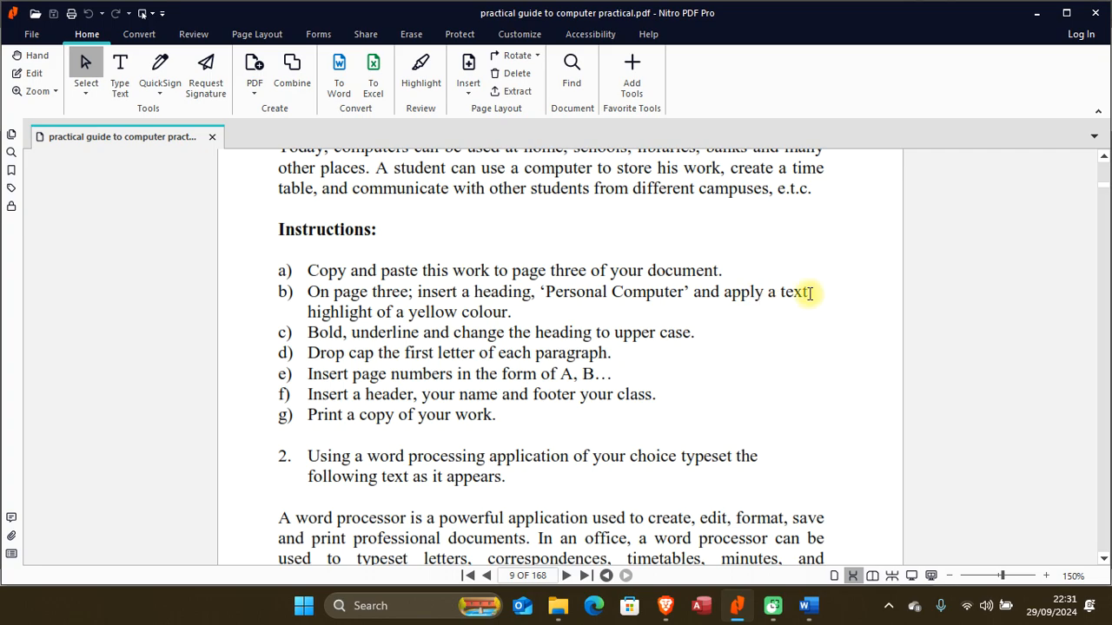
pyautogui.hotkey('alt', 'Tab')
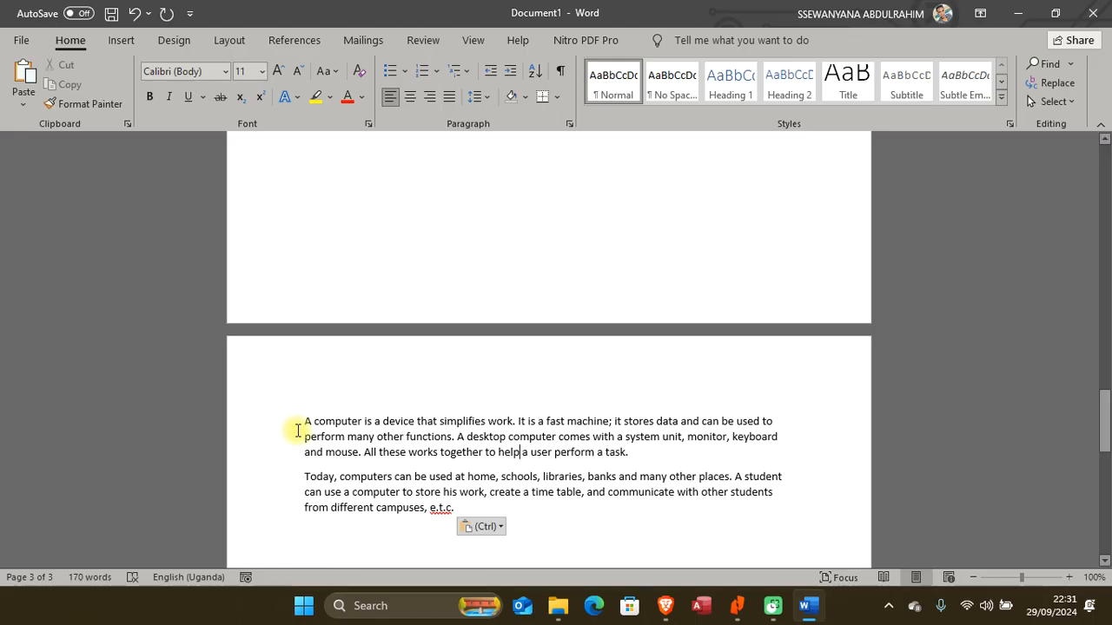
pyautogui.click(307, 405)
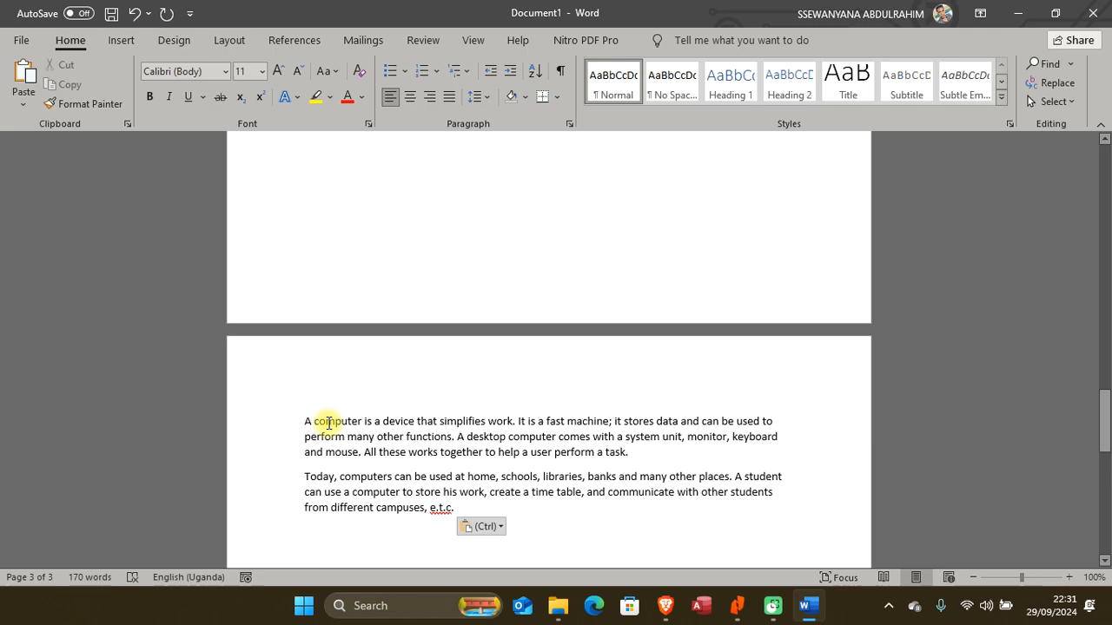
pyautogui.press('Return')
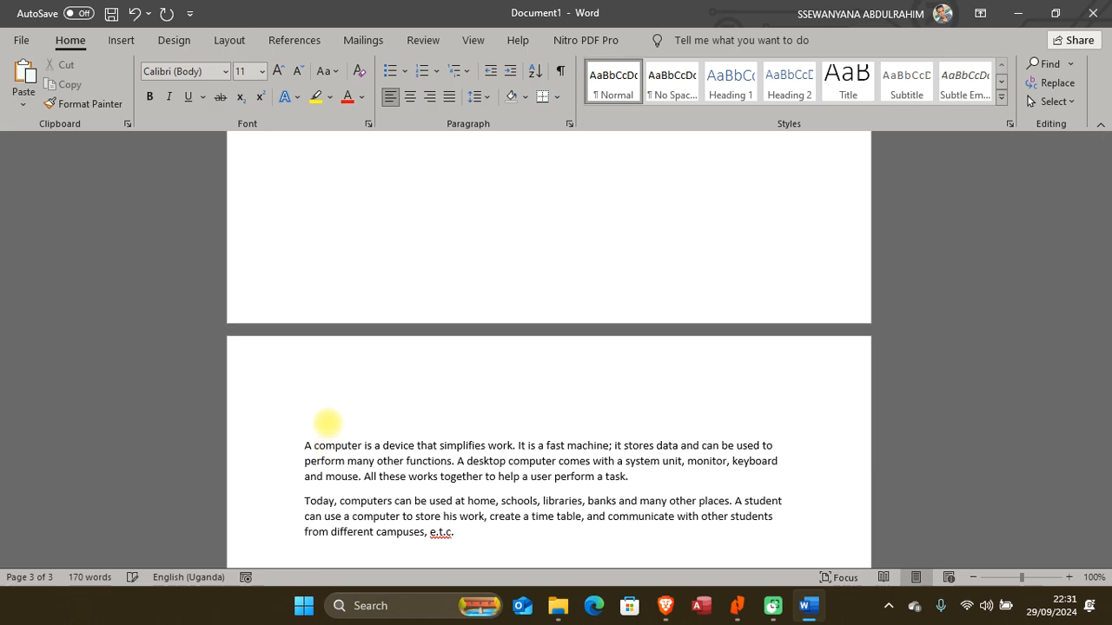
pyautogui.click(318, 424)
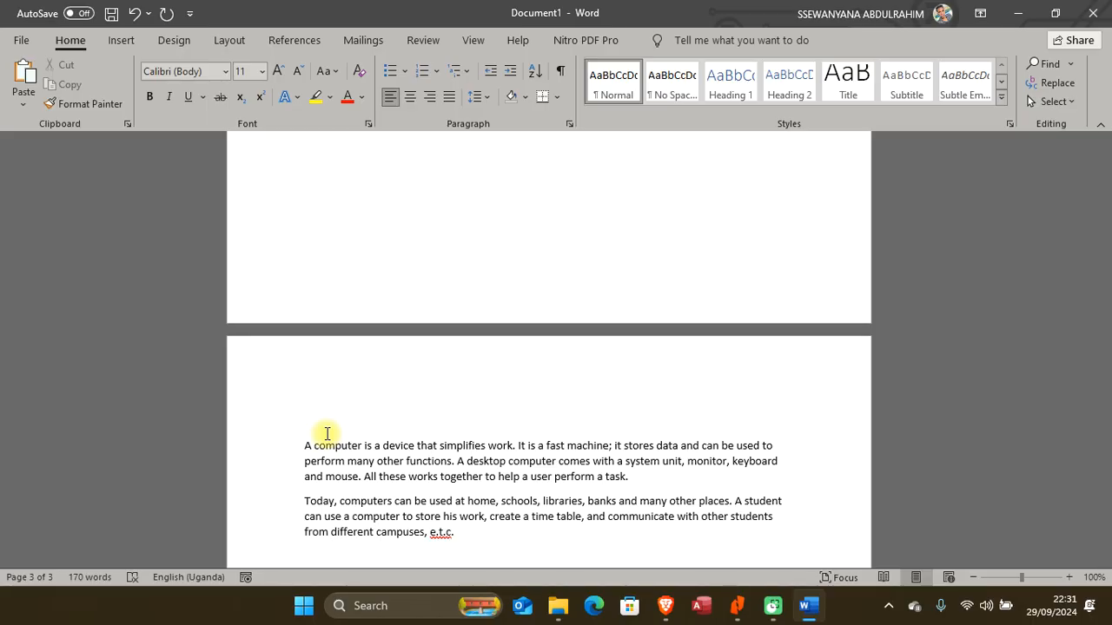
pyautogui.write('personal')
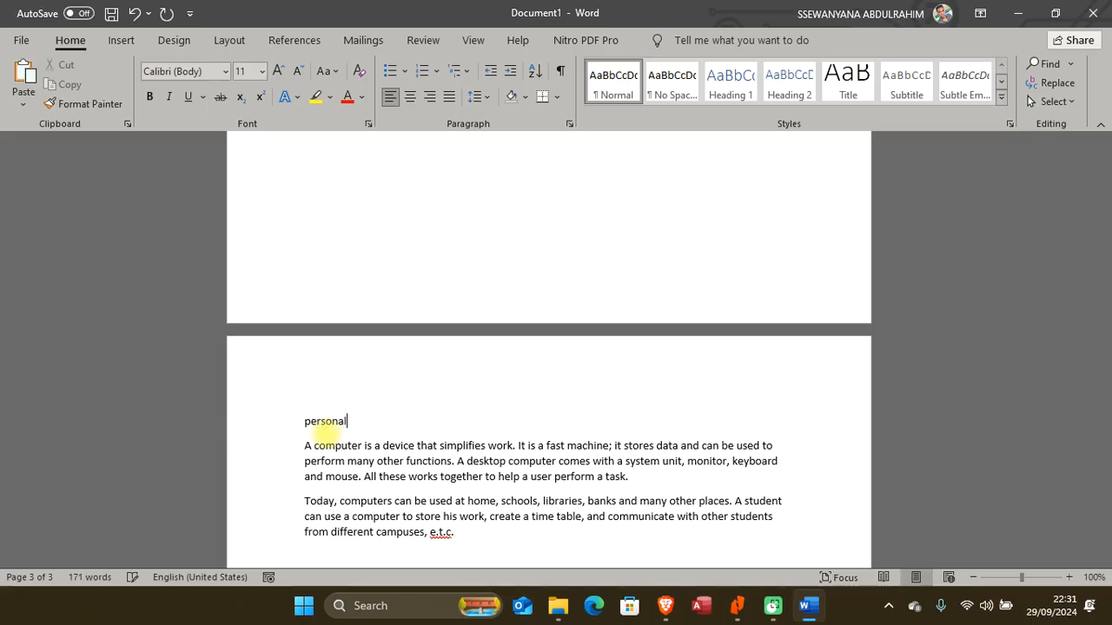
pyautogui.write(' computer')
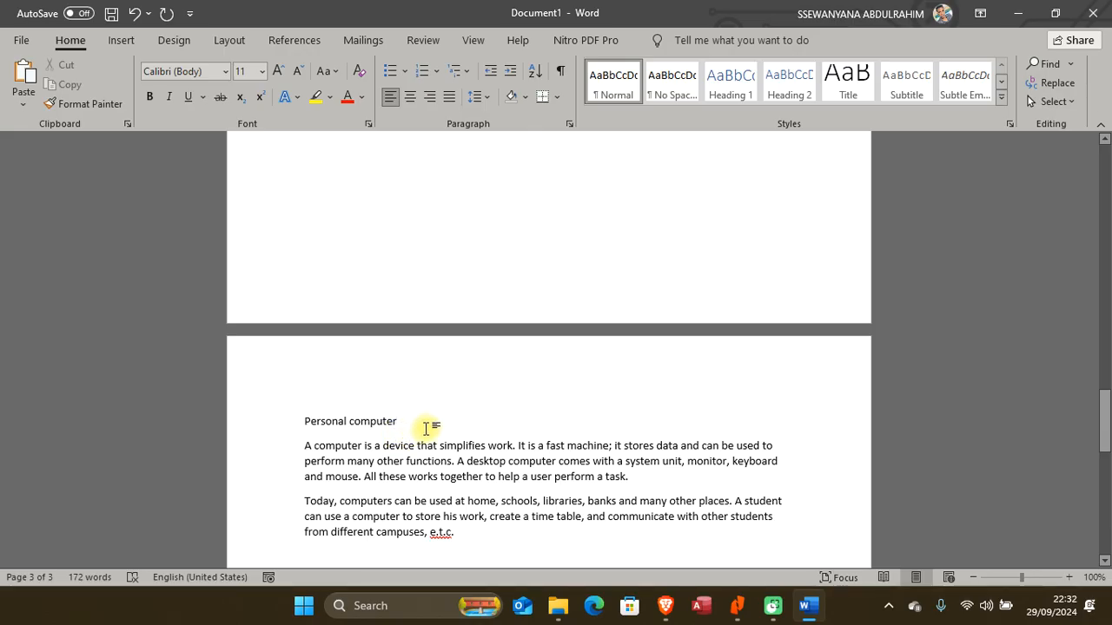
# Recheck instruction b) in the PDF guide, and apply a yellow text highlight to the page-three heading in Word
pyautogui.hotkey('alt', 'Tab')
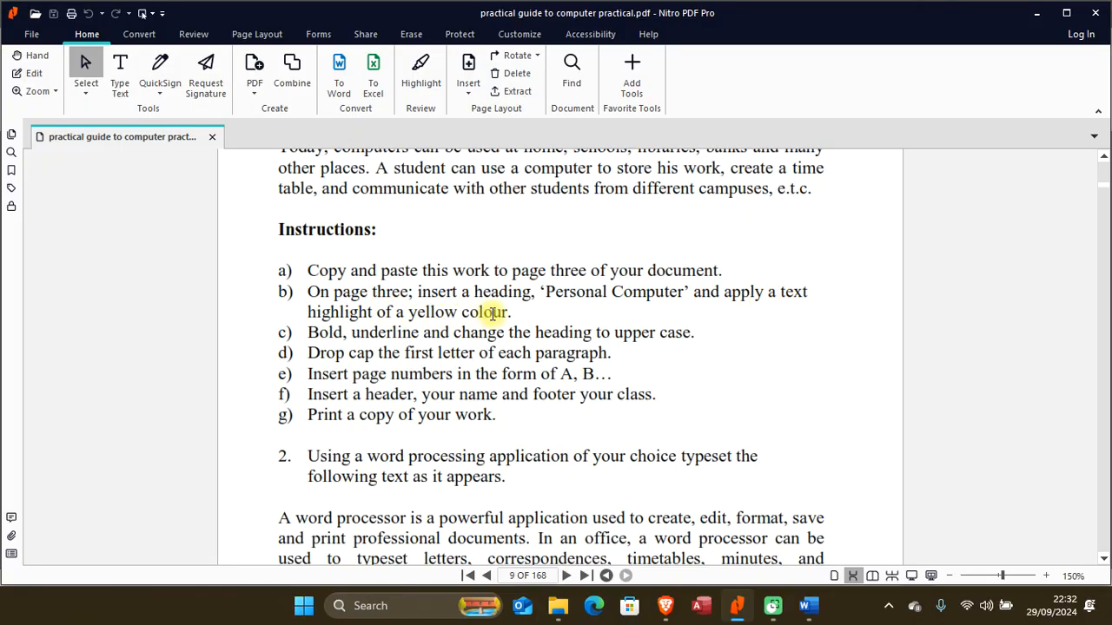
pyautogui.hotkey('alt', 'Tab')
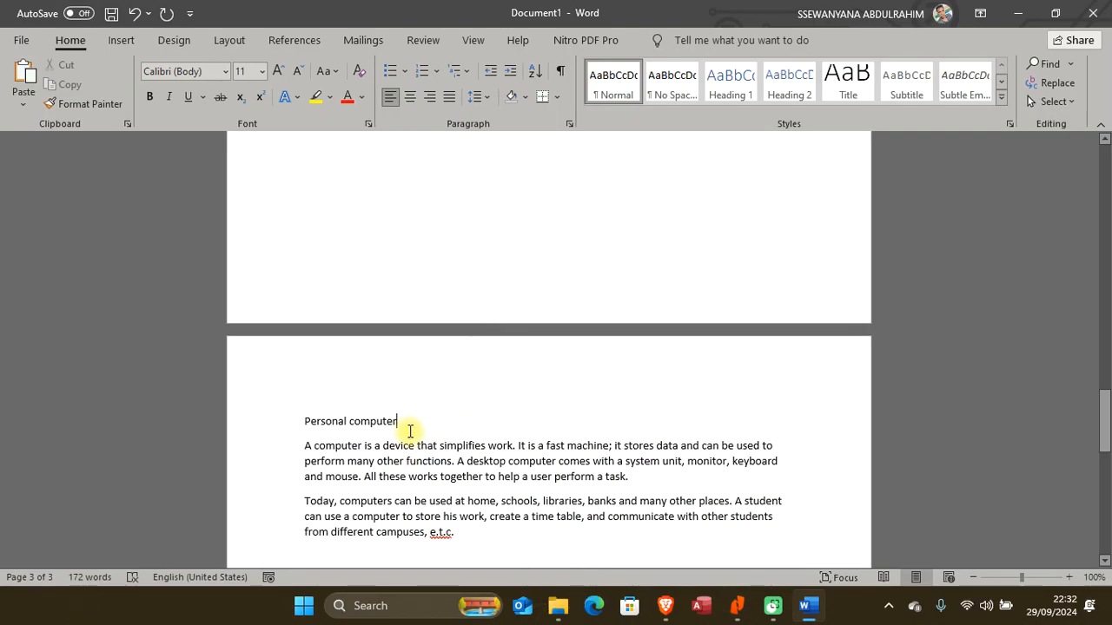
pyautogui.moveTo(404, 422); pyautogui.dragTo(307, 422)
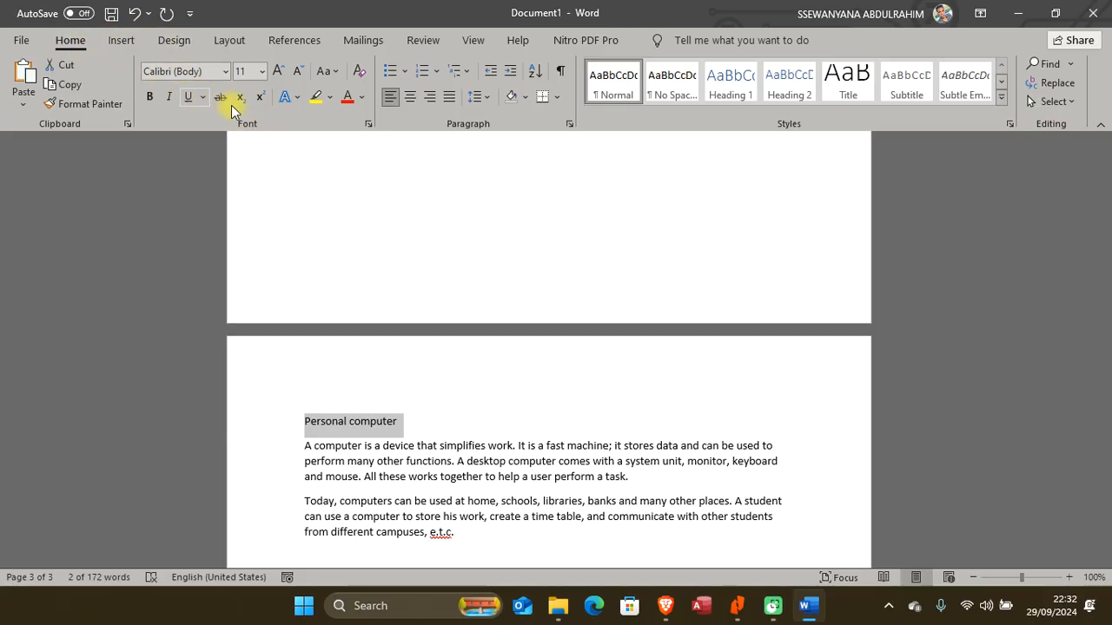
pyautogui.click(329, 101)
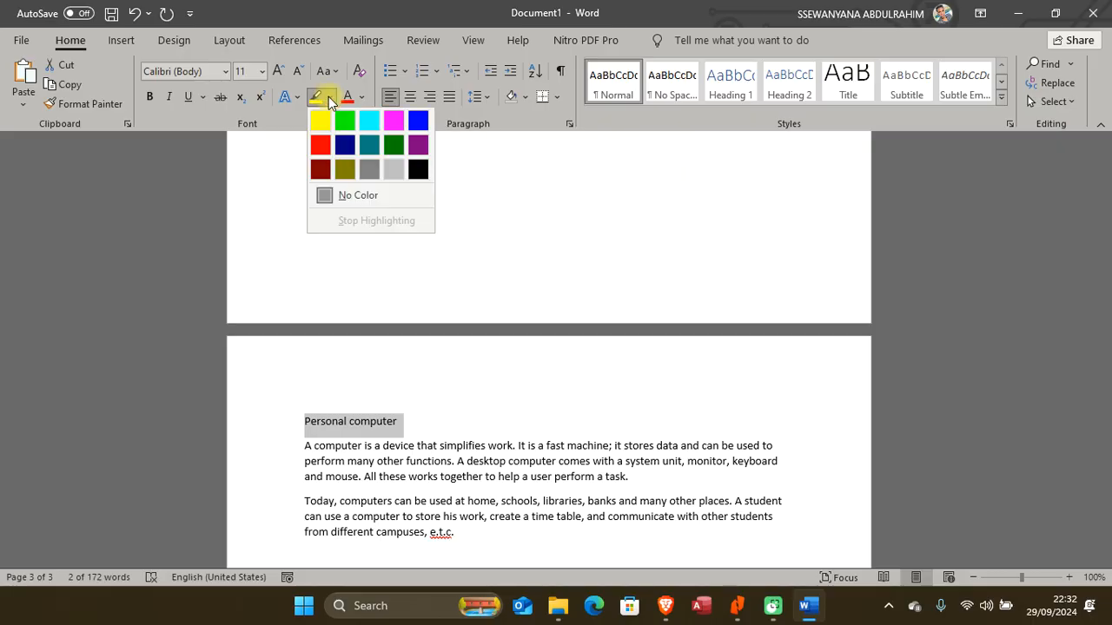
pyautogui.click(318, 119)
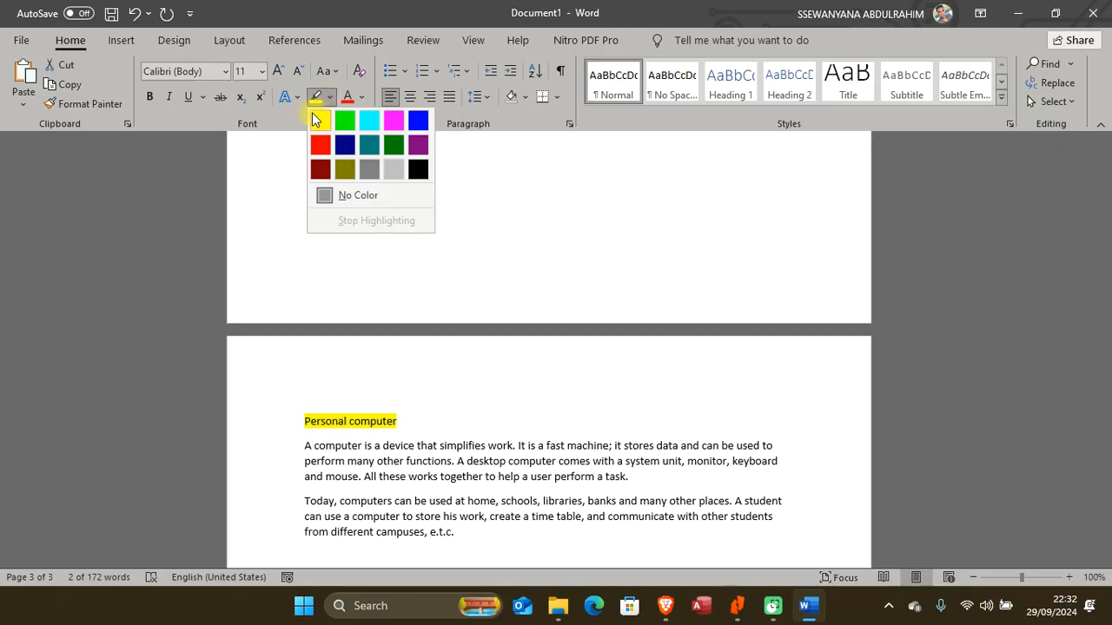
pyautogui.click(408, 424)
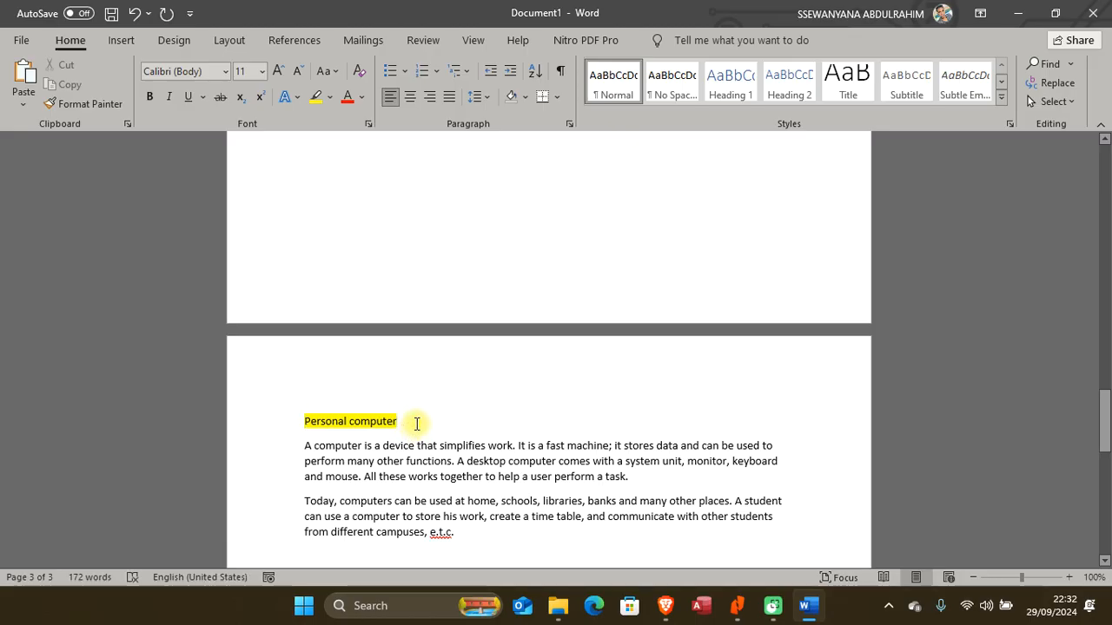
# Check instruction c) in the PDF guide, and make the page-three heading in Word bold, underlined and upper case
pyautogui.hotkey('alt', 'Tab')
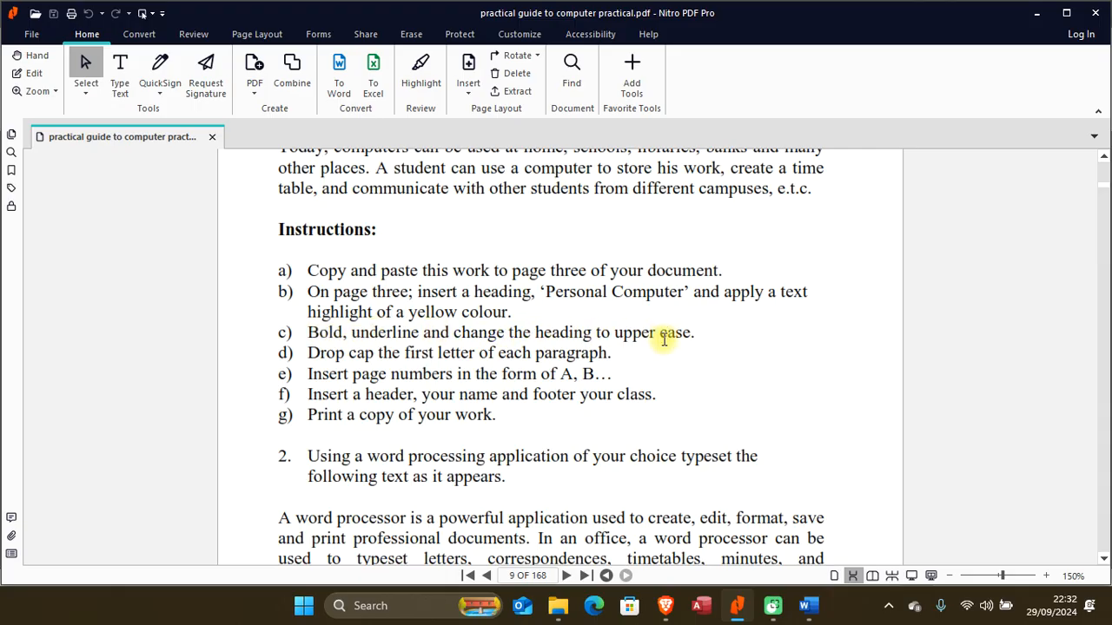
pyautogui.hotkey('alt', 'Tab')
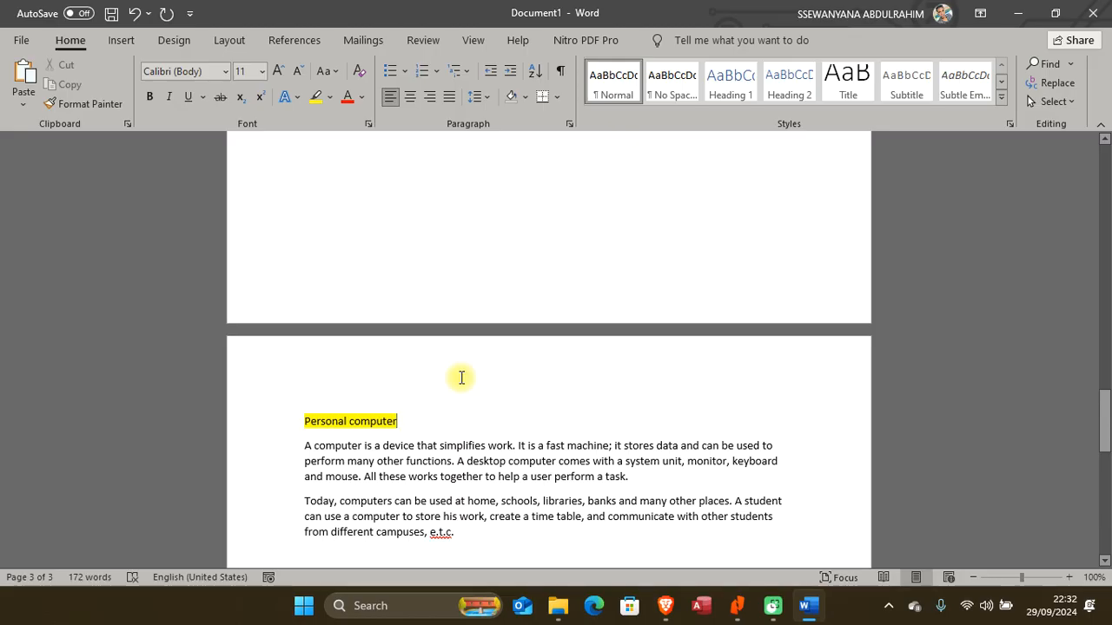
pyautogui.moveTo(417, 421); pyautogui.dragTo(304, 422)
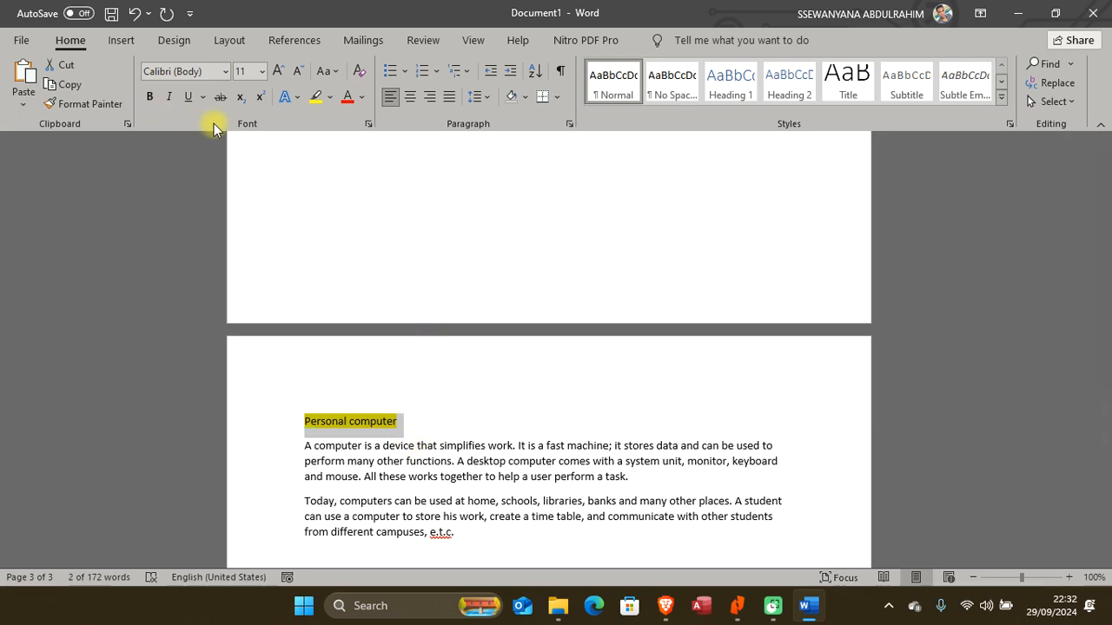
pyautogui.click(149, 100)
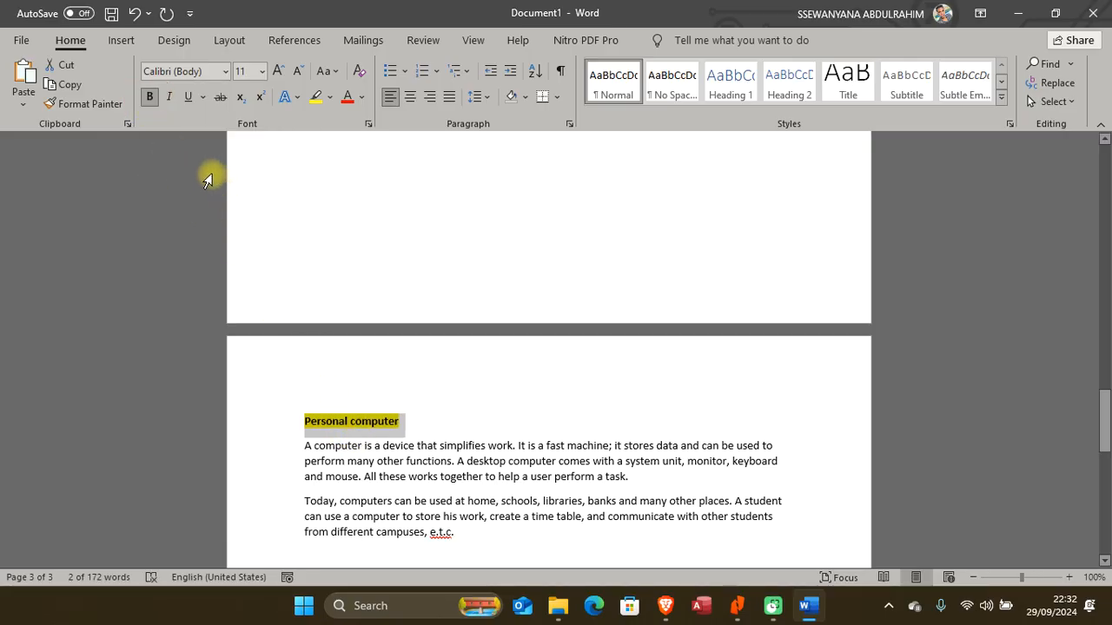
pyautogui.click(189, 97)
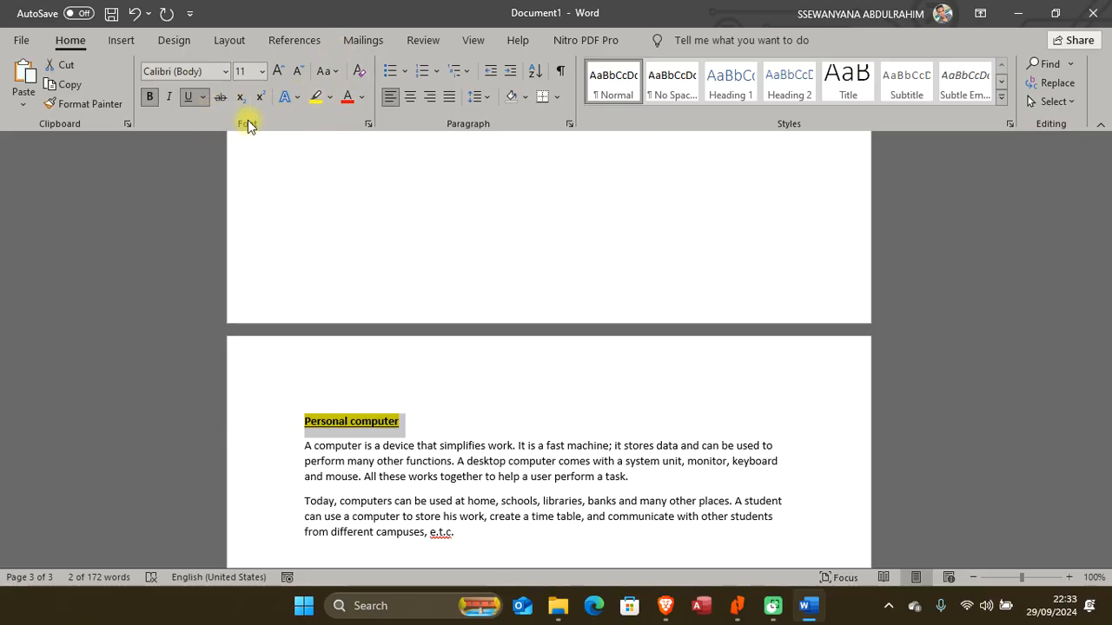
pyautogui.click(326, 71)
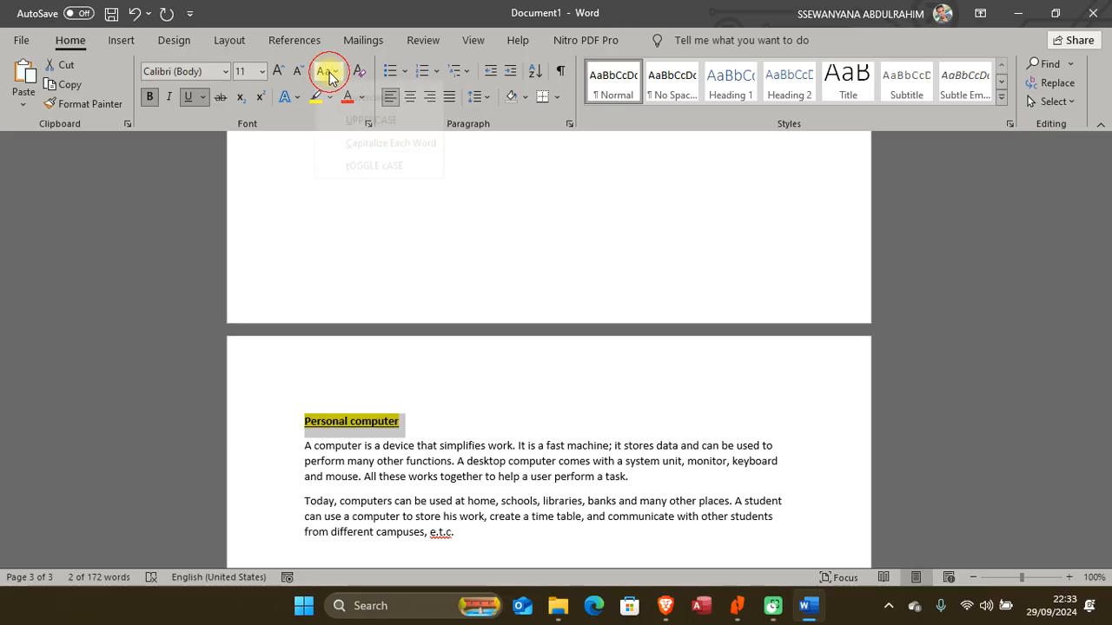
pyautogui.click(359, 140)
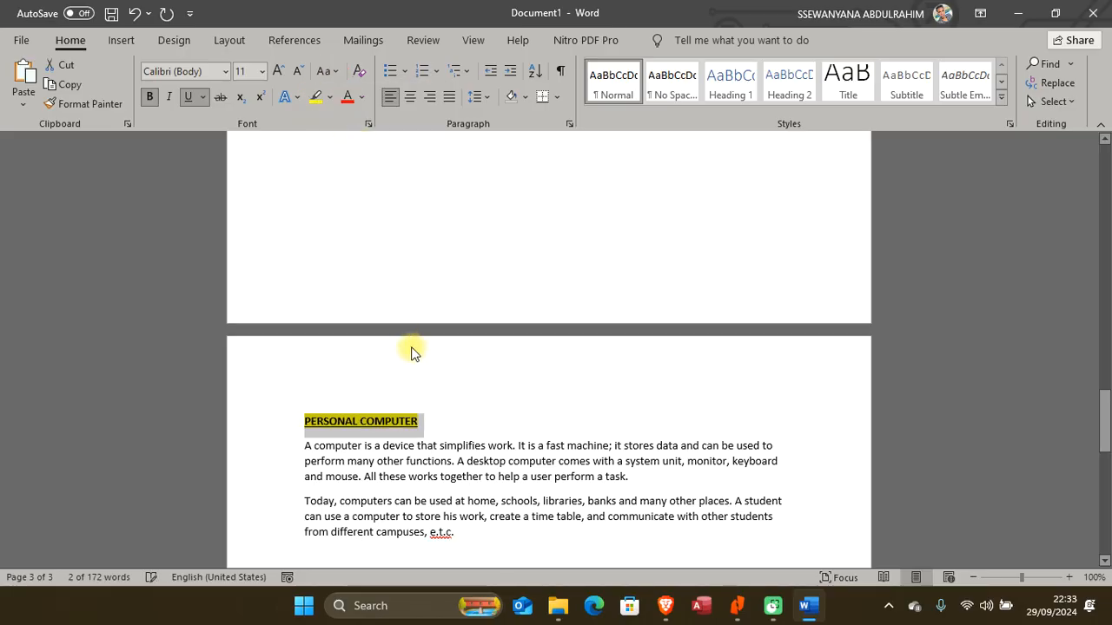
pyautogui.click(440, 416)
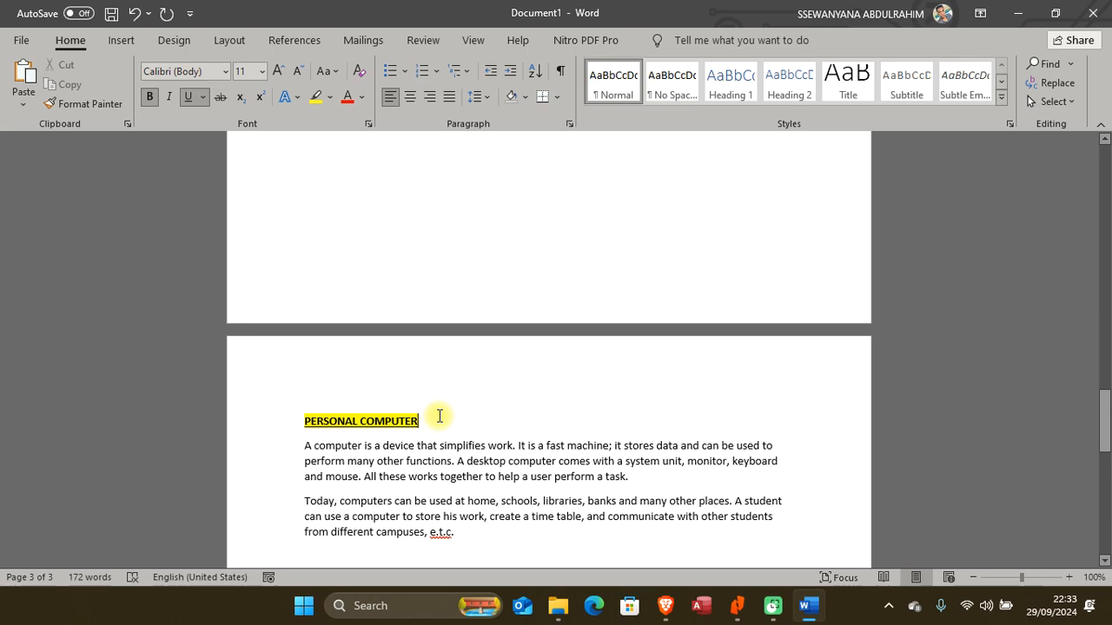
# Check instruction d) in the PDF guide, and apply a Dropped drop cap to the "A" starting page three's first paragraph in Word
pyautogui.hotkey('alt', 'Tab')
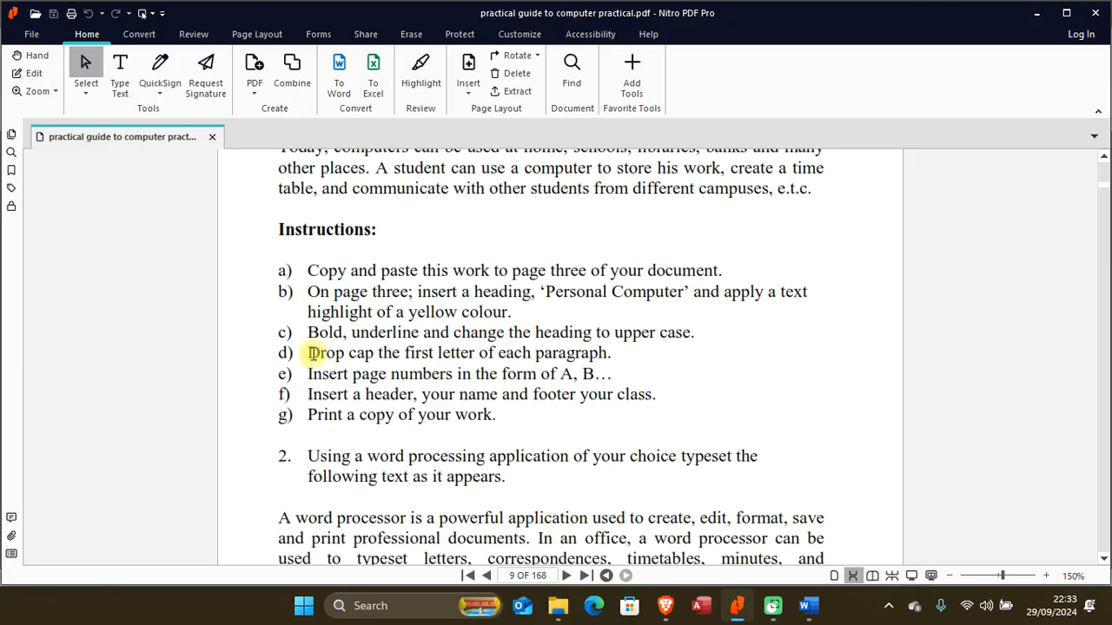
pyautogui.hotkey('alt', 'Tab')
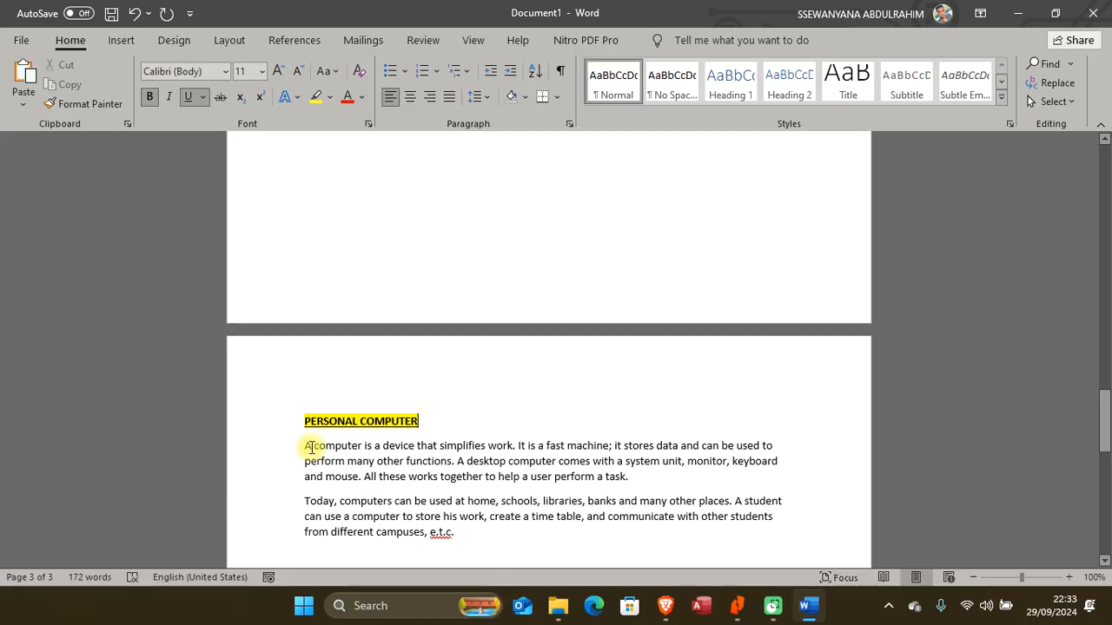
pyautogui.click(342, 516)
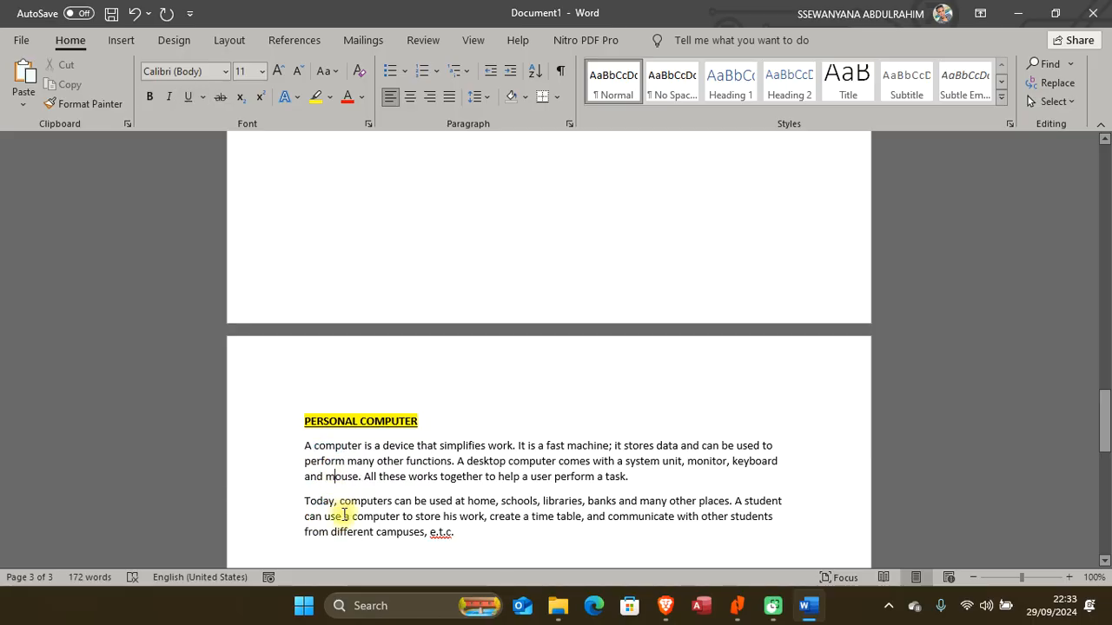
pyautogui.scroll(-2, 344, 475)
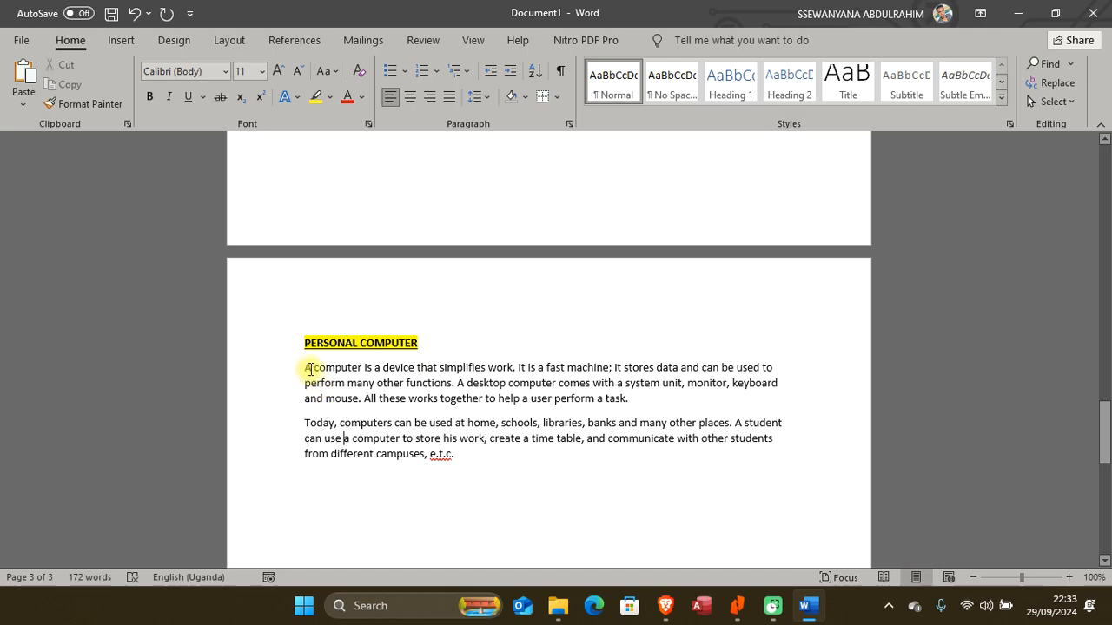
pyautogui.moveTo(303, 368); pyautogui.dragTo(311, 369)
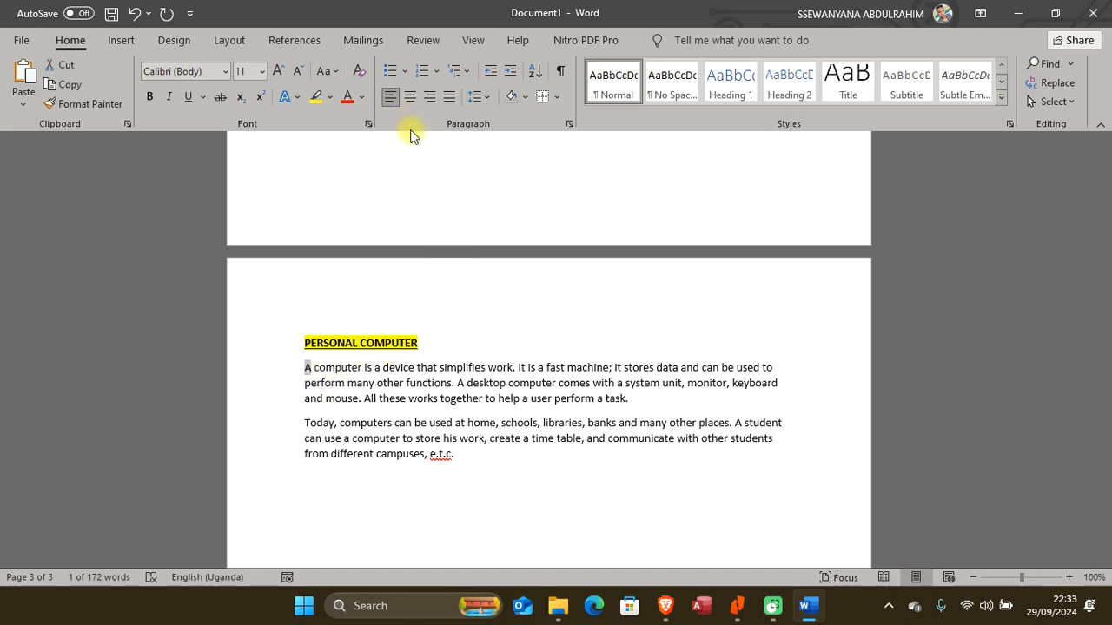
pyautogui.click(127, 39)
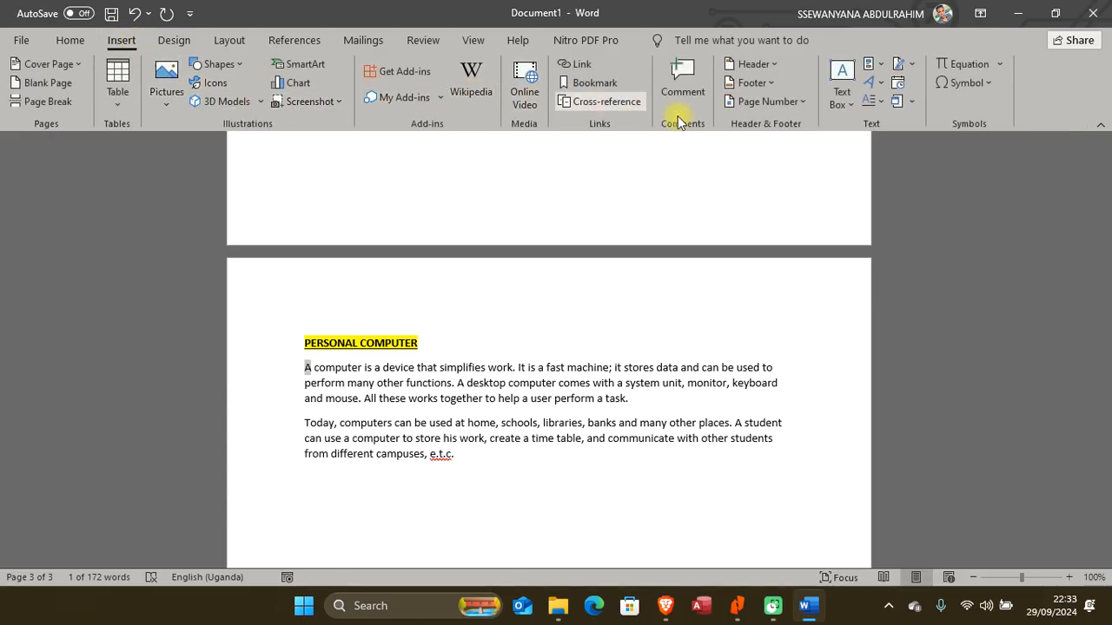
pyautogui.click(878, 101)
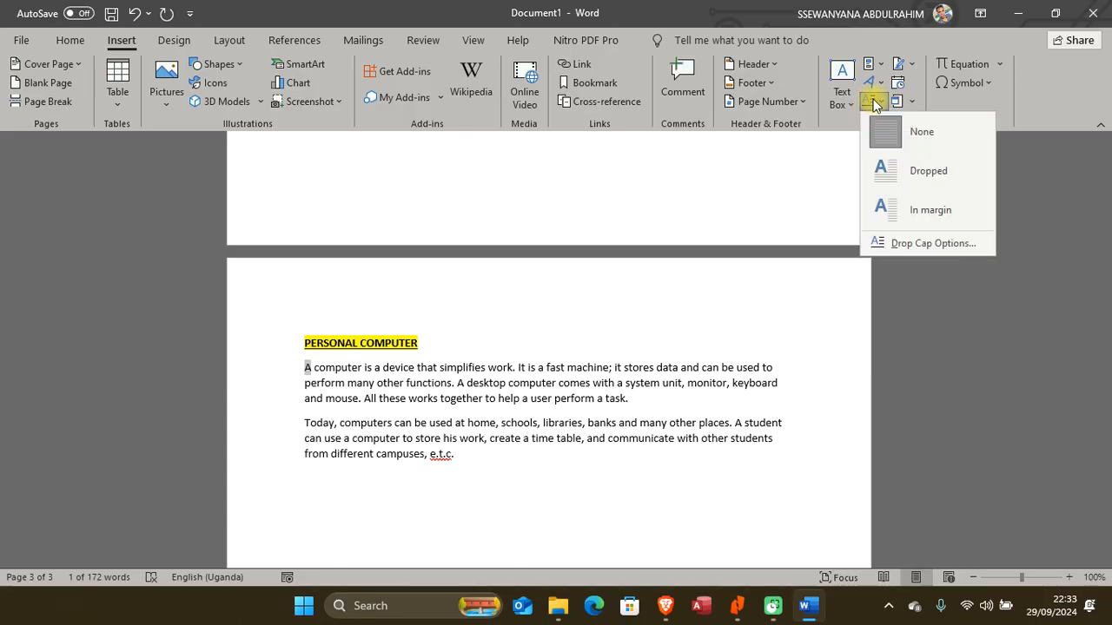
pyautogui.click(918, 174)
# Apply a Dropped drop cap to the "T" of "Today" at the start of the second paragraph on page three
pyautogui.click(335, 452)
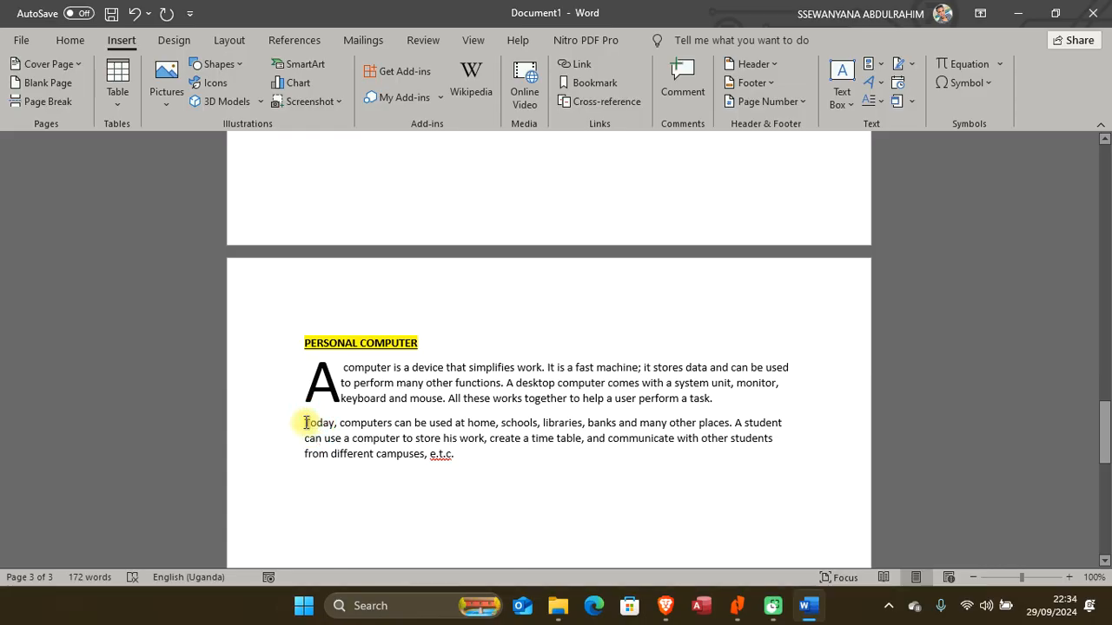
pyautogui.moveTo(304, 424); pyautogui.dragTo(311, 424)
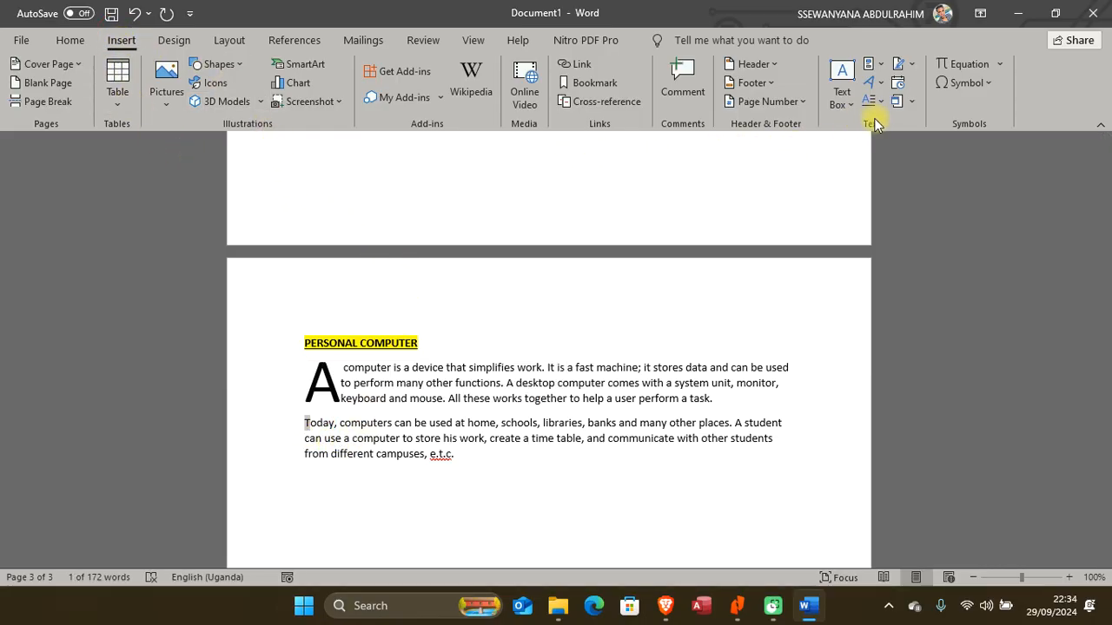
pyautogui.click(875, 105)
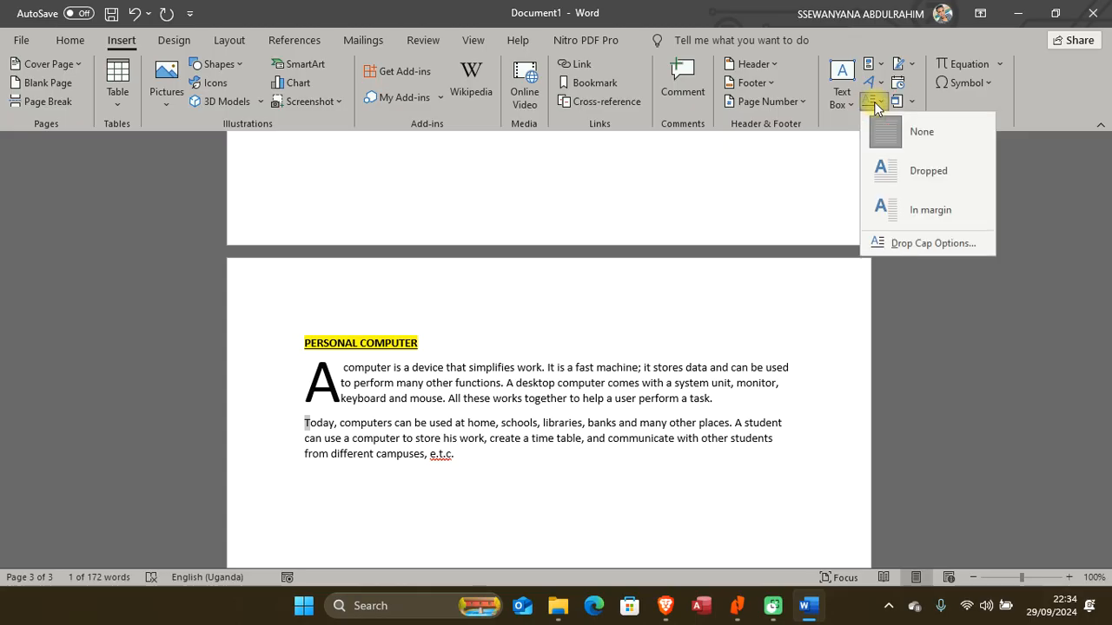
pyautogui.click(912, 170)
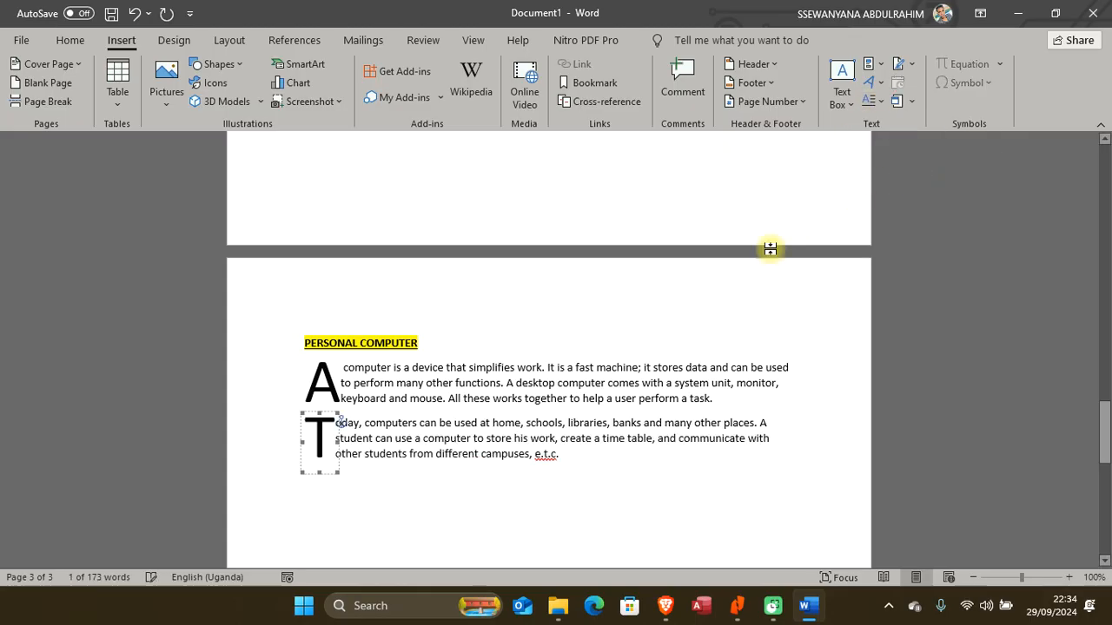
pyautogui.click(477, 430)
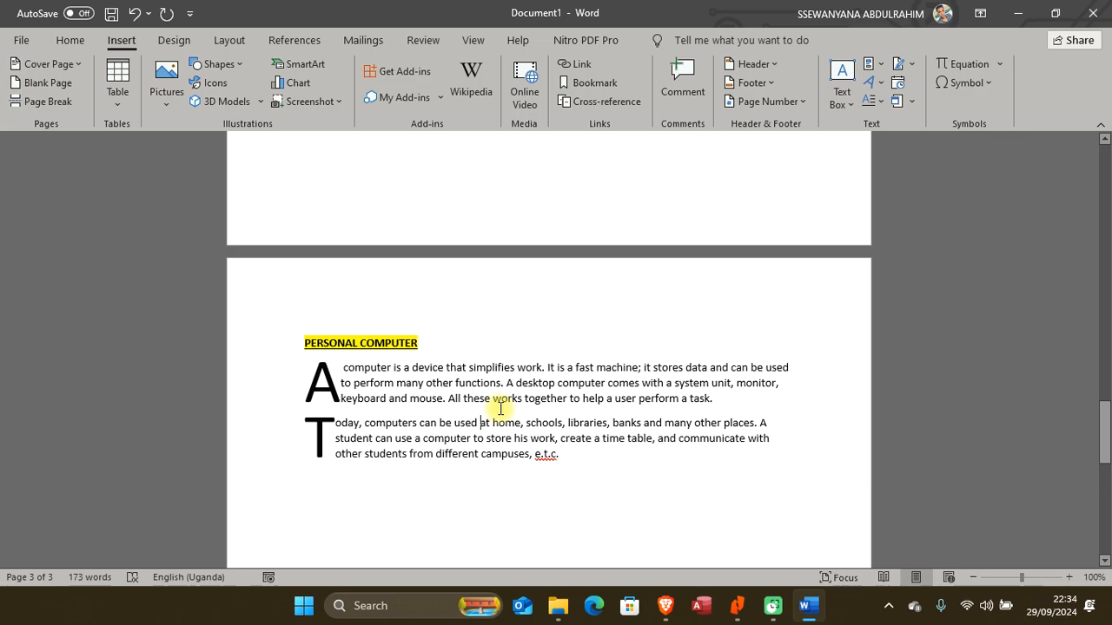
# Check instruction e) in the PDF guide, and set the page number format to "A, B, C, ..." in Word
pyautogui.hotkey('alt', 'Tab')
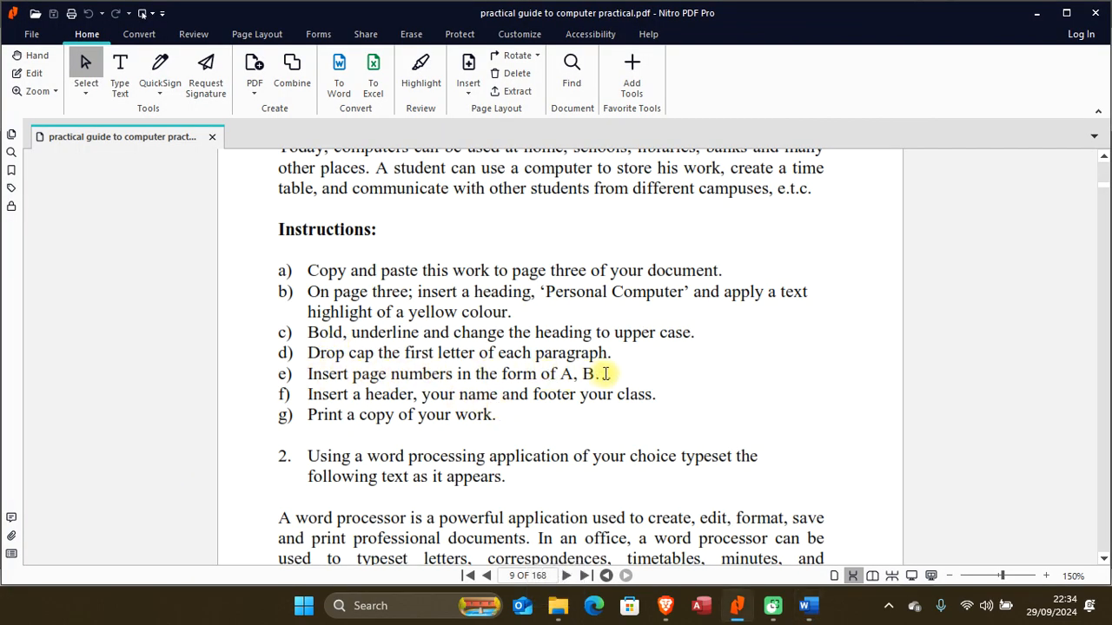
pyautogui.hotkey('alt', 'Tab')
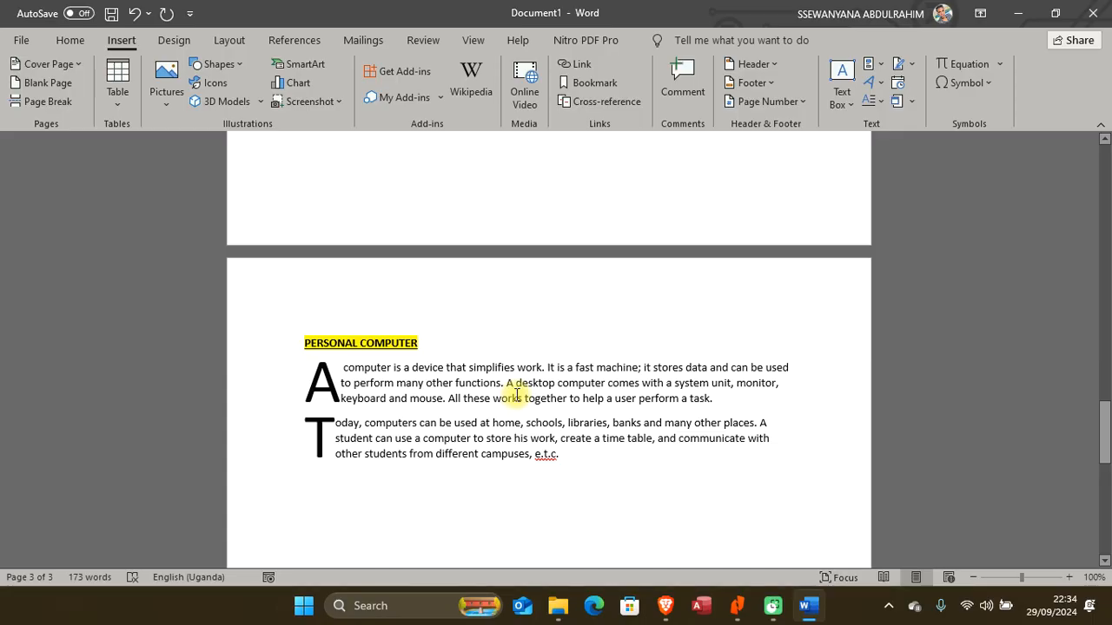
pyautogui.click(71, 41)
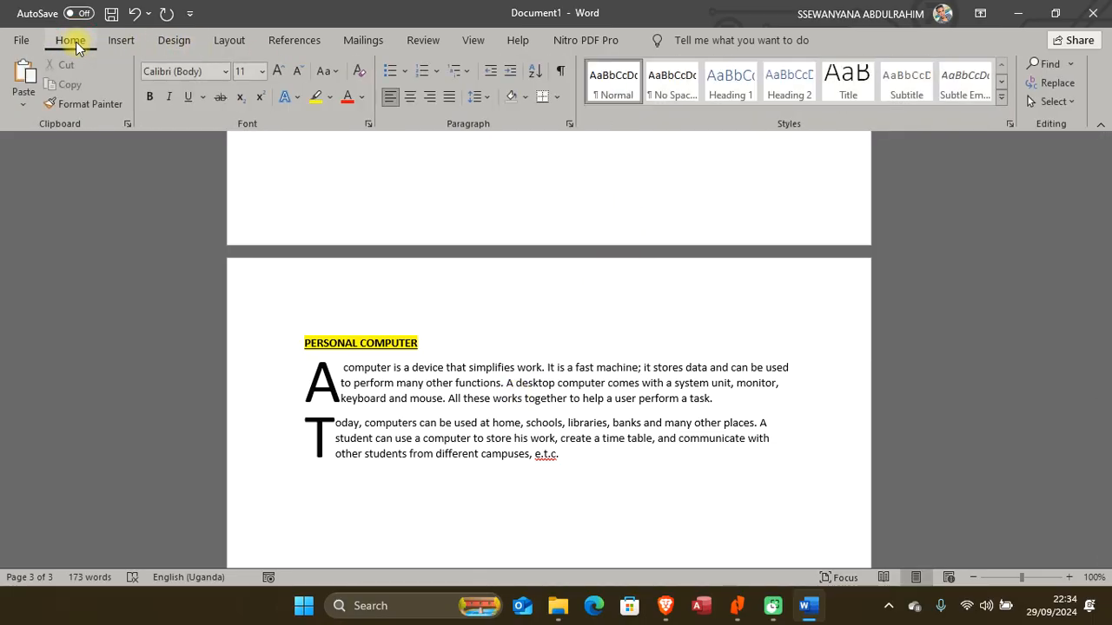
pyautogui.click(121, 44)
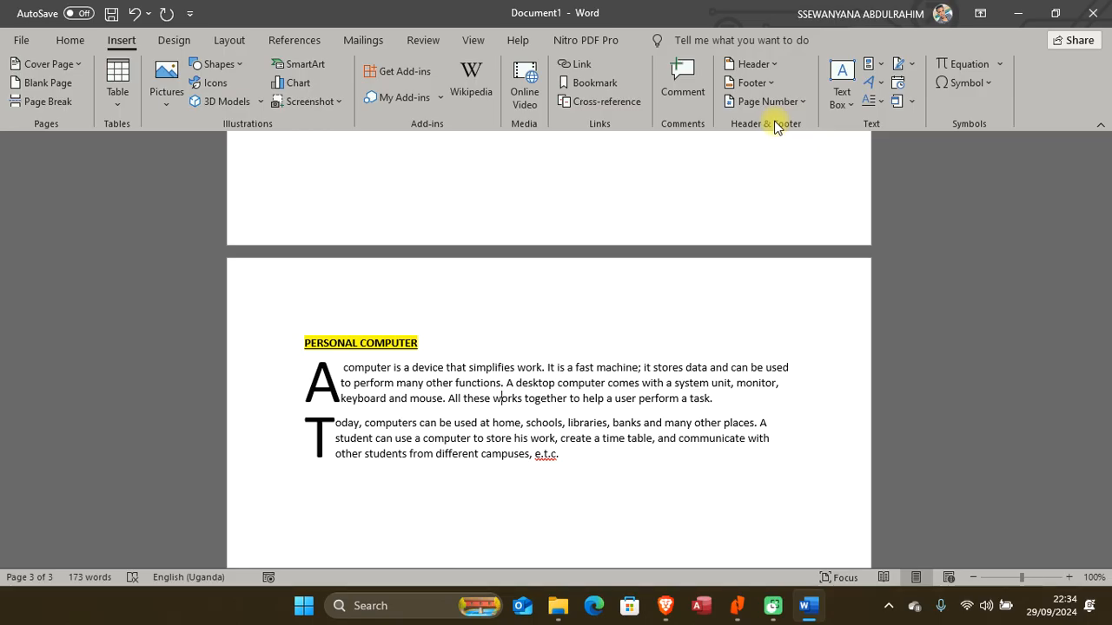
pyautogui.click(789, 105)
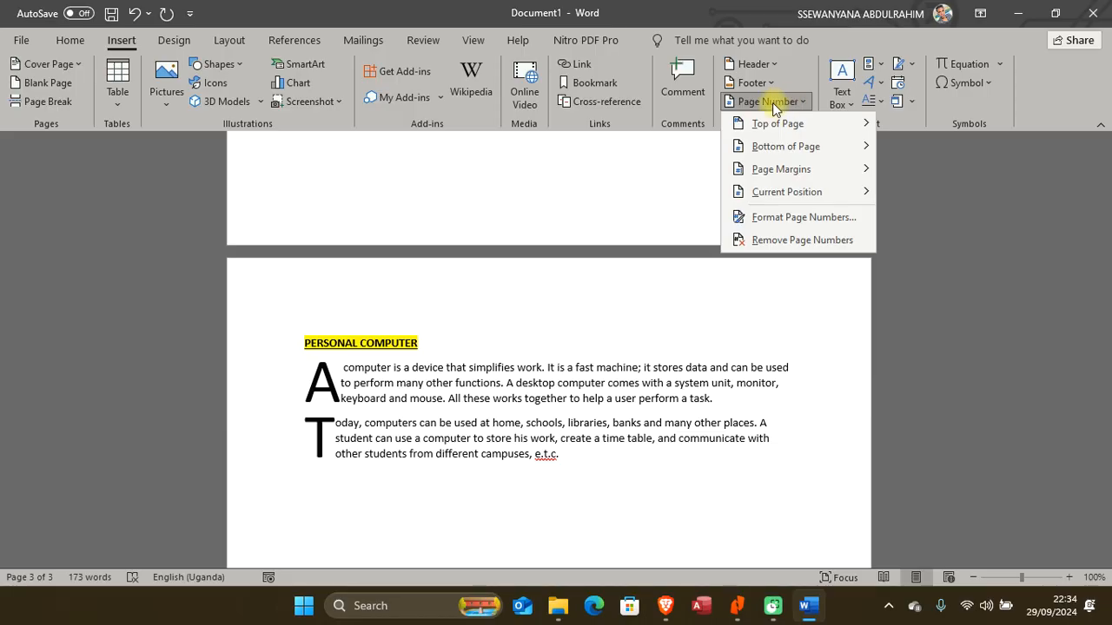
pyautogui.click(767, 101)
pyautogui.click(753, 103)
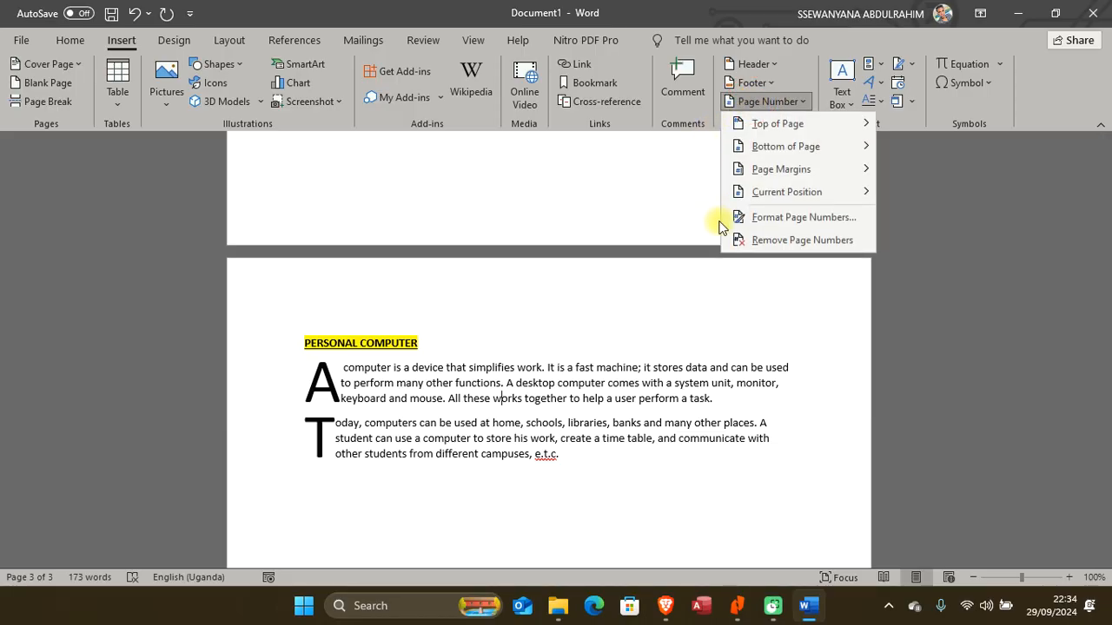
pyautogui.click(799, 219)
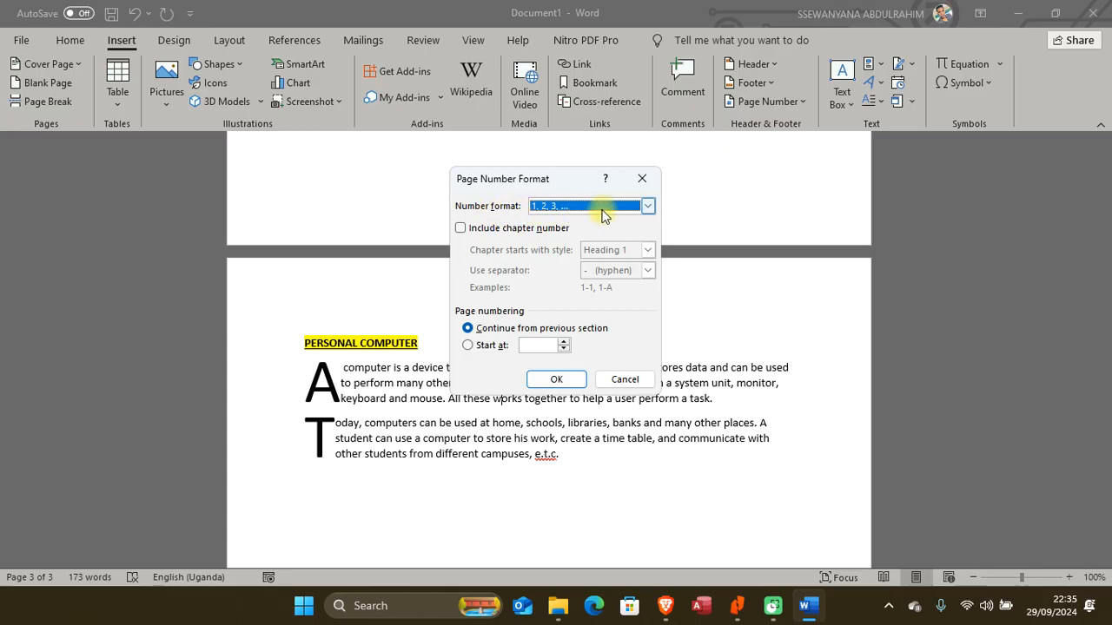
pyautogui.click(647, 206)
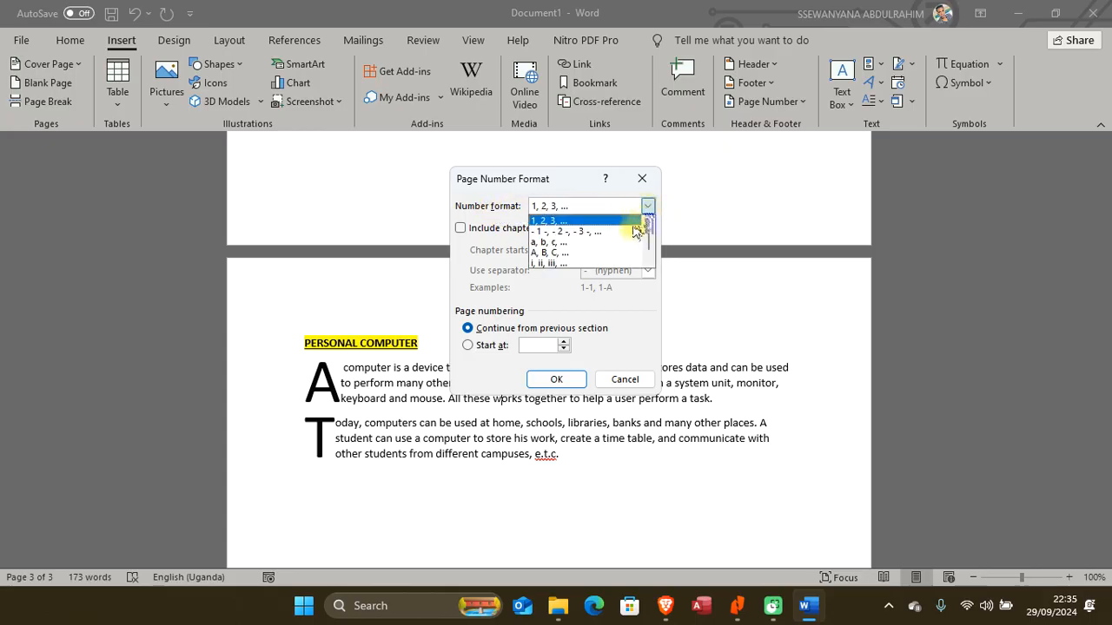
pyautogui.click(573, 253)
pyautogui.click(554, 382)
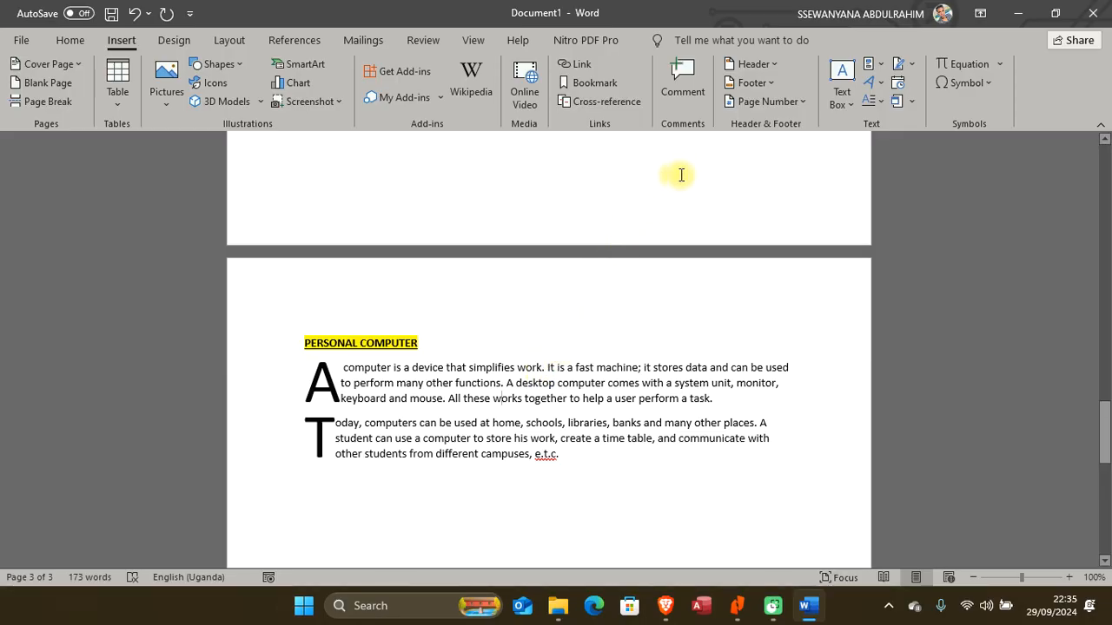
# Insert Plain Number 1 page numbers at the bottom of the page, close the footer and check the numbering on all pages
pyautogui.click(768, 102)
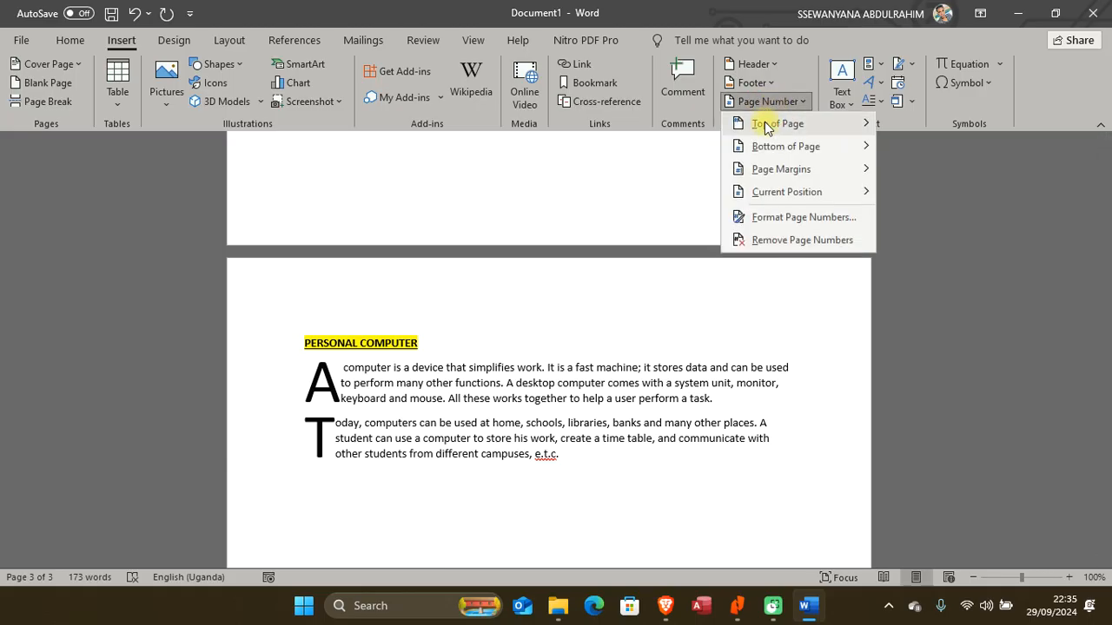
pyautogui.click(759, 146)
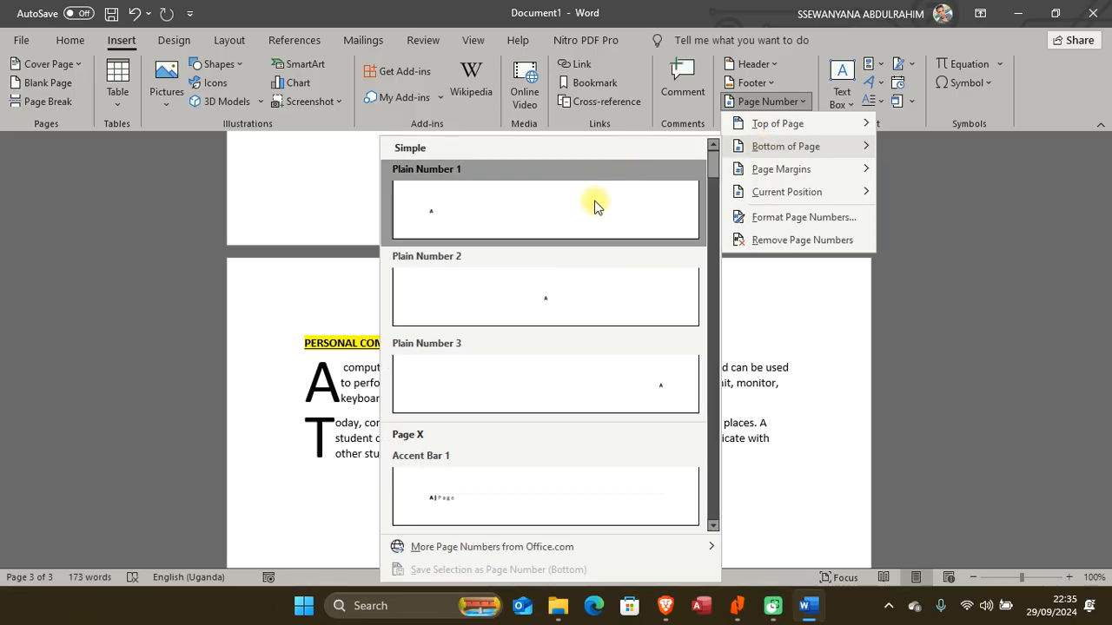
pyautogui.click(584, 218)
pyautogui.click(322, 504)
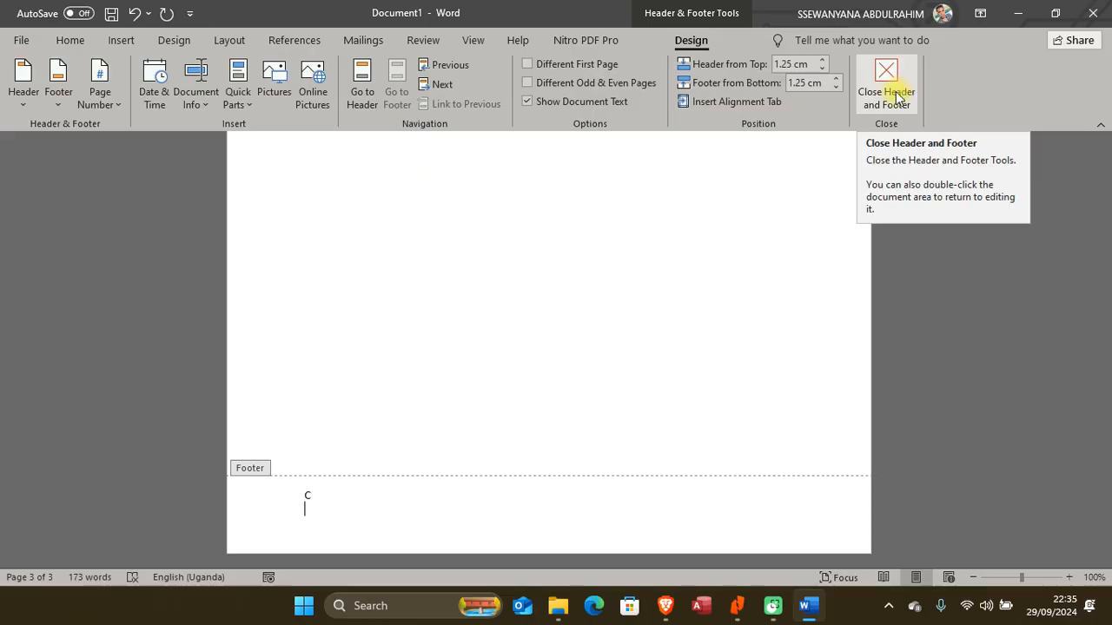
pyautogui.doubleClick(384, 319)
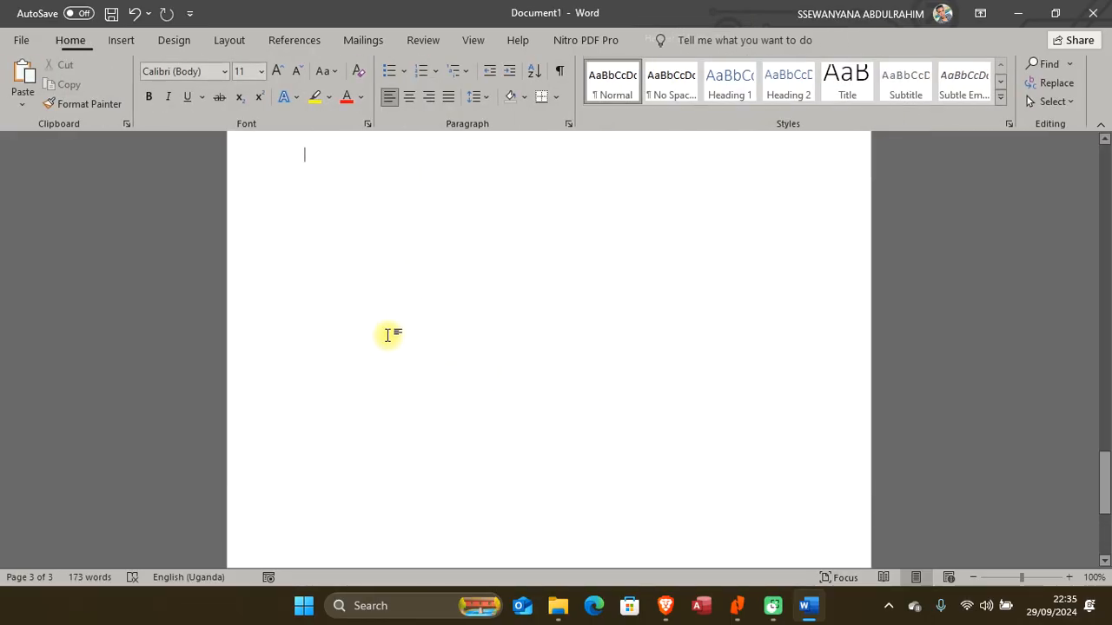
pyautogui.scroll(5, 414, 360)
pyautogui.scroll(20, 418, 365)
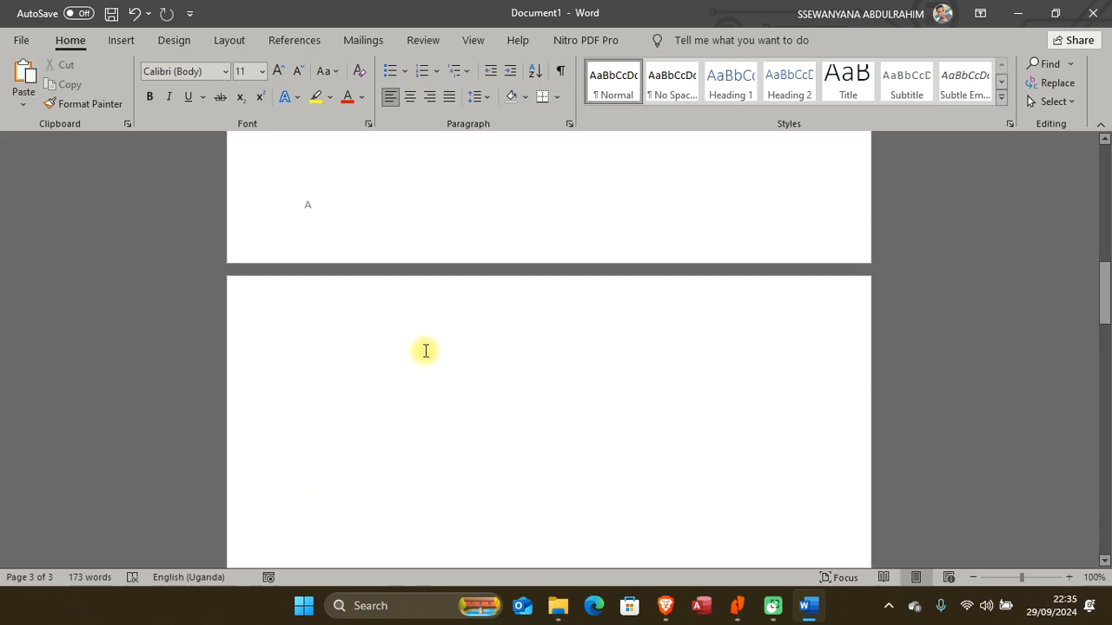
pyautogui.scroll(-15, 429, 346)
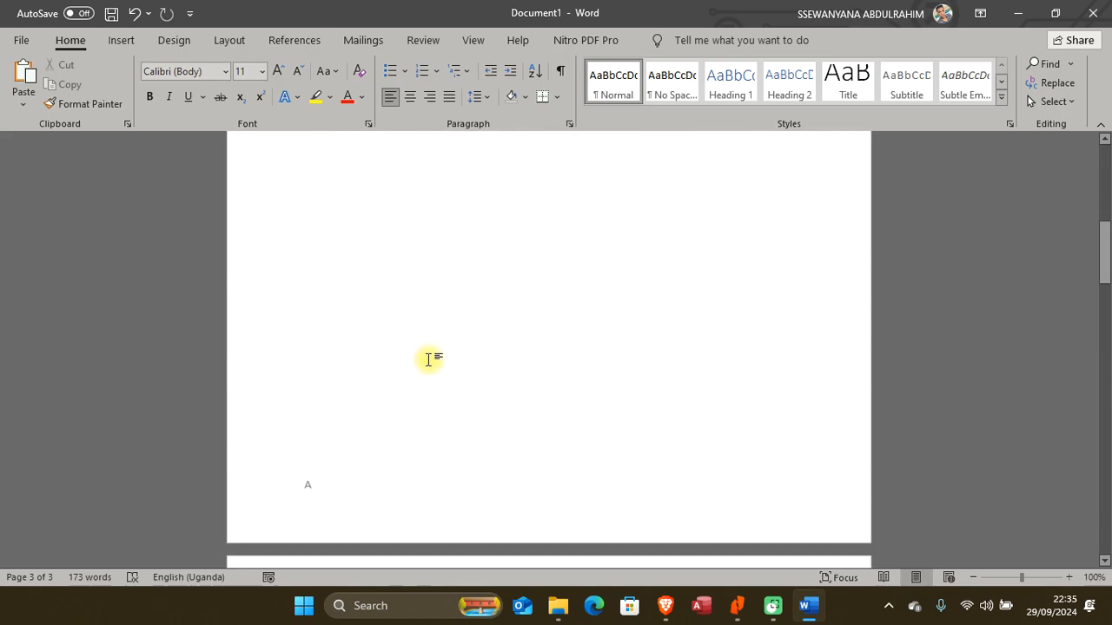
pyautogui.scroll(-15, 337, 426)
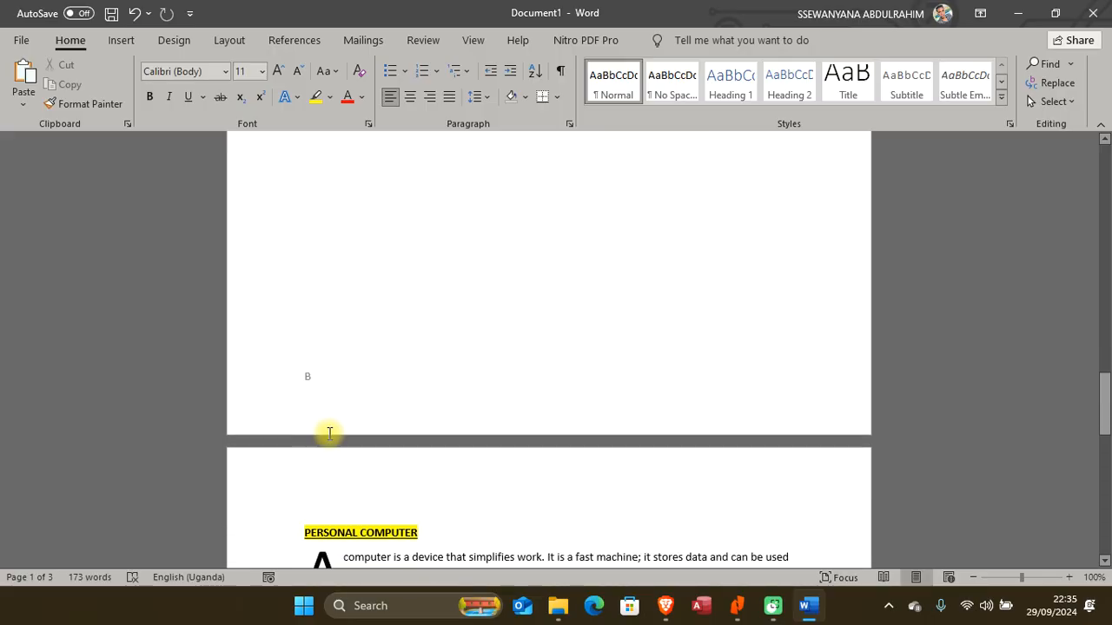
pyautogui.scroll(-15, 358, 392)
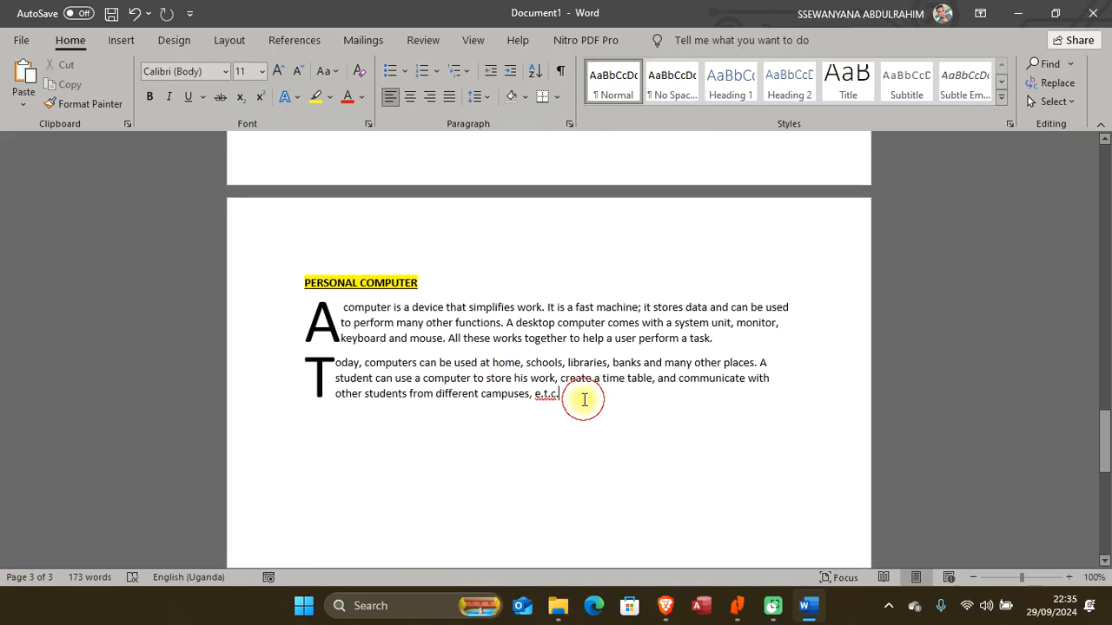
# Check instruction f) in the PDF guide, and insert a Blank header containing the author's name in Word
pyautogui.hotkey('alt', 'Tab')
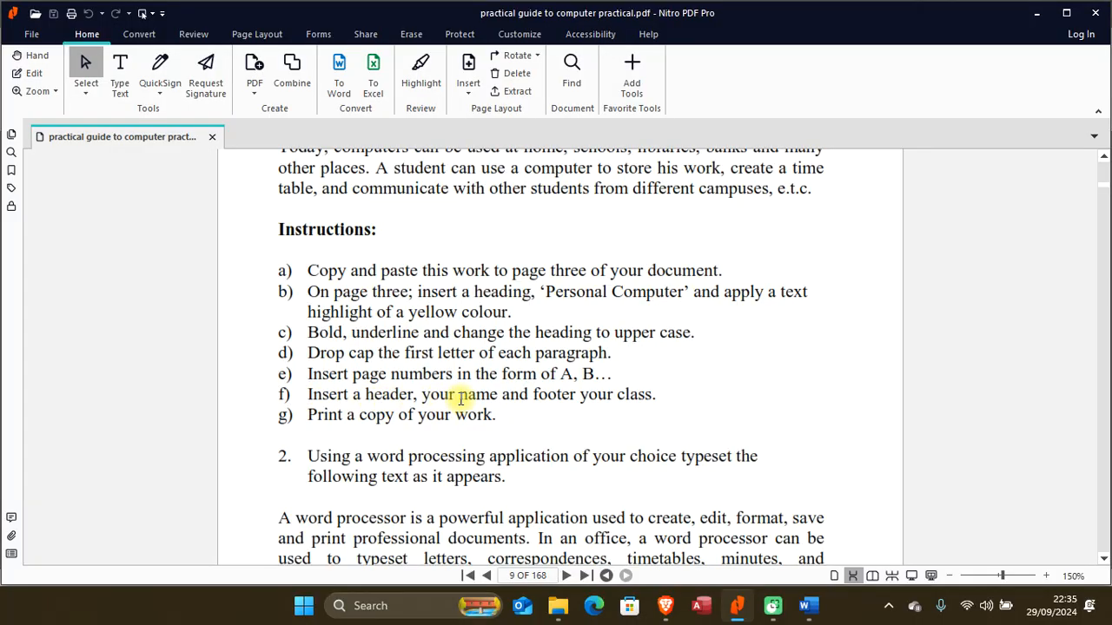
pyautogui.hotkey('alt', 'Tab')
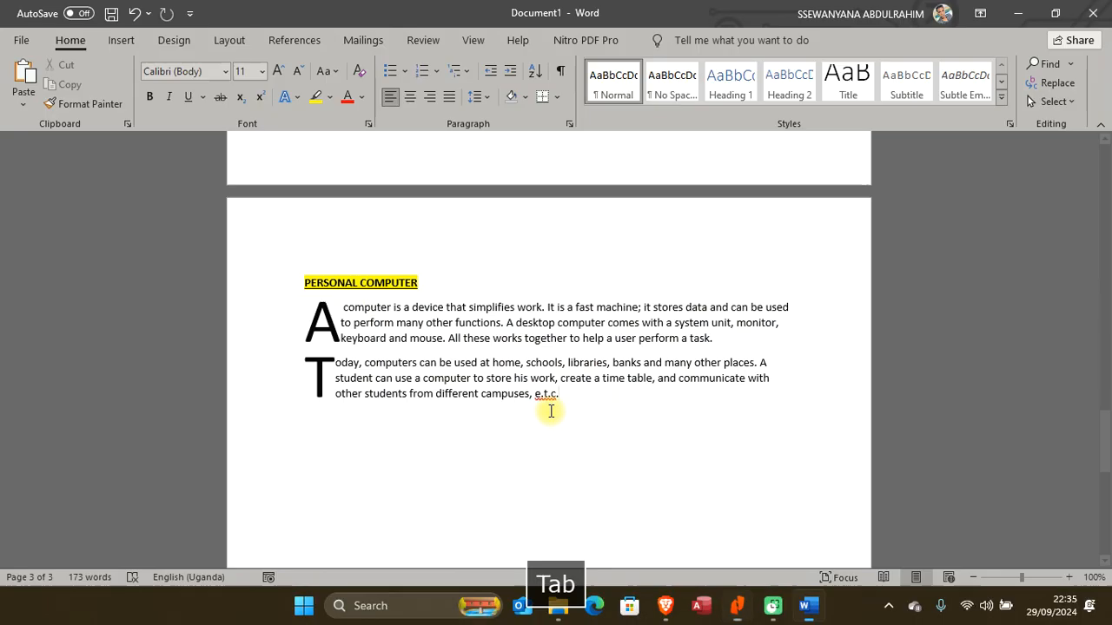
pyautogui.click(124, 41)
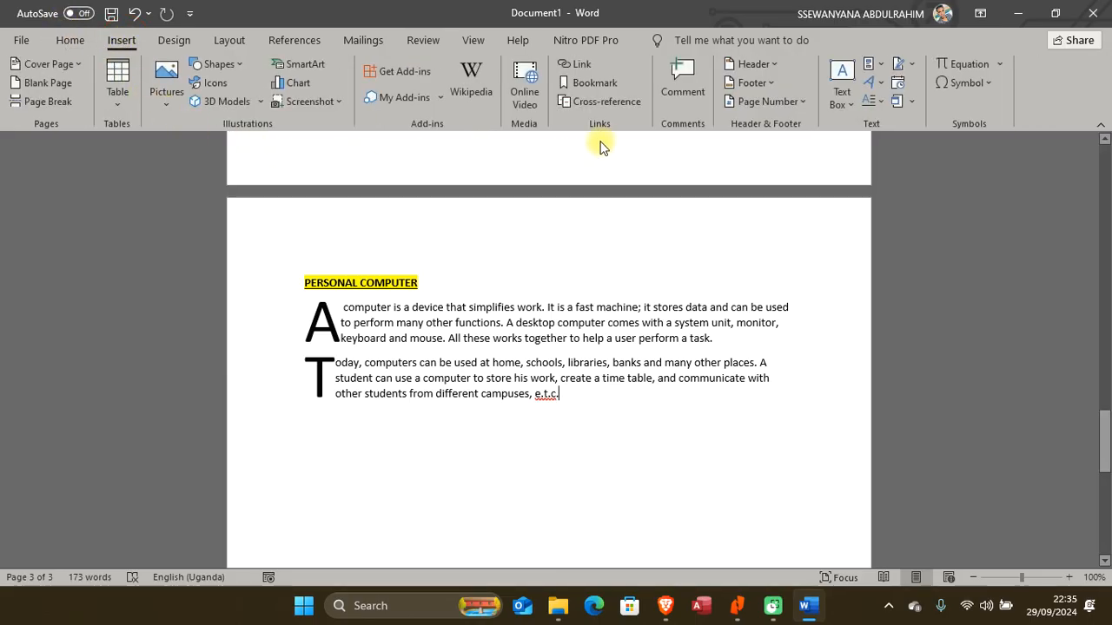
pyautogui.click(769, 66)
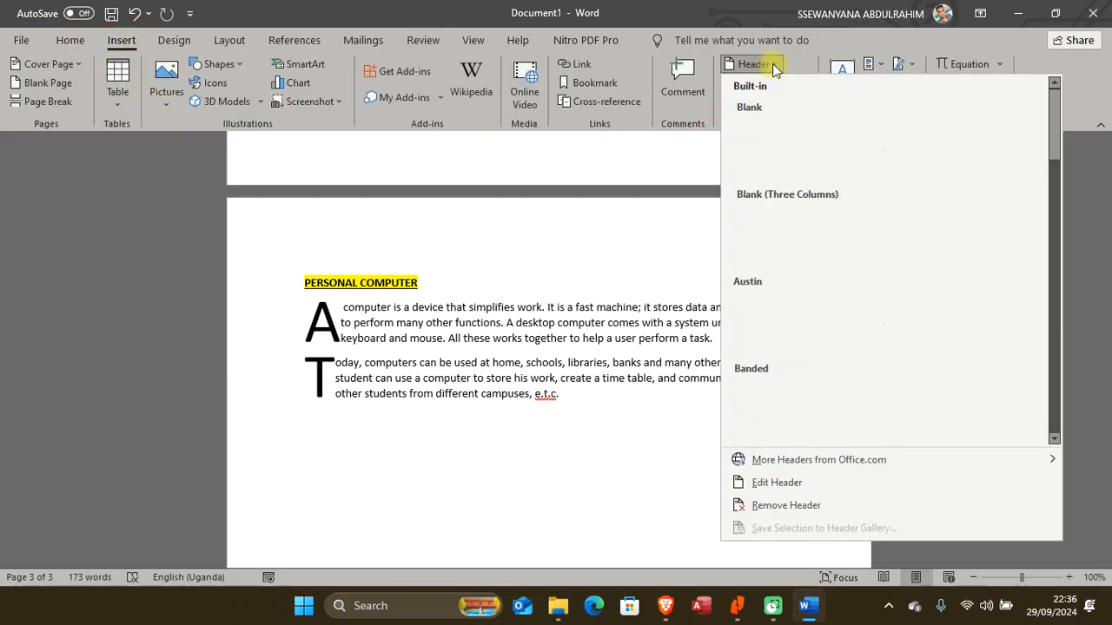
pyautogui.click(763, 146)
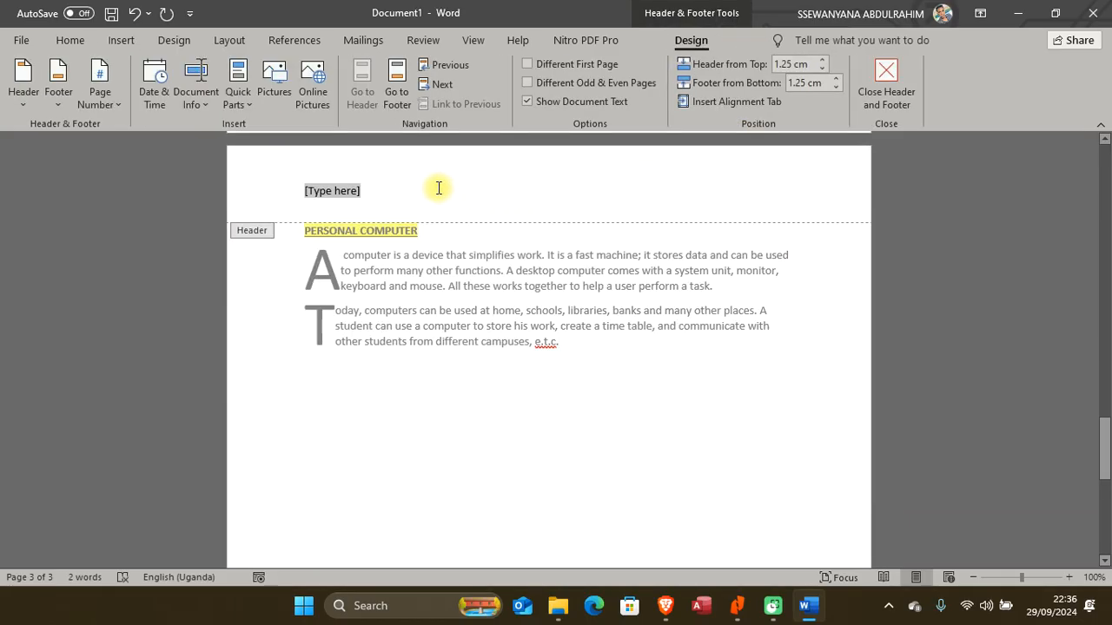
pyautogui.write('Abdul Rahim')
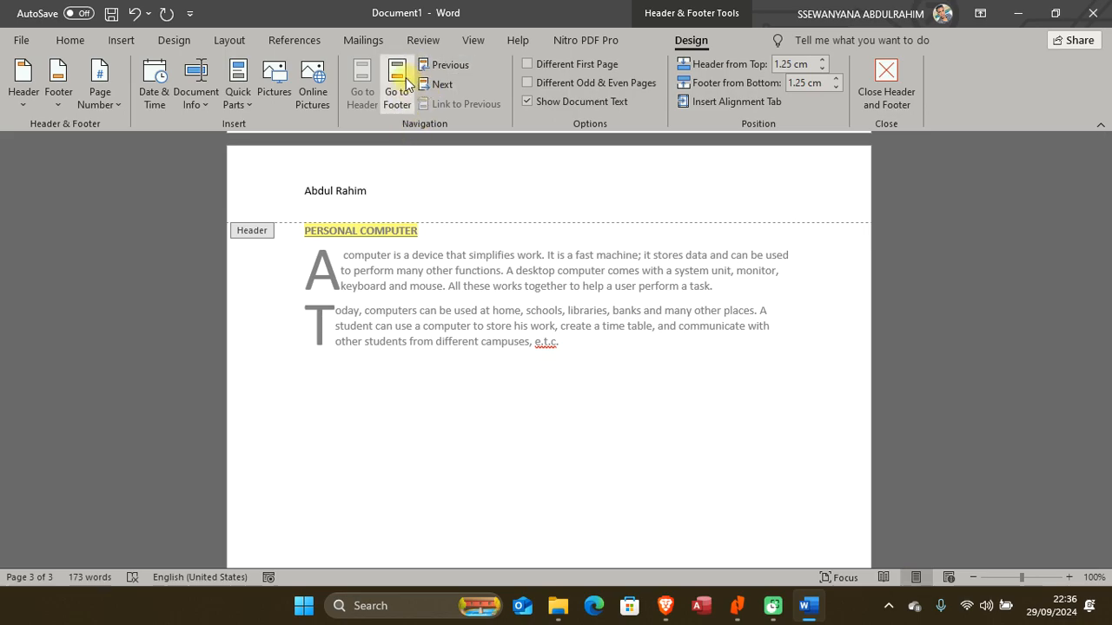
pyautogui.click(890, 83)
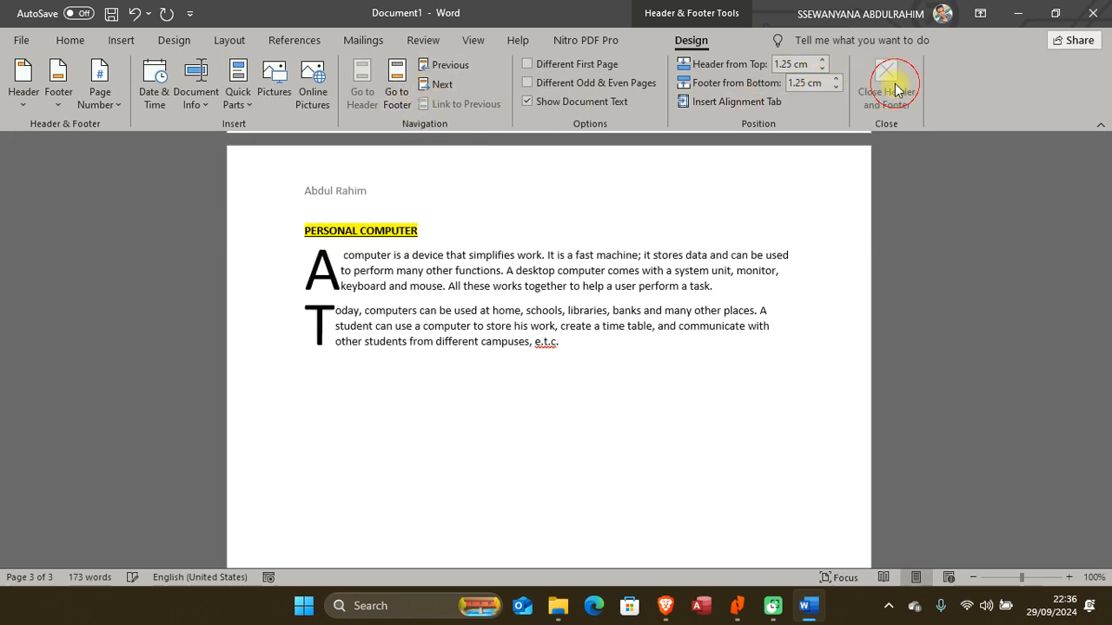
# Insert a Blank footer reading "Computer class", close it and check the header and footer across the pages
pyautogui.click(122, 41)
pyautogui.click(753, 83)
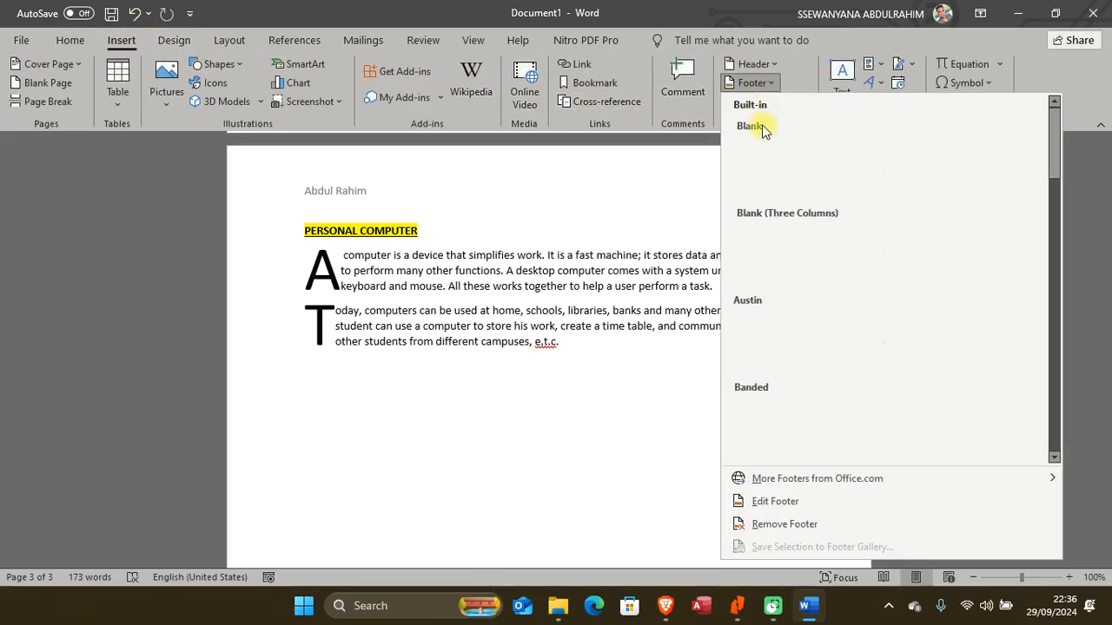
pyautogui.click(782, 163)
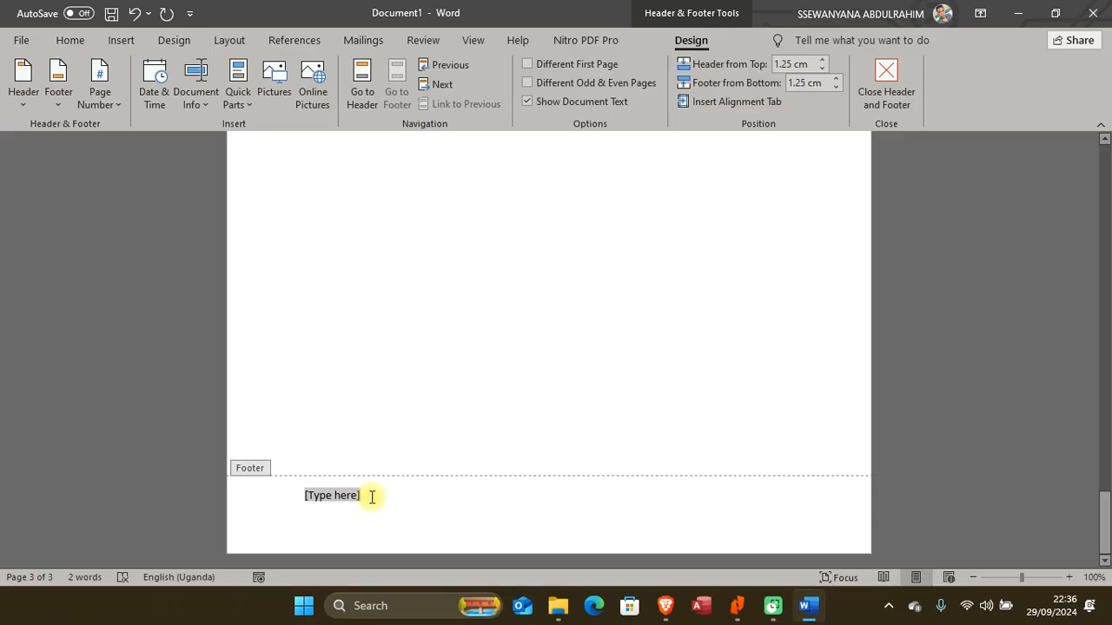
pyautogui.write('Computer')
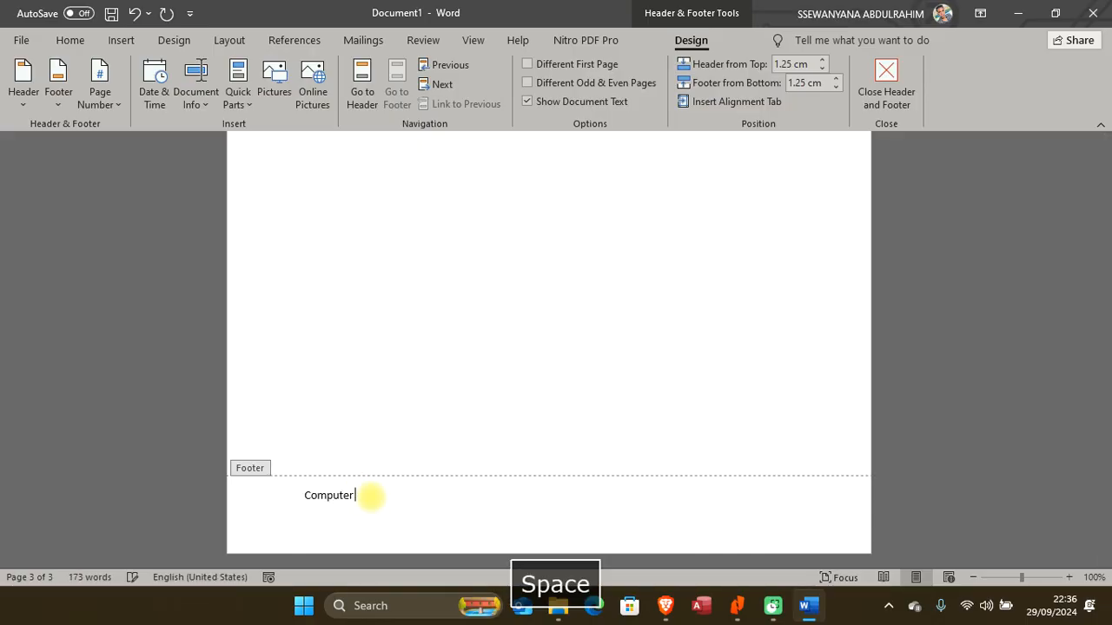
pyautogui.write(' class')
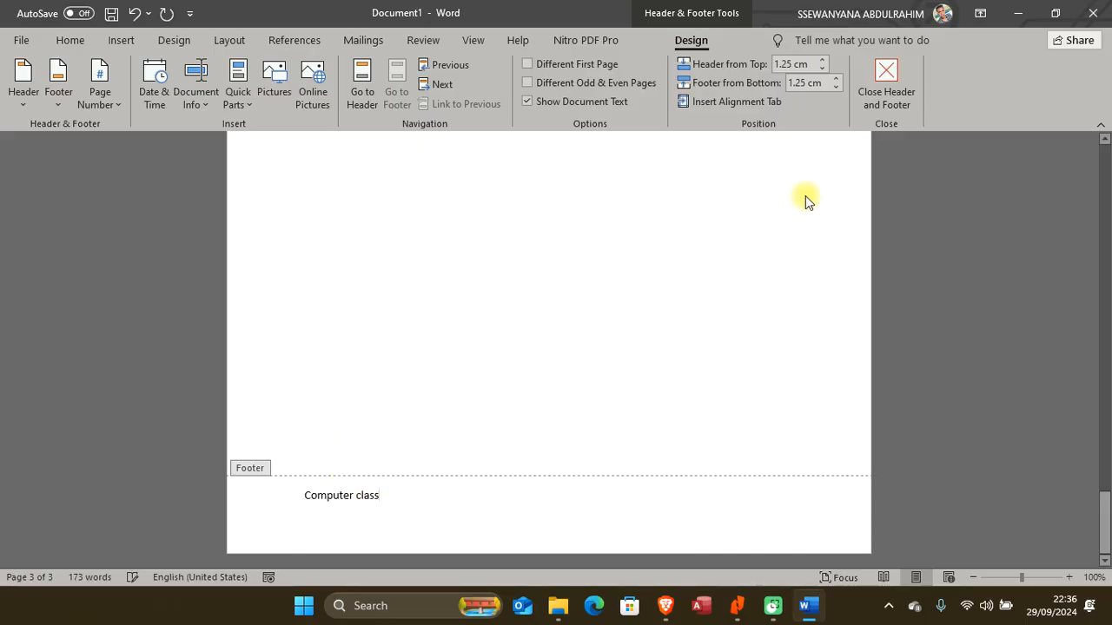
pyautogui.click(885, 82)
pyautogui.scroll(15, 394, 330)
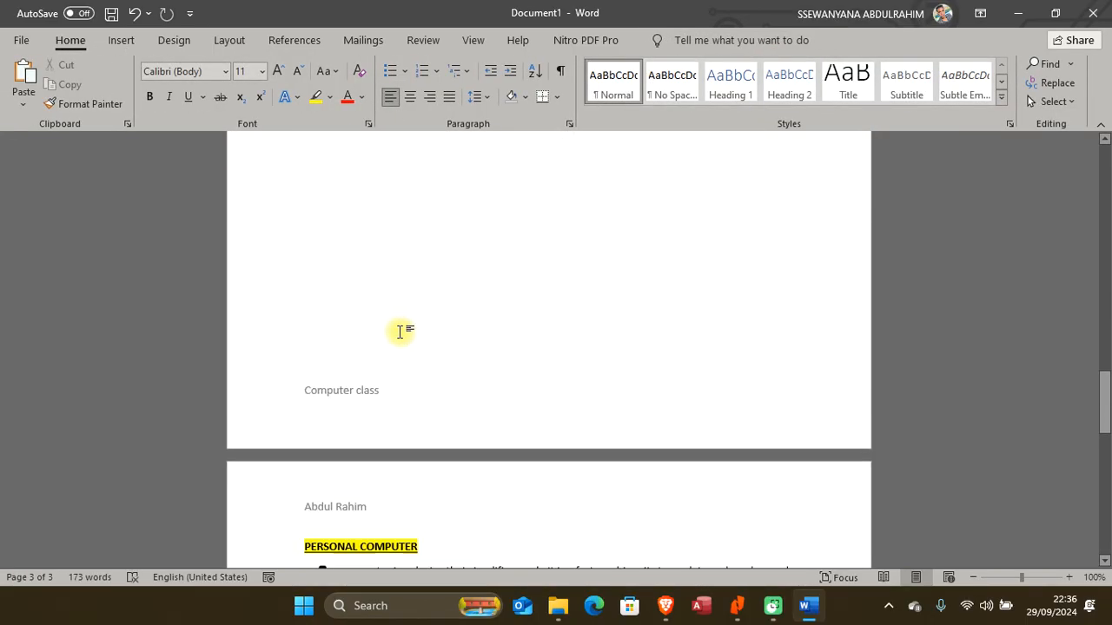
pyautogui.scroll(15, 400, 337)
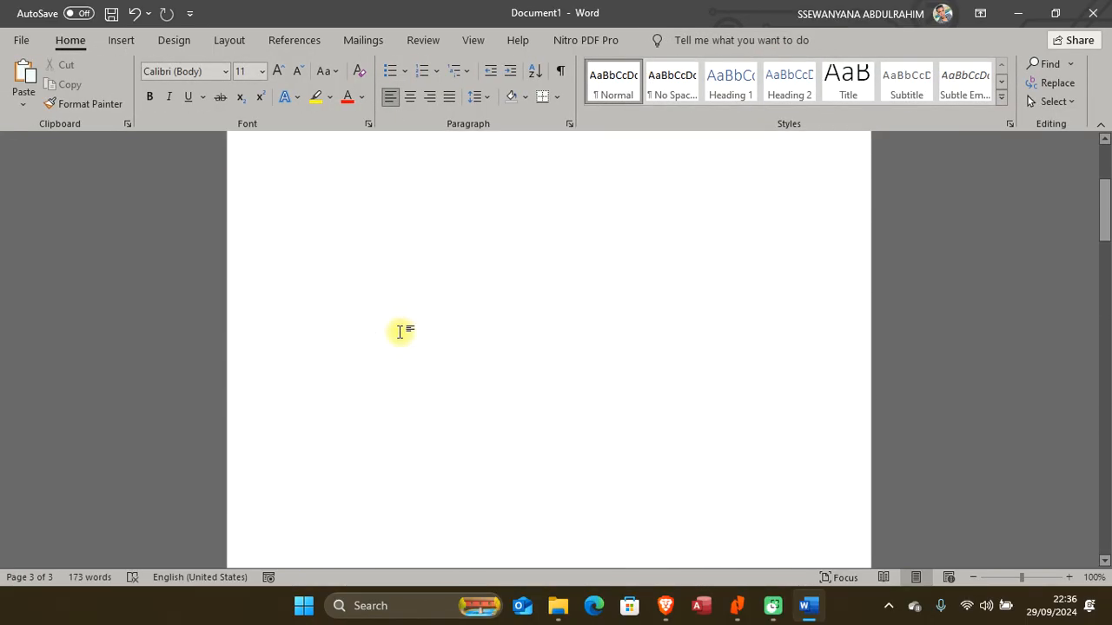
pyautogui.scroll(15, 400, 333)
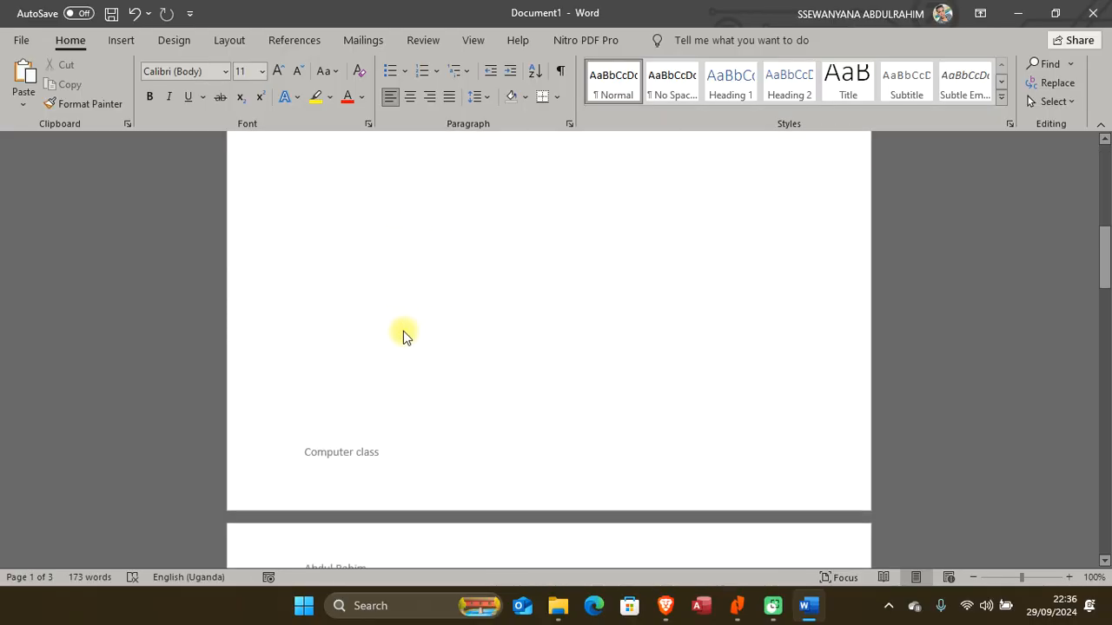
pyautogui.scroll(-3, 404, 331)
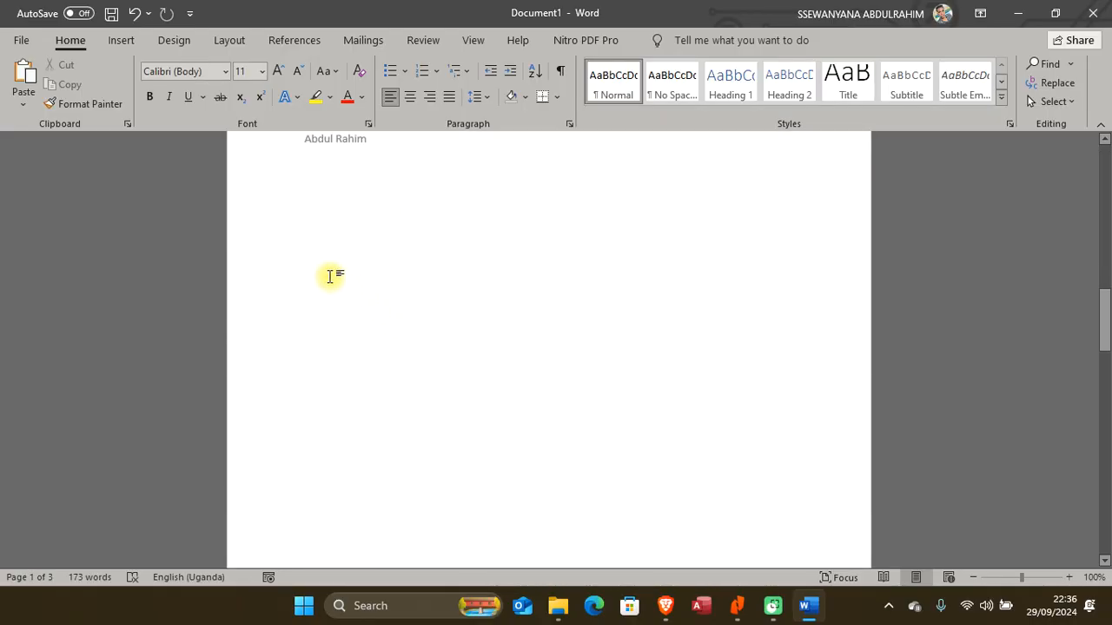
# Insert Plain Number 3 page numbers at the bottom of the page
pyautogui.click(120, 40)
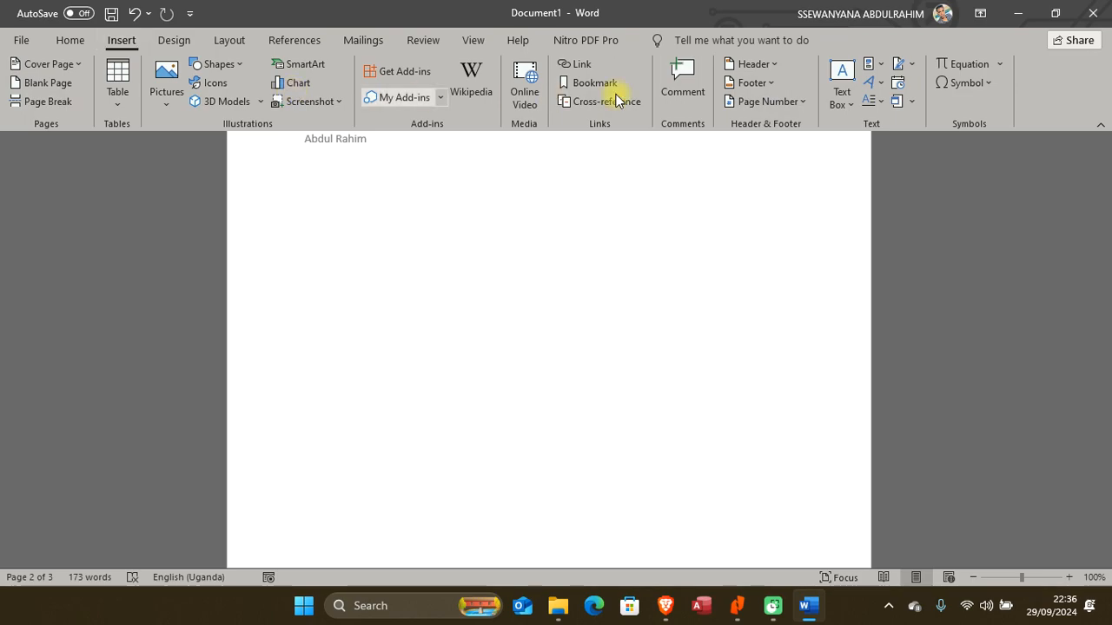
pyautogui.click(792, 102)
pyautogui.moveTo(773, 148)
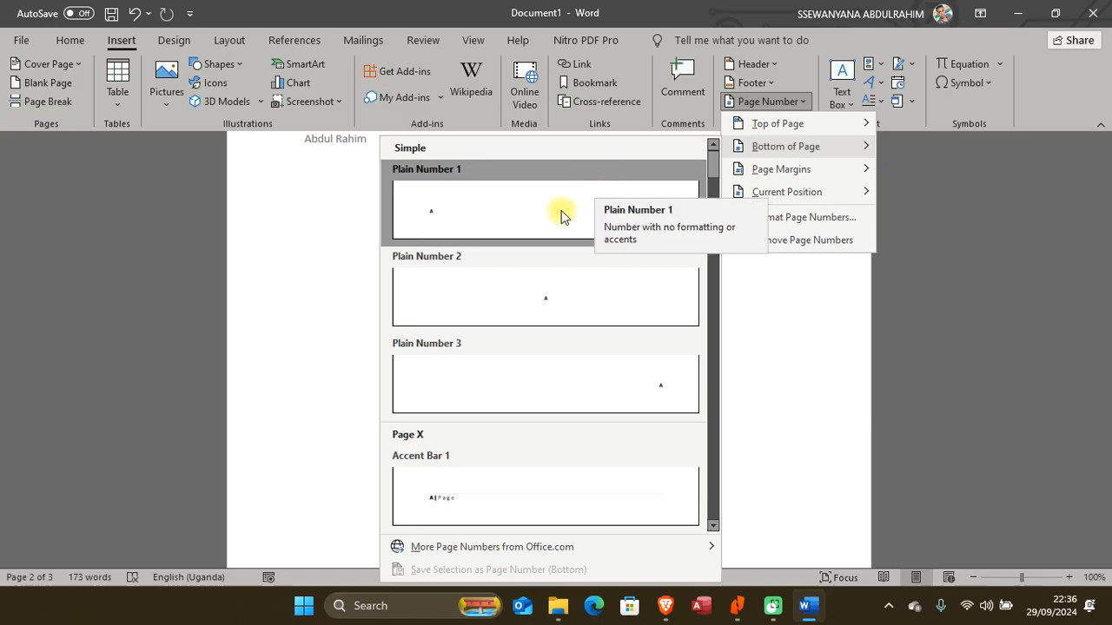
pyautogui.click(639, 391)
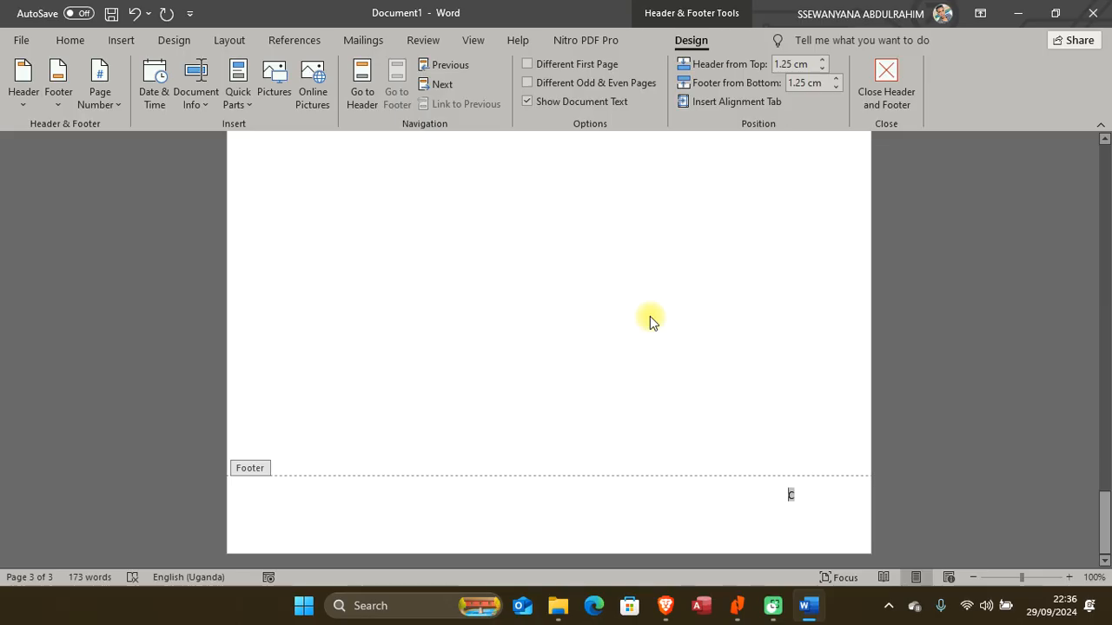
# Add "Computer class" at the footer's left margin, keep the page letter tabbed to the right margin, and close the footer
pyautogui.click(781, 500)
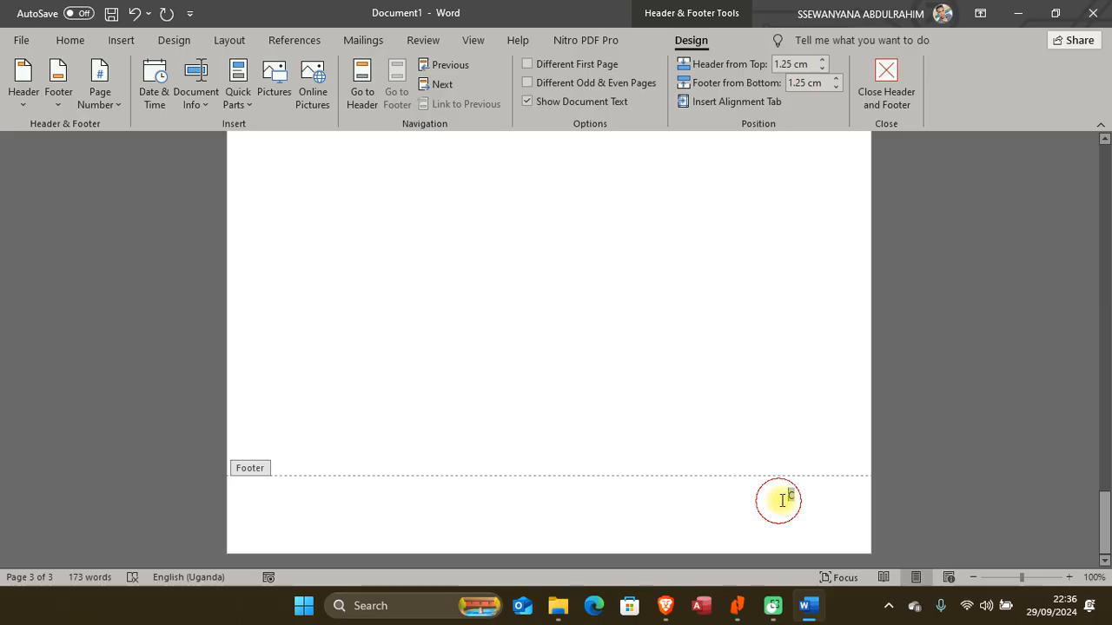
pyautogui.doubleClick(784, 498)
pyautogui.click(777, 498)
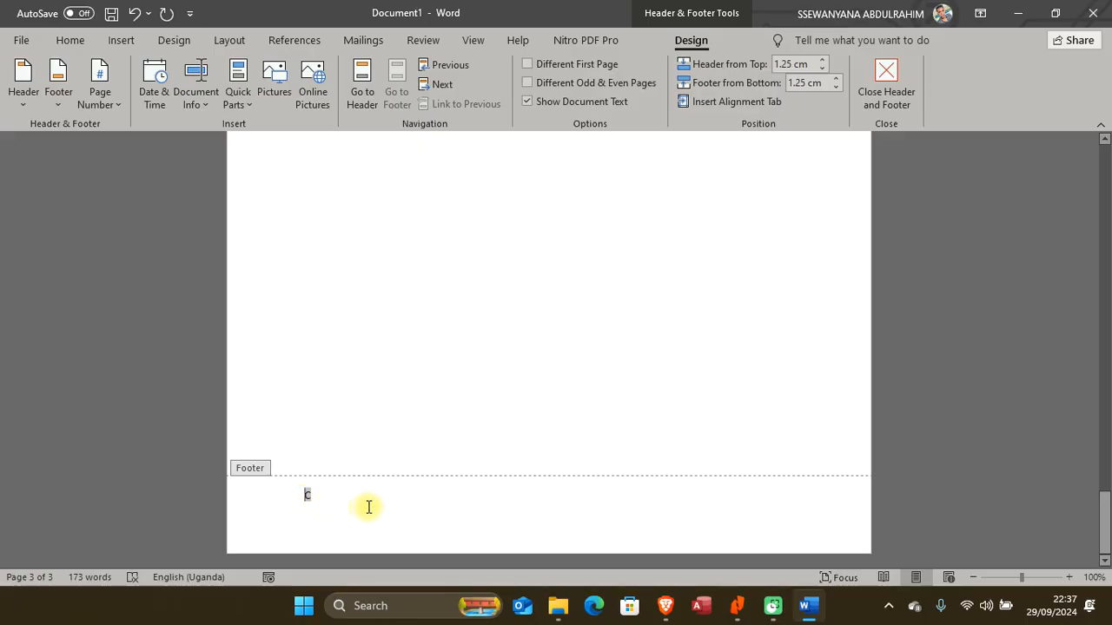
pyautogui.write('Co,C')
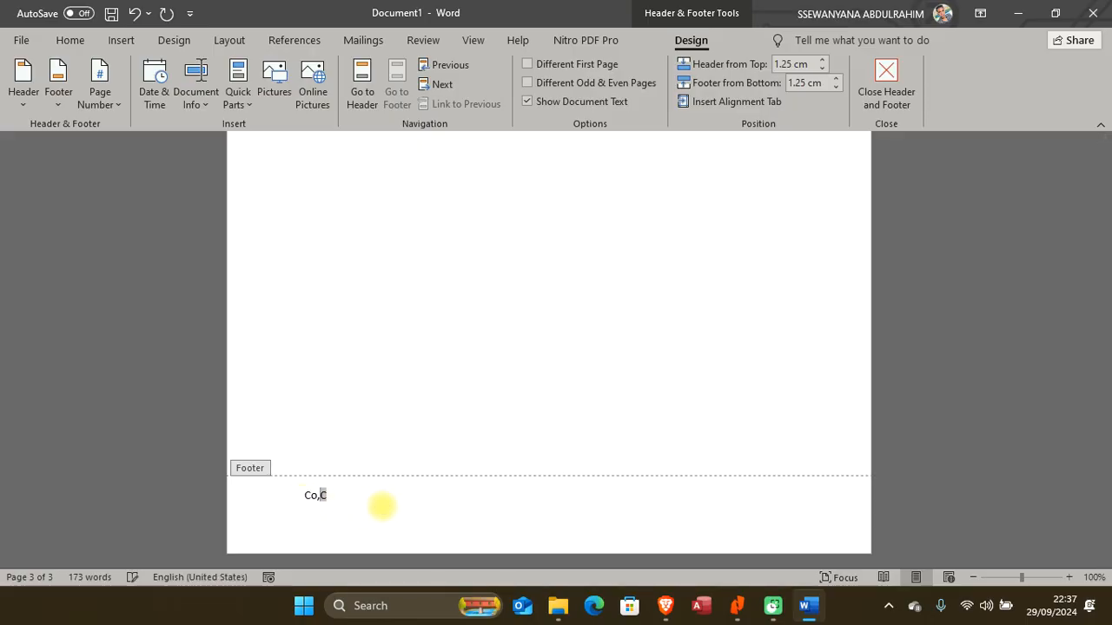
pyautogui.write('mputer cla')
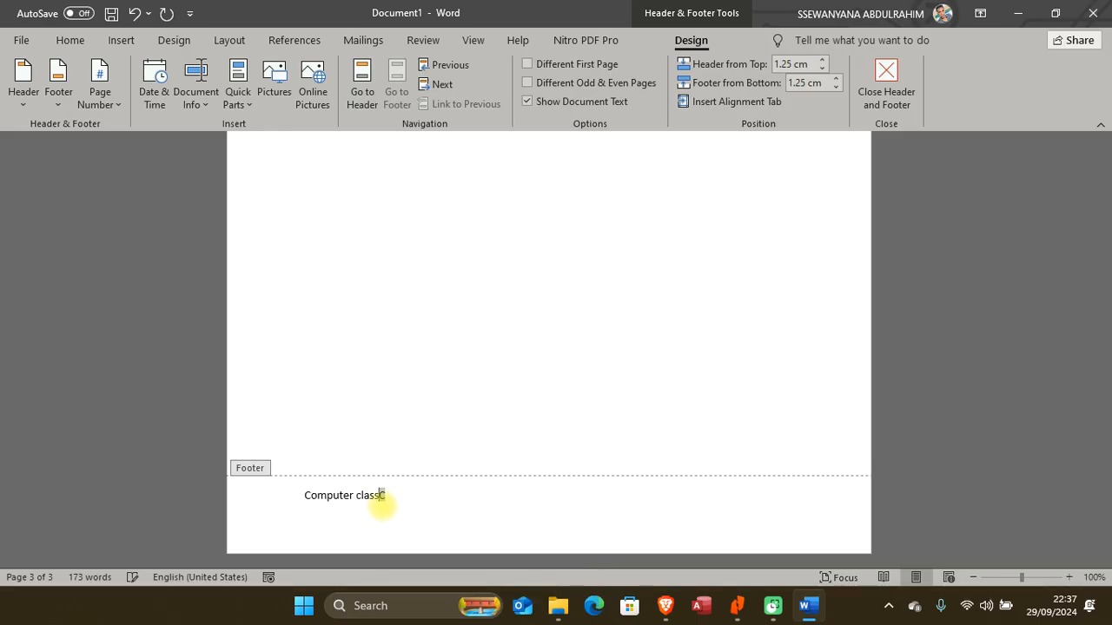
pyautogui.write('ss')
pyautogui.press('Tab')
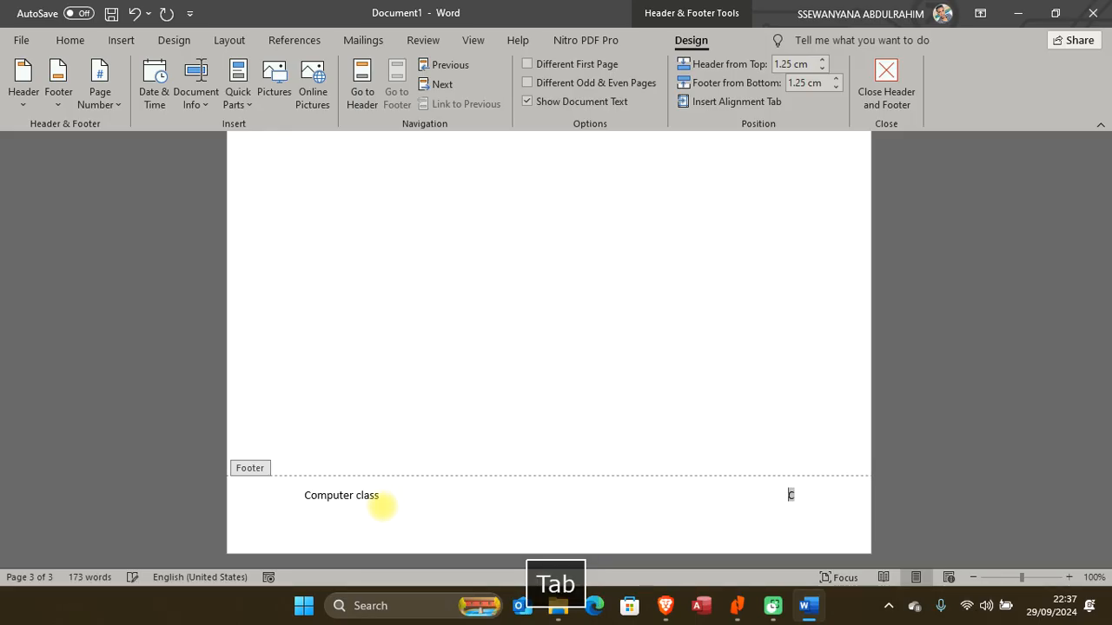
pyautogui.click(886, 80)
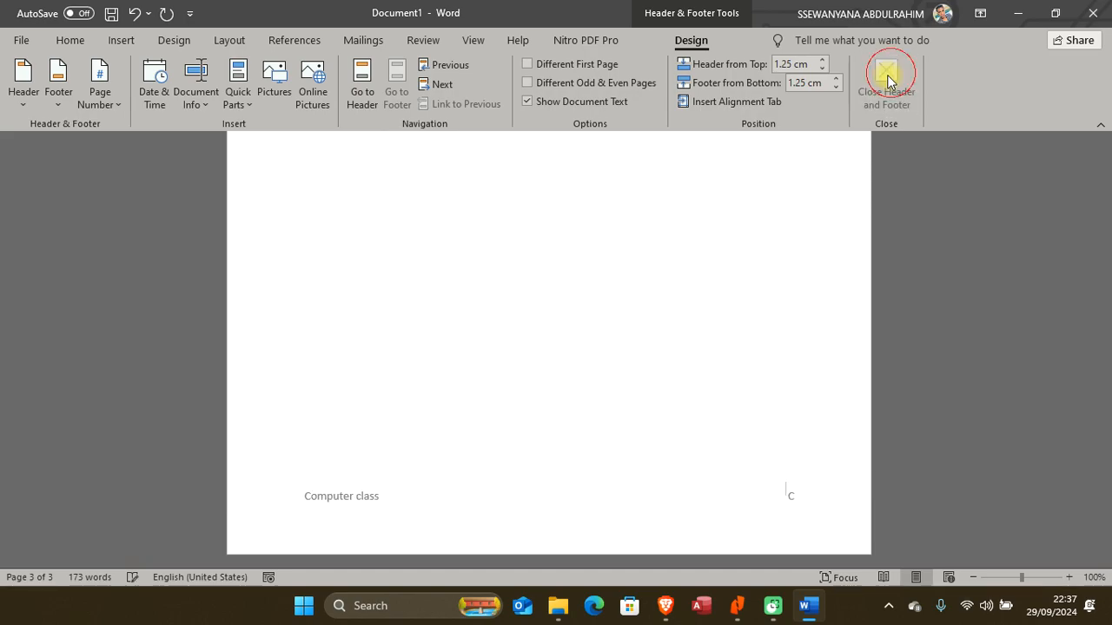
# Check the name header, the class footer and the page letters across the document's pages
pyautogui.scroll(-5, 421, 297)
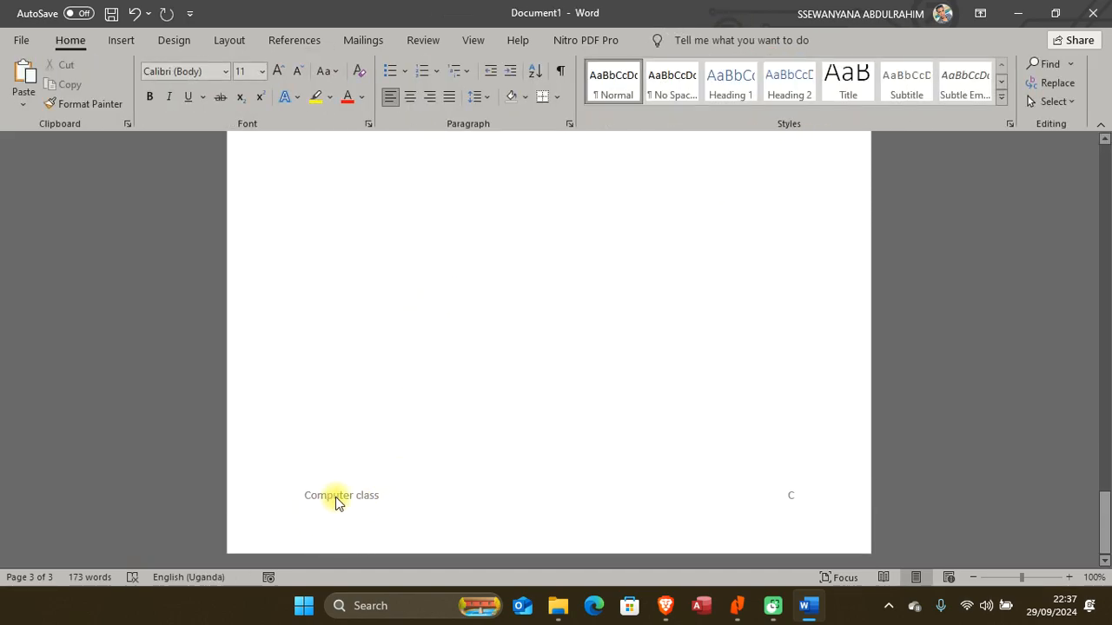
pyautogui.scroll(10, 489, 409)
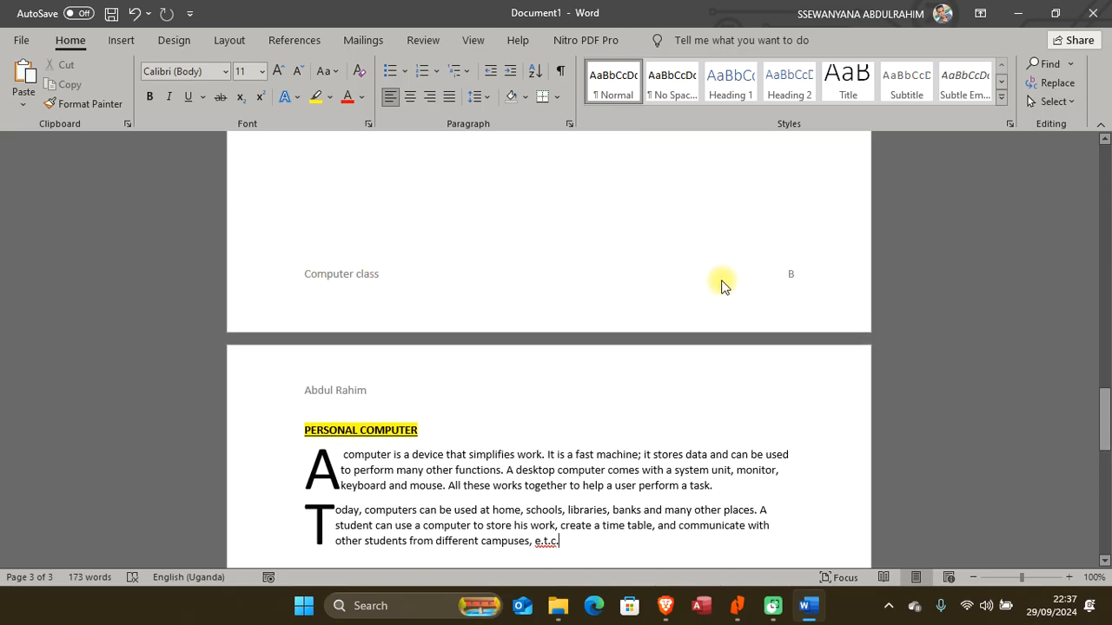
pyautogui.scroll(15, 547, 303)
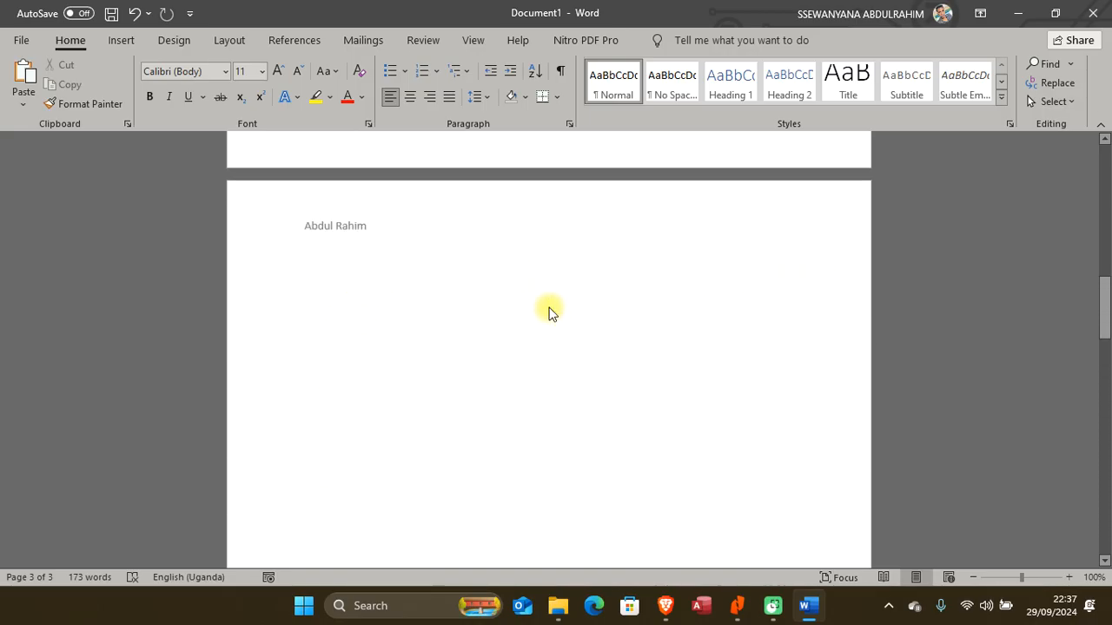
pyautogui.scroll(-20, 549, 307)
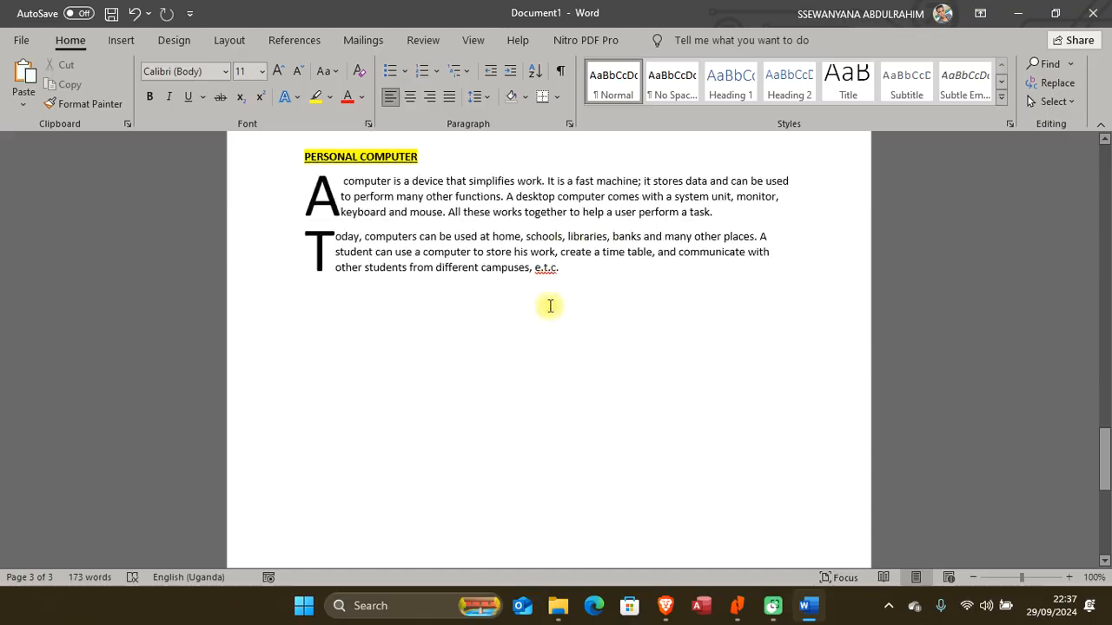
pyautogui.scroll(8, 550, 304)
pyautogui.scroll(-7, 549, 306)
# Check instruction g) in the Nitro PDF guide, and review the document's pages in Word's print preview
pyautogui.hotkey('alt', 'Tab')
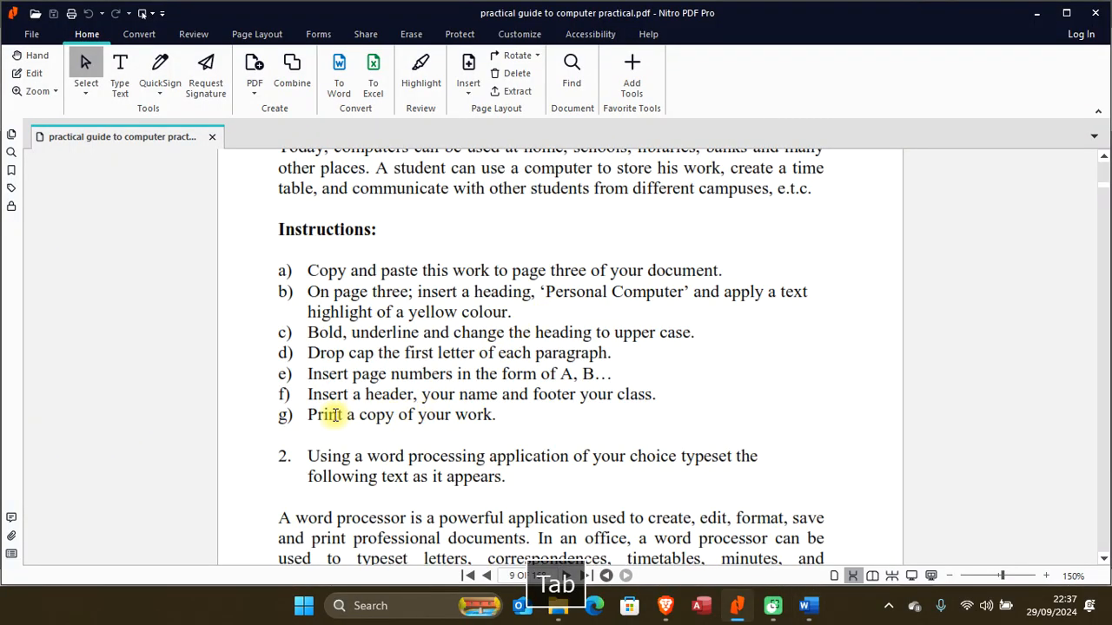
pyautogui.hotkey('alt', 'Tab')
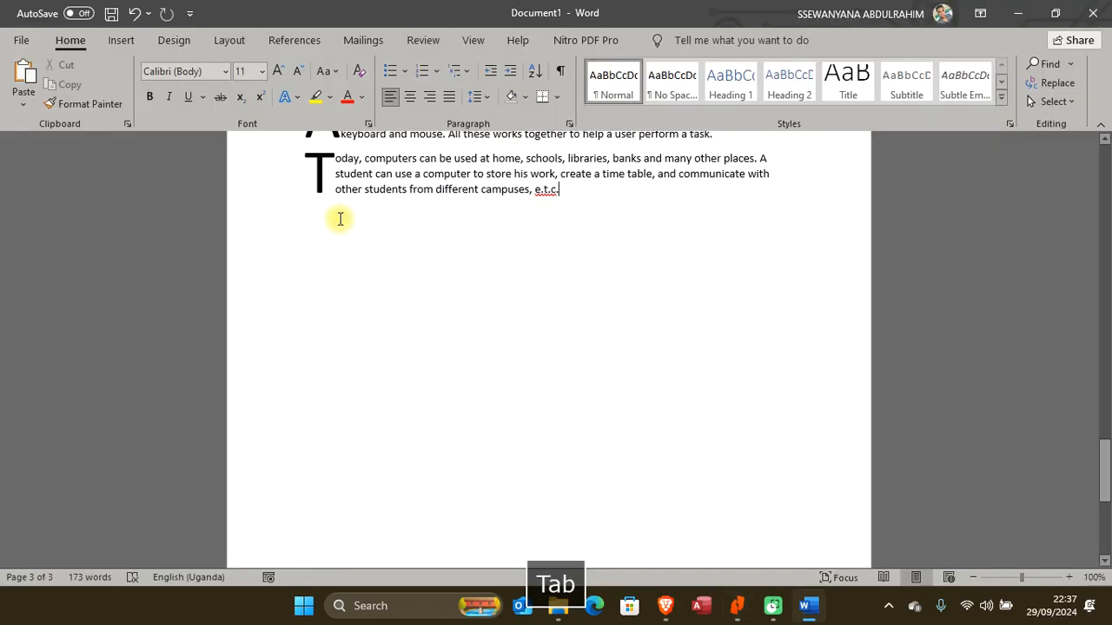
pyautogui.click(18, 43)
pyautogui.click(63, 330)
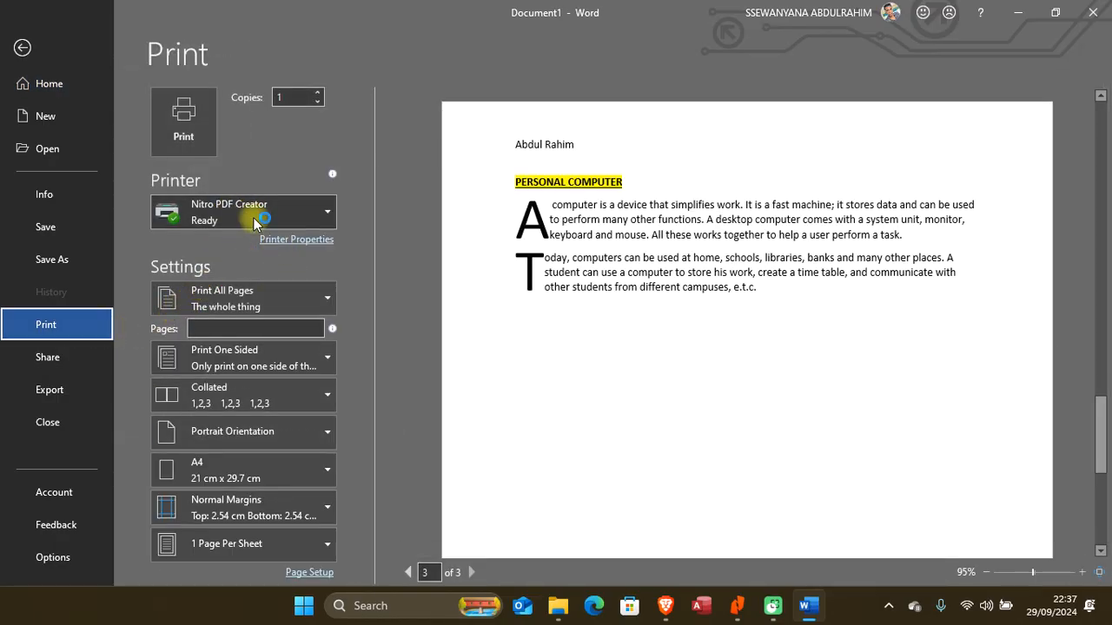
pyautogui.scroll(3, 608, 276)
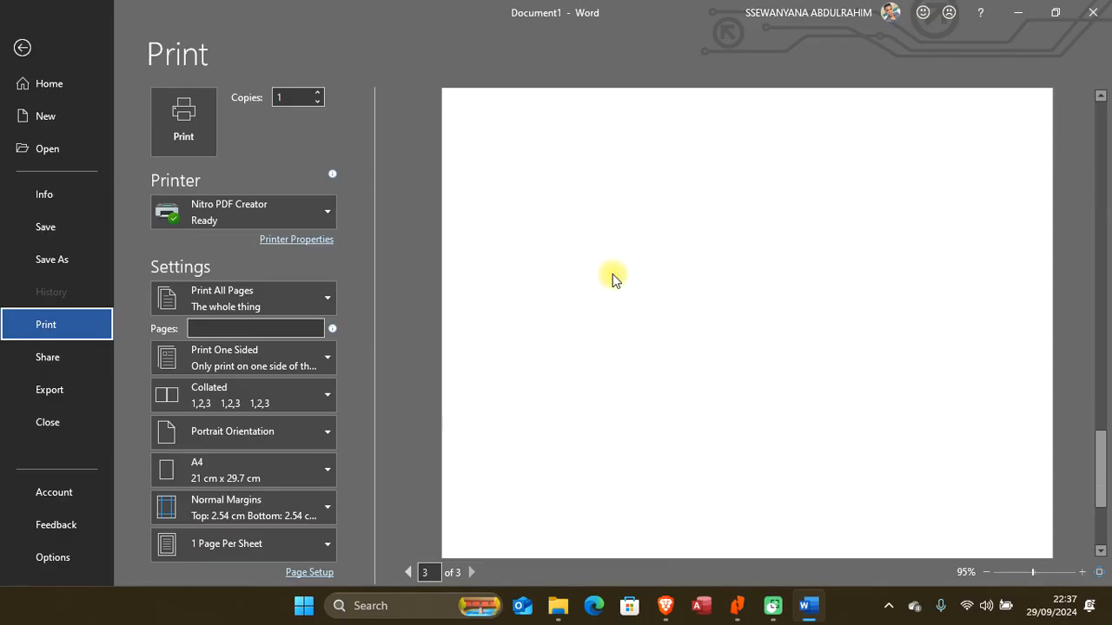
pyautogui.scroll(-4, 612, 276)
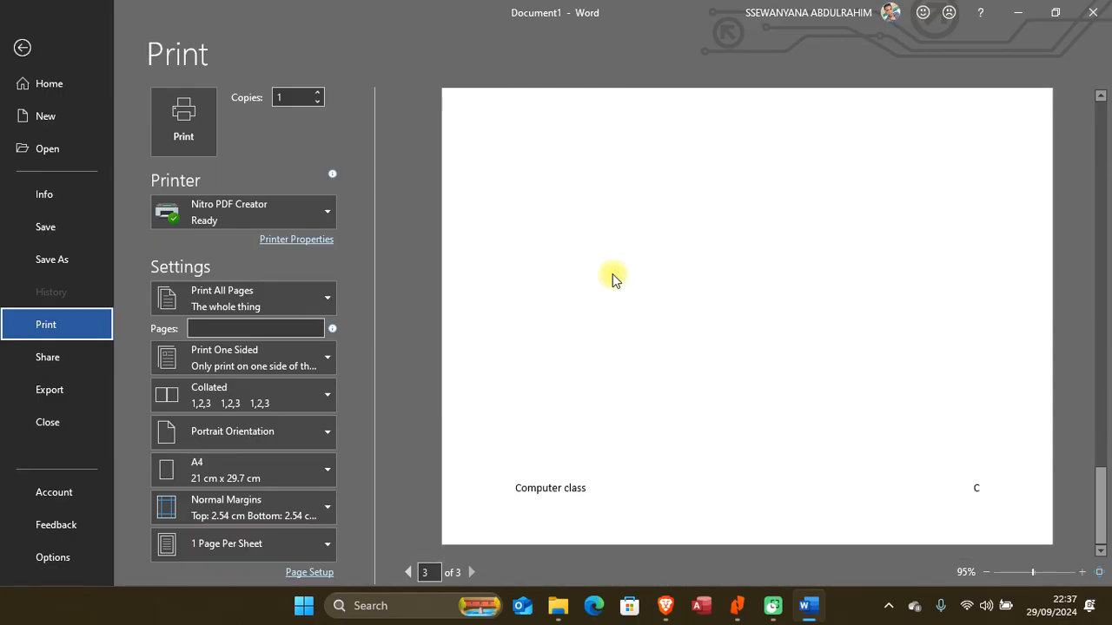
pyautogui.scroll(10, 612, 278)
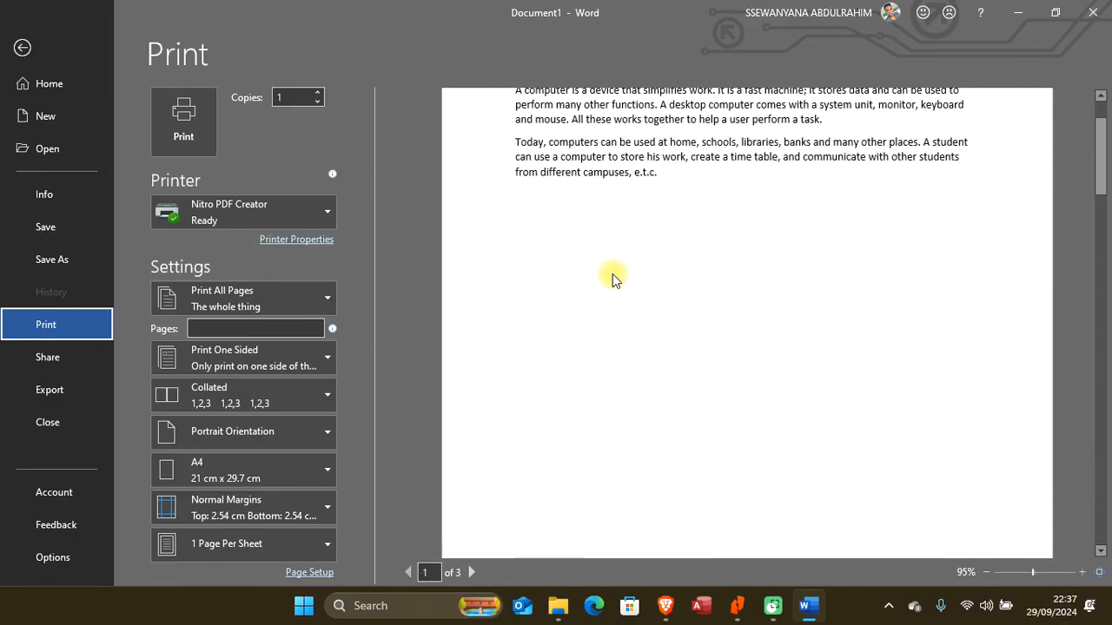
pyautogui.click(51, 50)
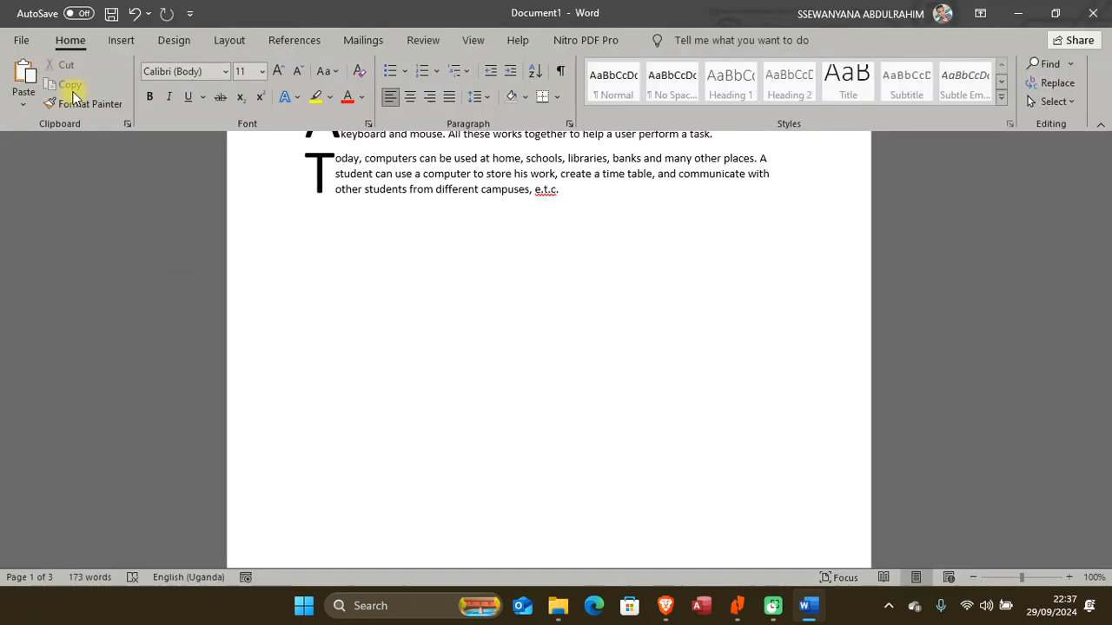
# Switch to the Nitro PDF guide to check the file name required by question 1, and return to Word
pyautogui.hotkey('alt', 'Tab')
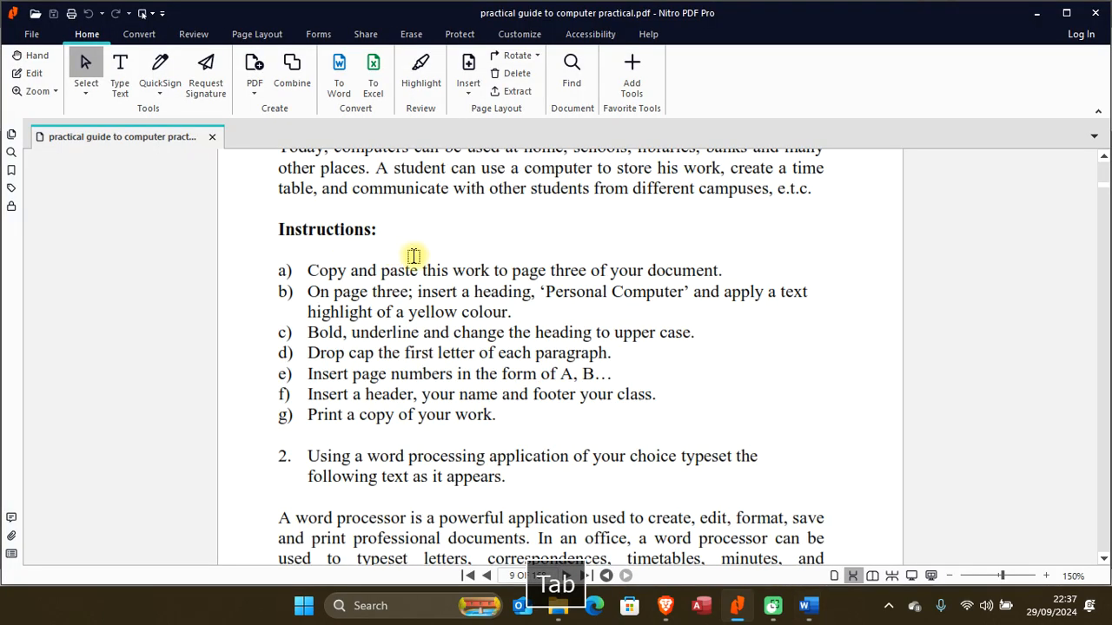
pyautogui.scroll(3, 413, 256)
pyautogui.scroll(2, 417, 255)
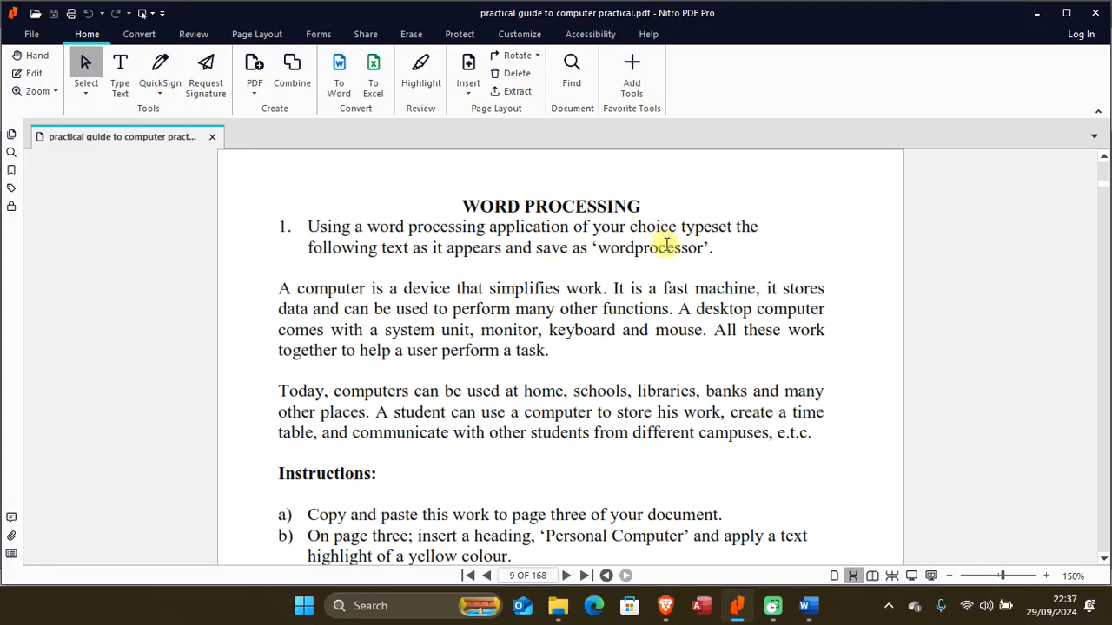
pyautogui.hotkey('alt', 'Tab')
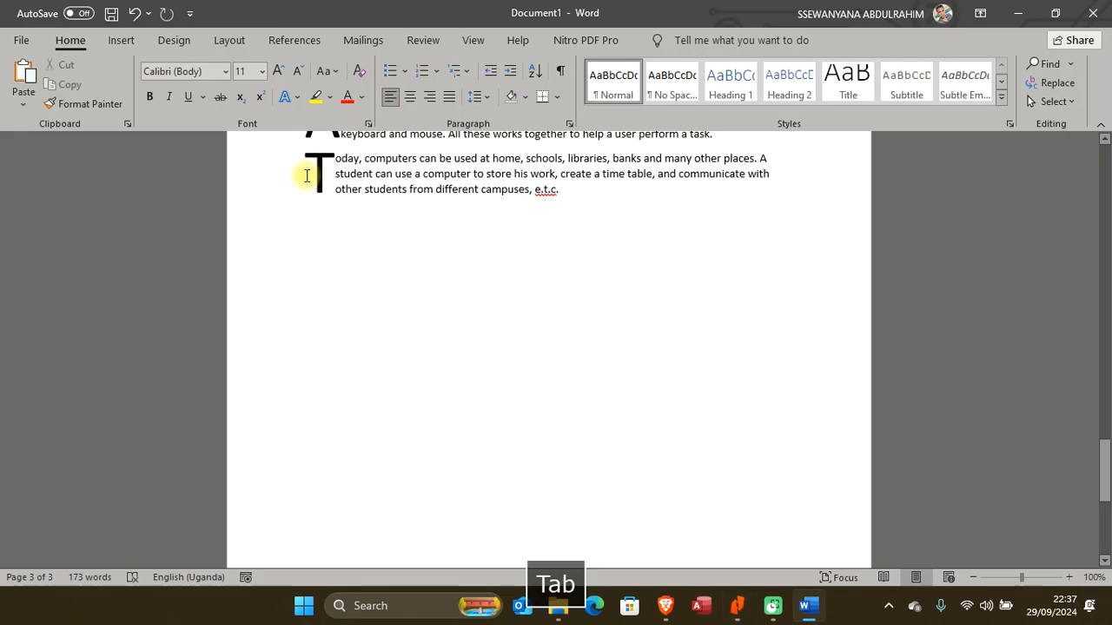
# Start saving the document and browse to the Word folder inside Computer Q&A on the Desktop
pyautogui.click(21, 40)
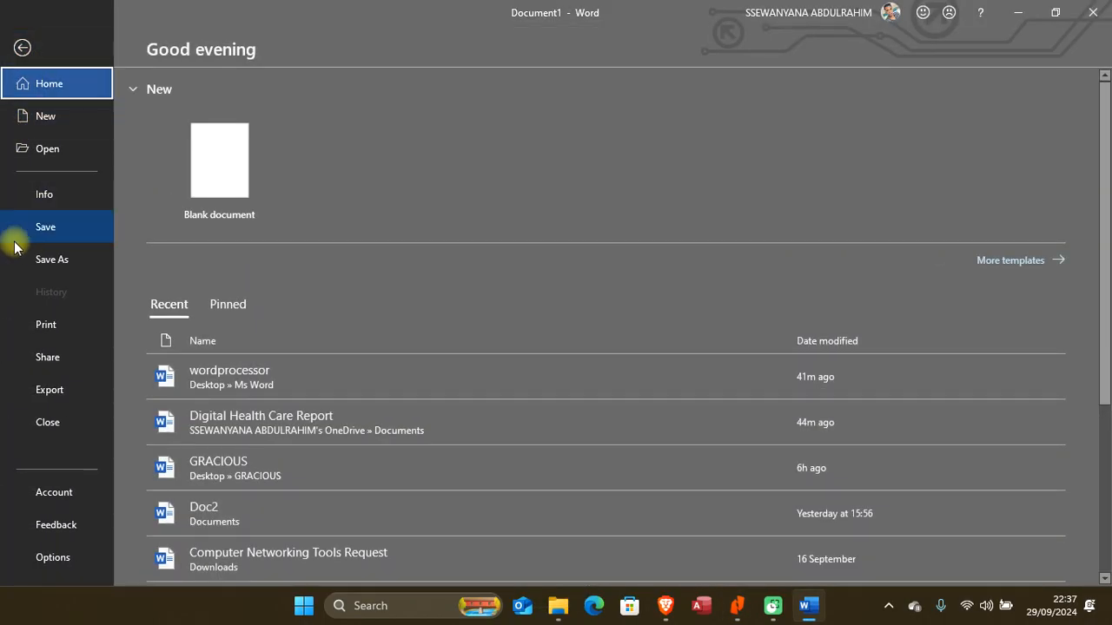
pyautogui.click(39, 241)
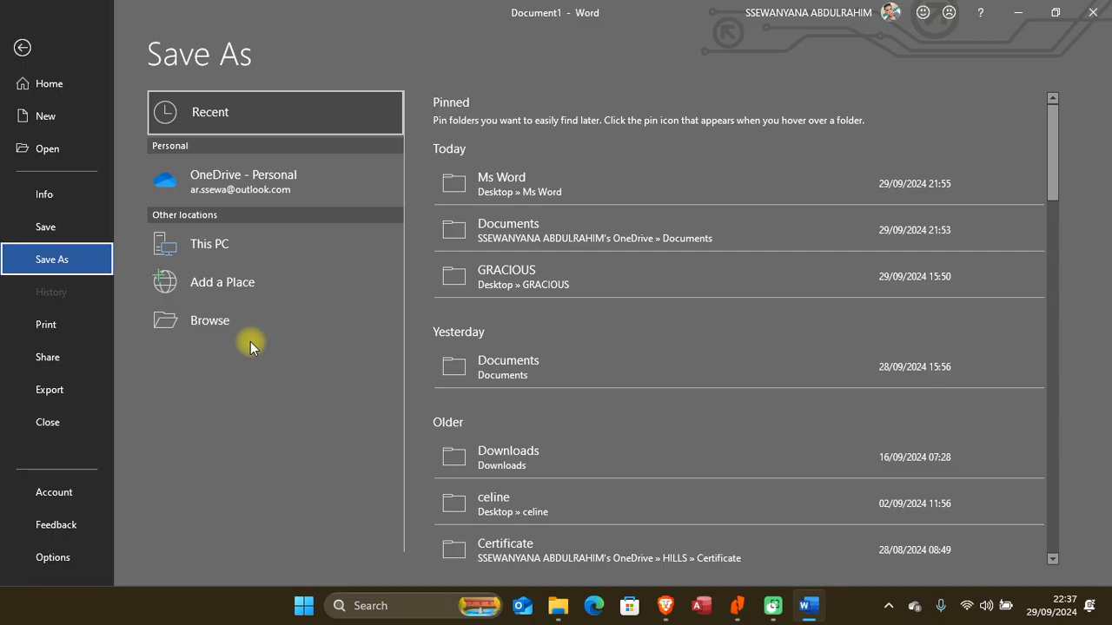
pyautogui.click(46, 227)
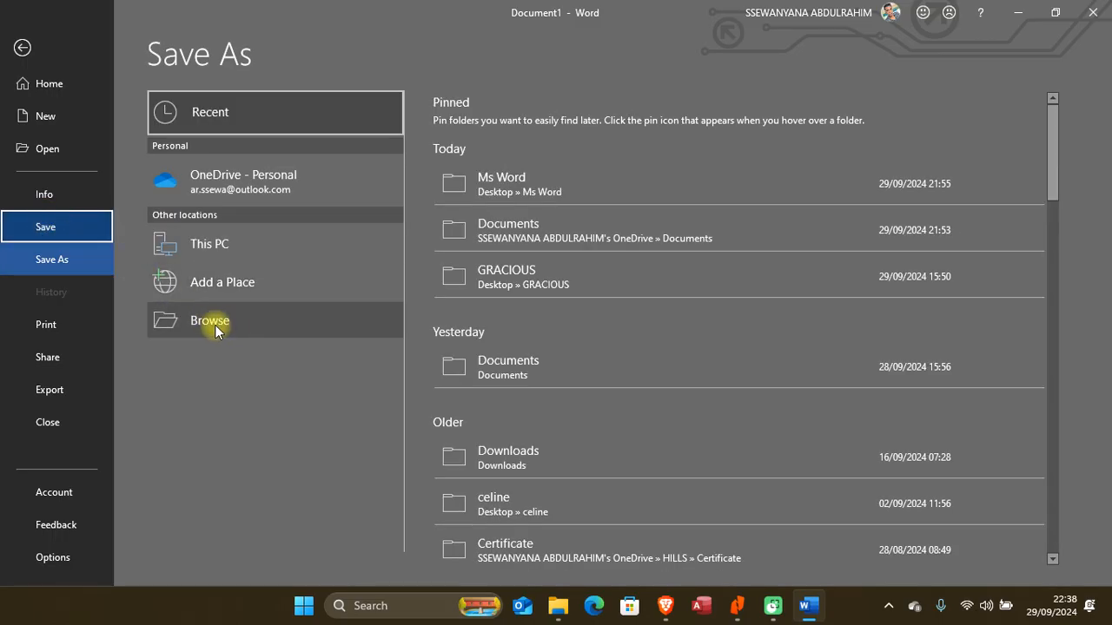
pyautogui.click(237, 324)
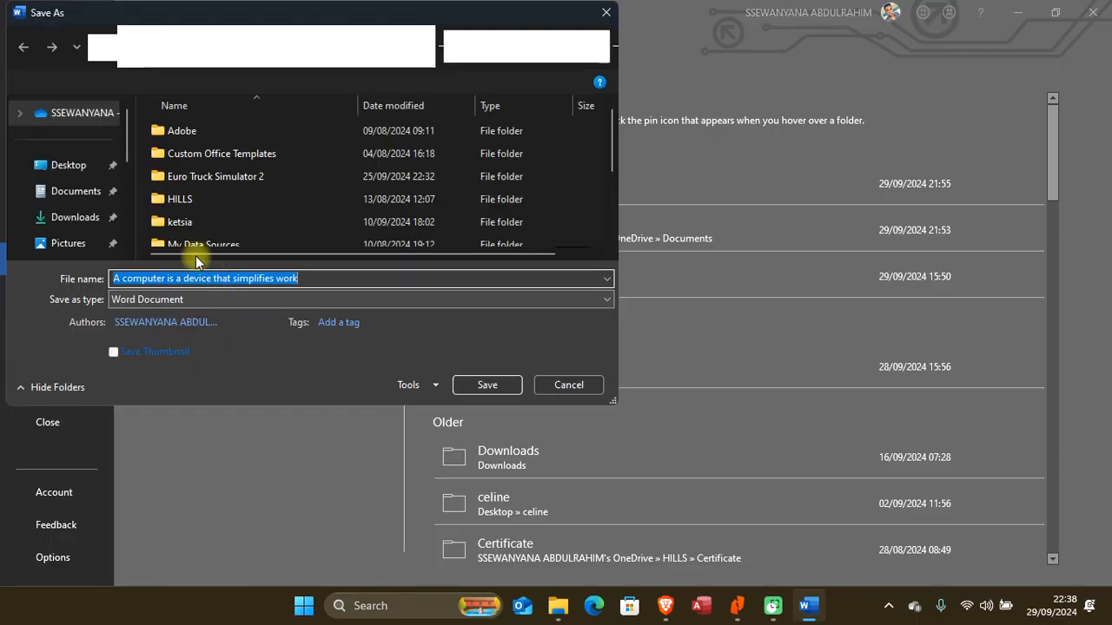
pyautogui.click(69, 167)
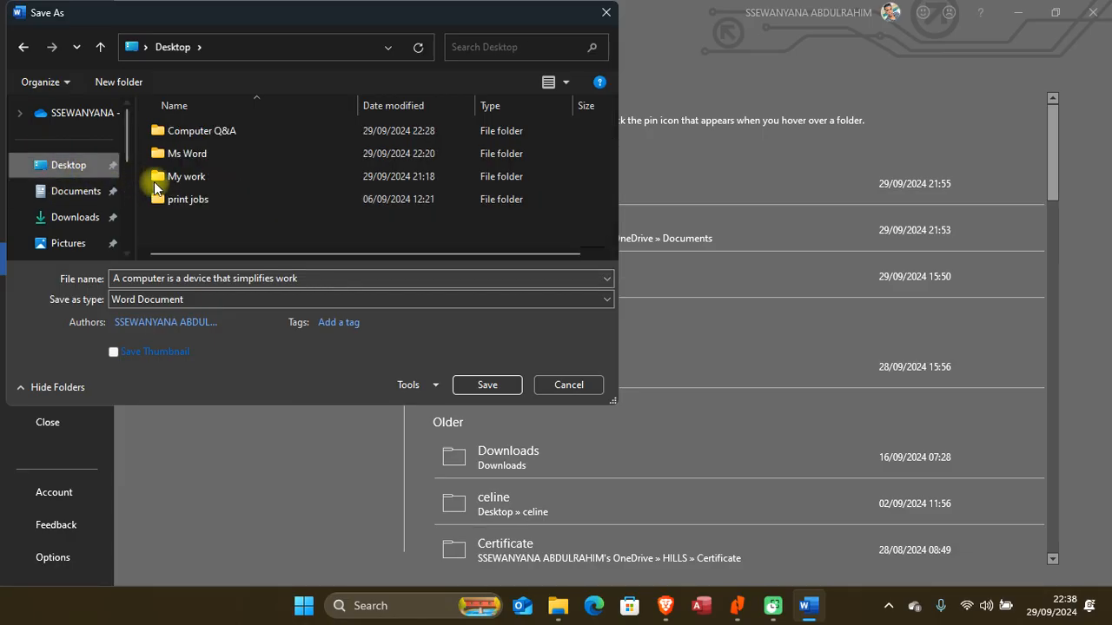
pyautogui.click(206, 135)
pyautogui.doubleClick(207, 137)
pyautogui.click(211, 136)
pyautogui.doubleClick(185, 135)
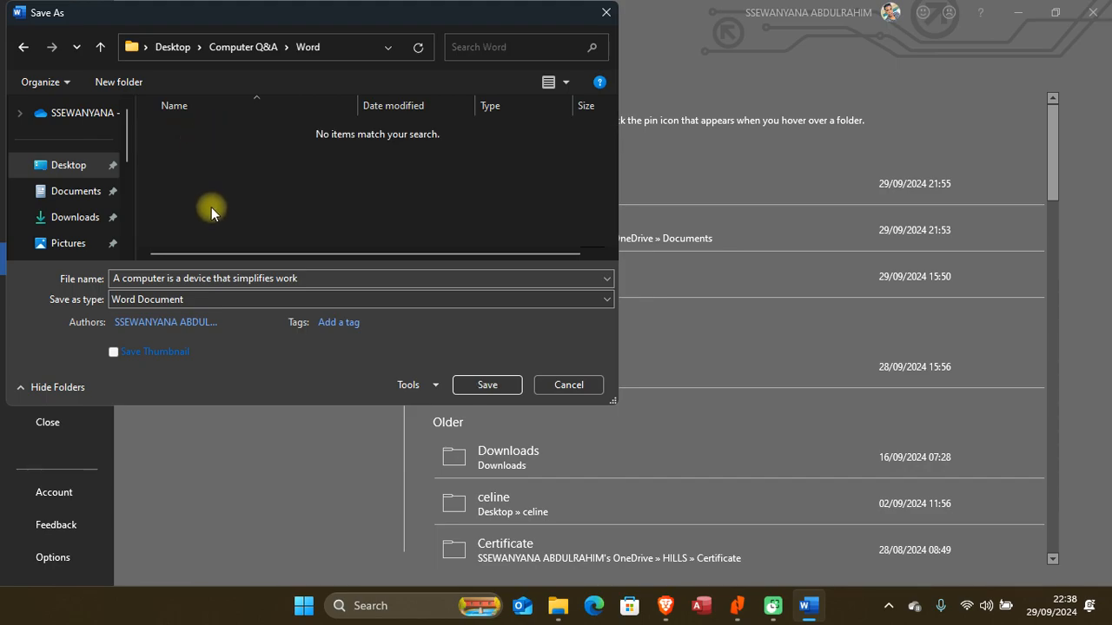
# Name the file "word processor" and save it as a Word Document in the current folder
pyautogui.click(308, 278)
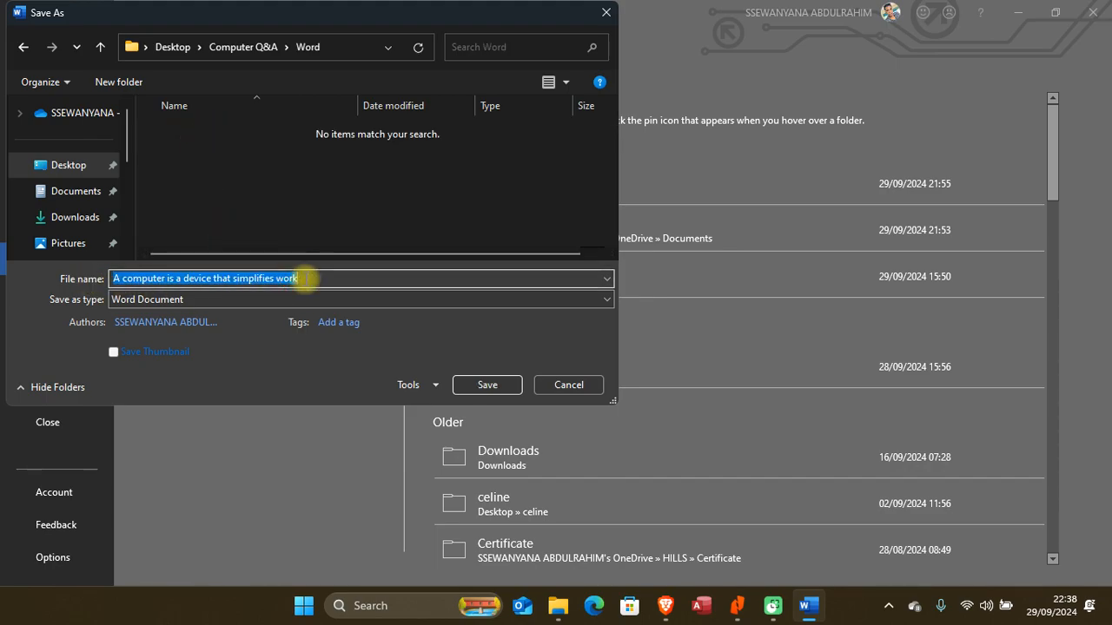
pyautogui.write('word processor')
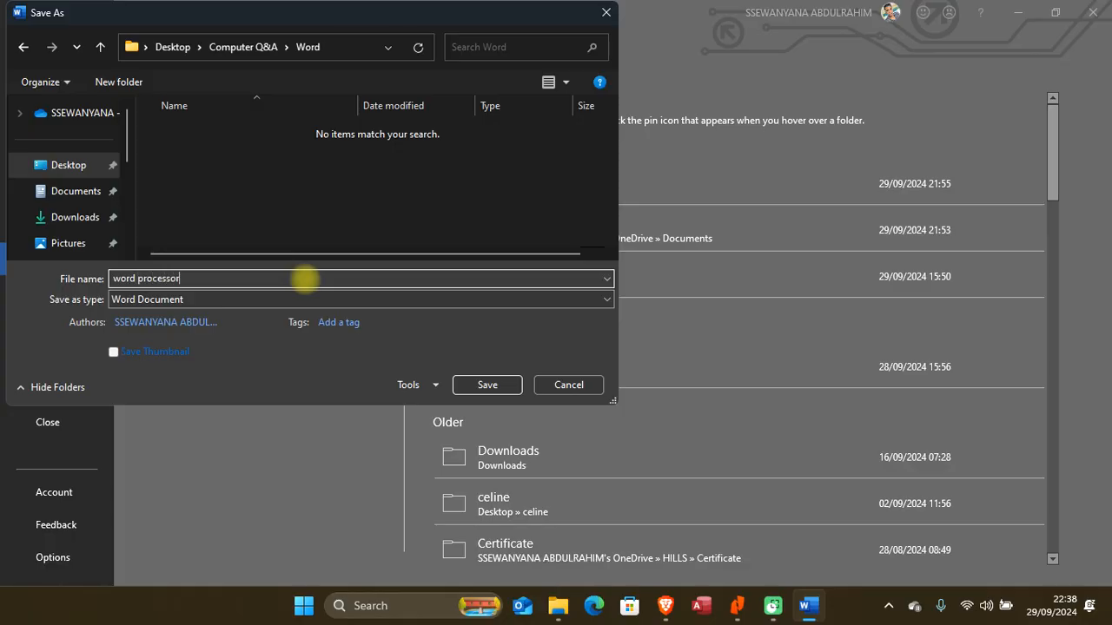
pyautogui.click(487, 385)
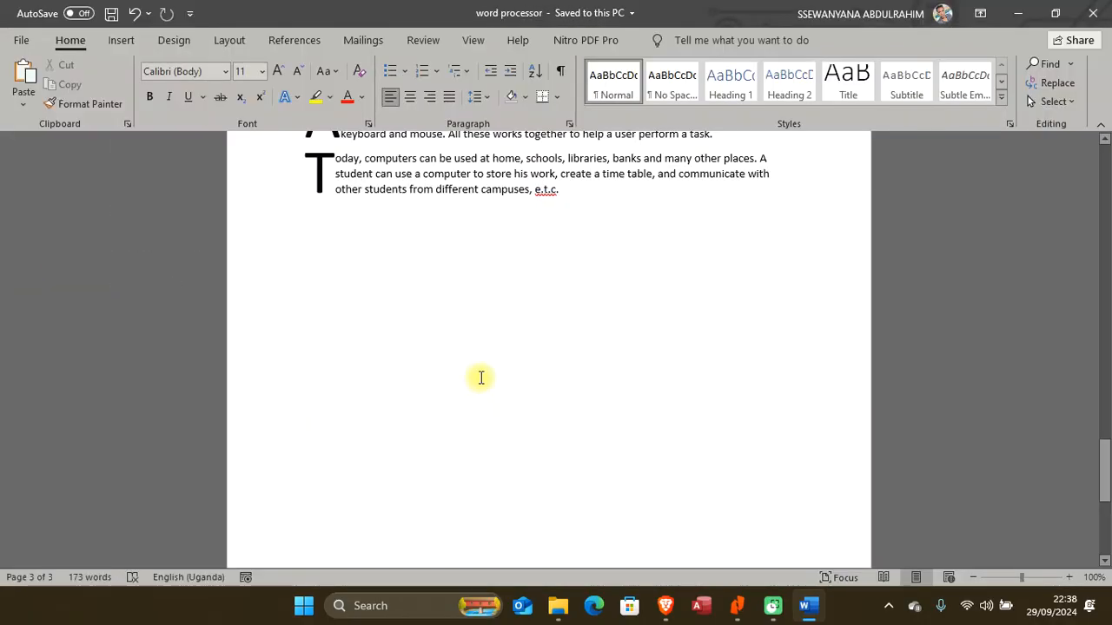
pyautogui.scroll(3, 480, 377)
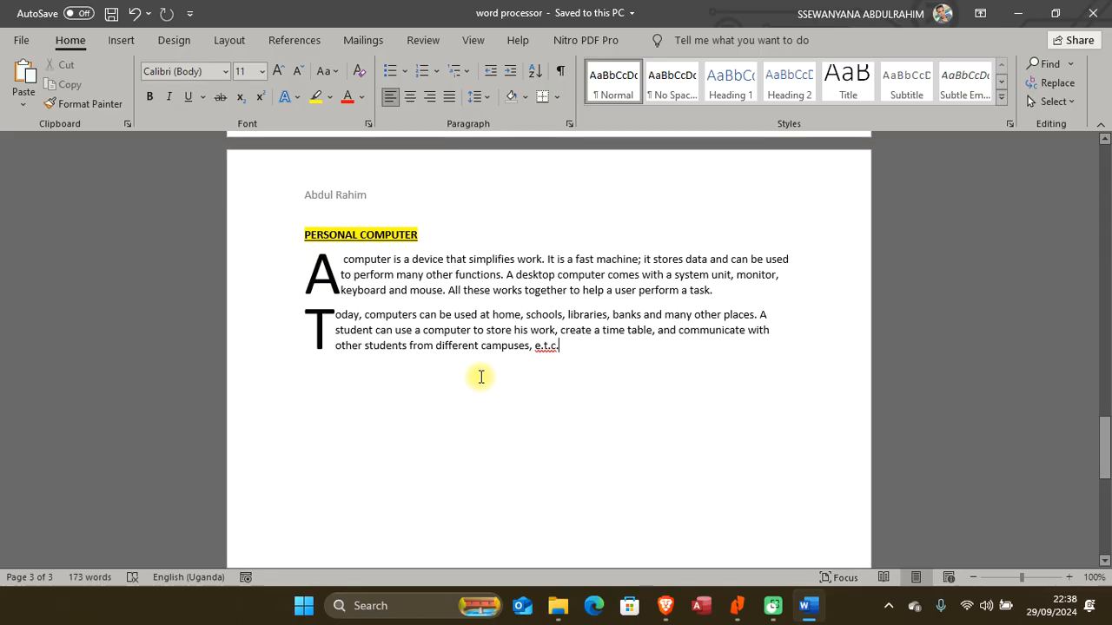